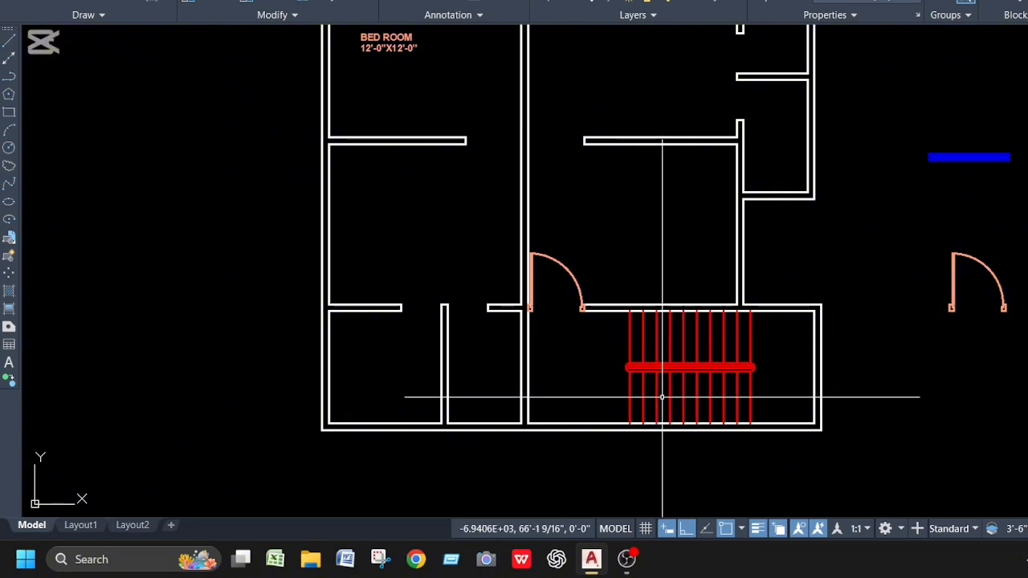
Step: Draw a U-shaped direction line across both stair flights, turning on the landing and ending at the same tread in each flight
{"action": "type", "text": "l"}
{"action": "key", "text": "Return"}
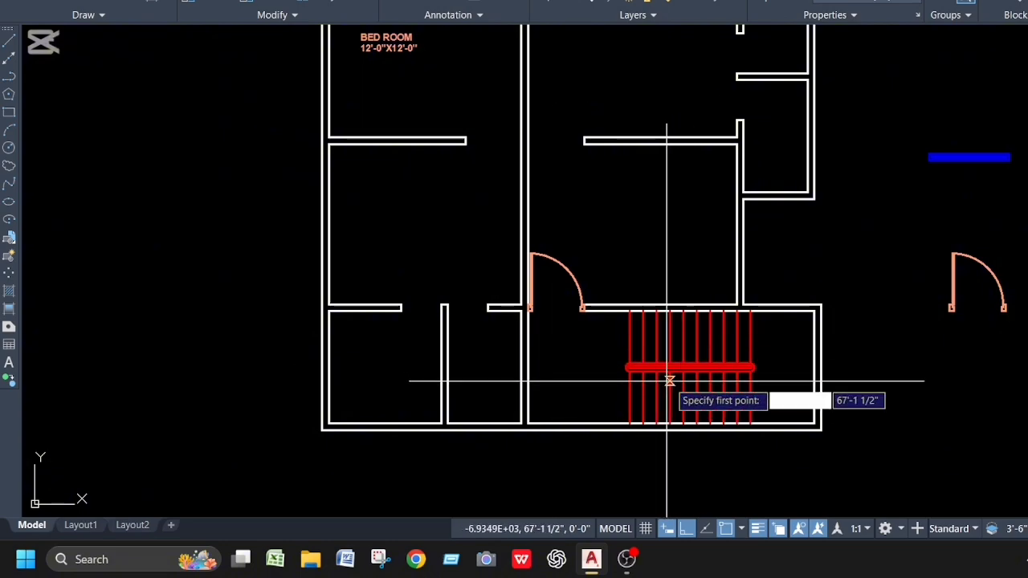
{"action": "left_click", "coordinate": [682, 397]}
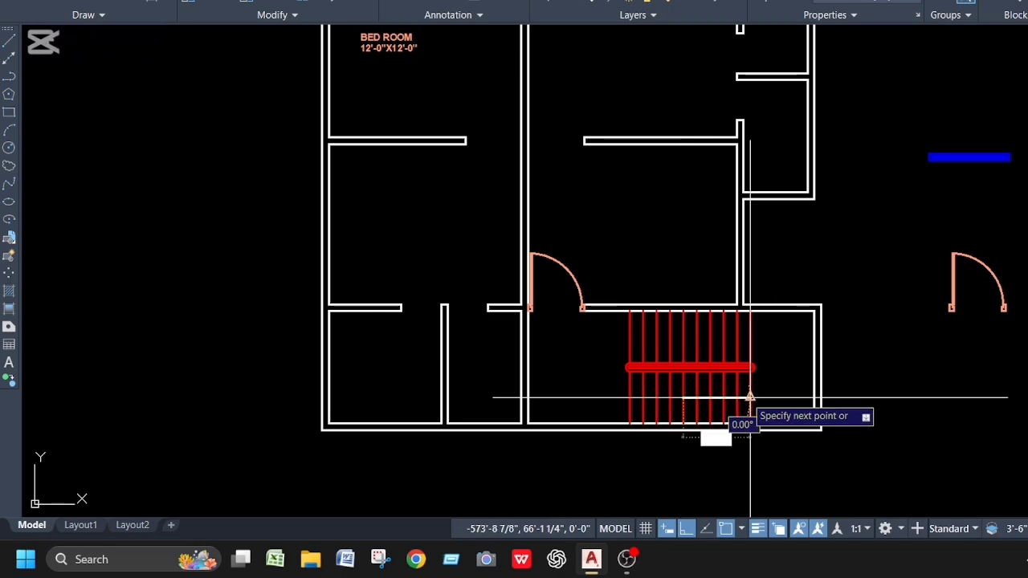
{"action": "left_click", "coordinate": [786, 396]}
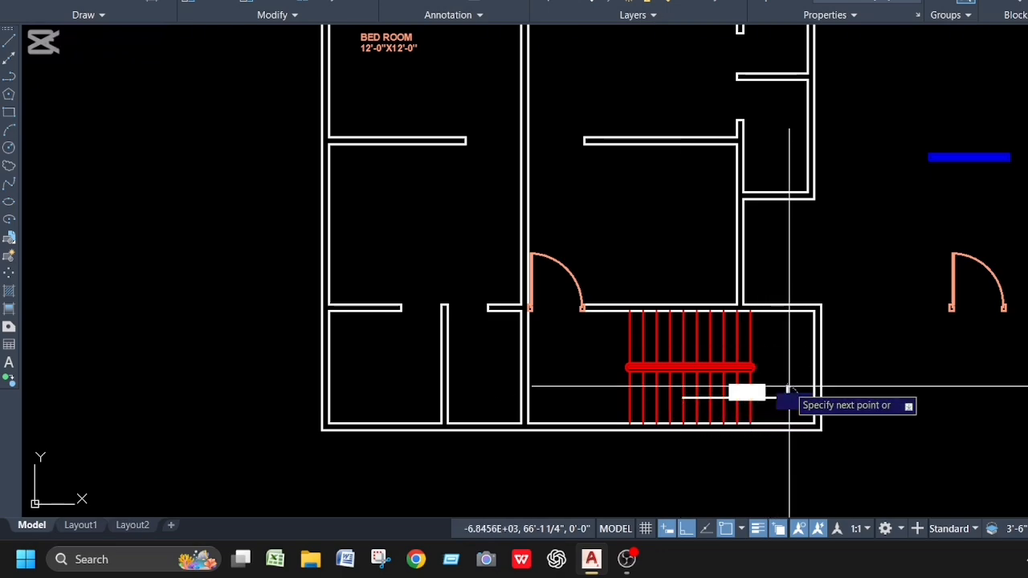
{"action": "left_click", "coordinate": [788, 346]}
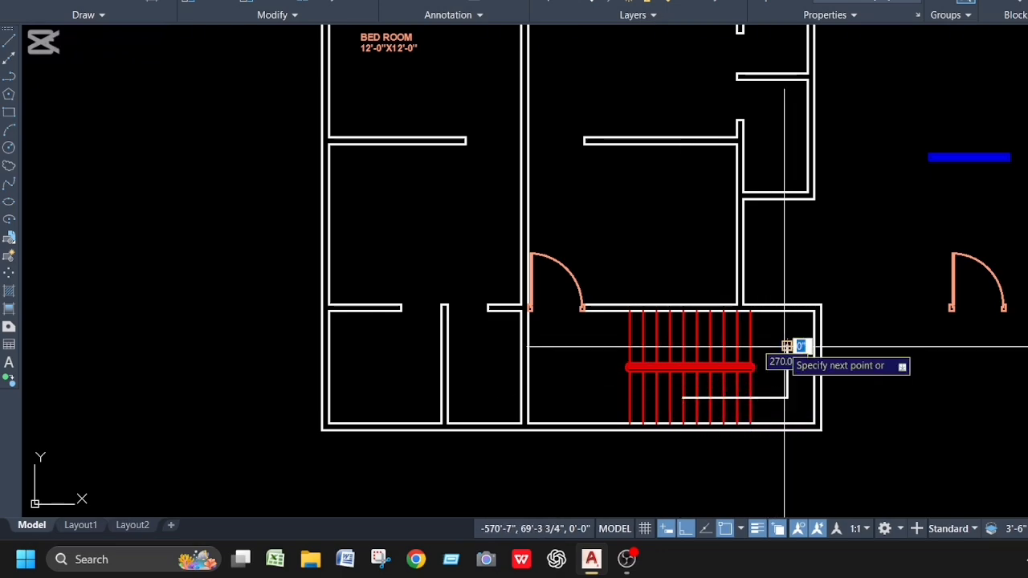
{"action": "left_click", "coordinate": [682, 346]}
{"action": "key", "text": "Escape"}
Step: Draw a polyline arrowhead of four strokes fanning from the upper flight's end of the direction line to the adjacent tread
{"action": "scroll", "coordinate": [717, 326], "scroll_direction": "up", "scroll_amount": 4}
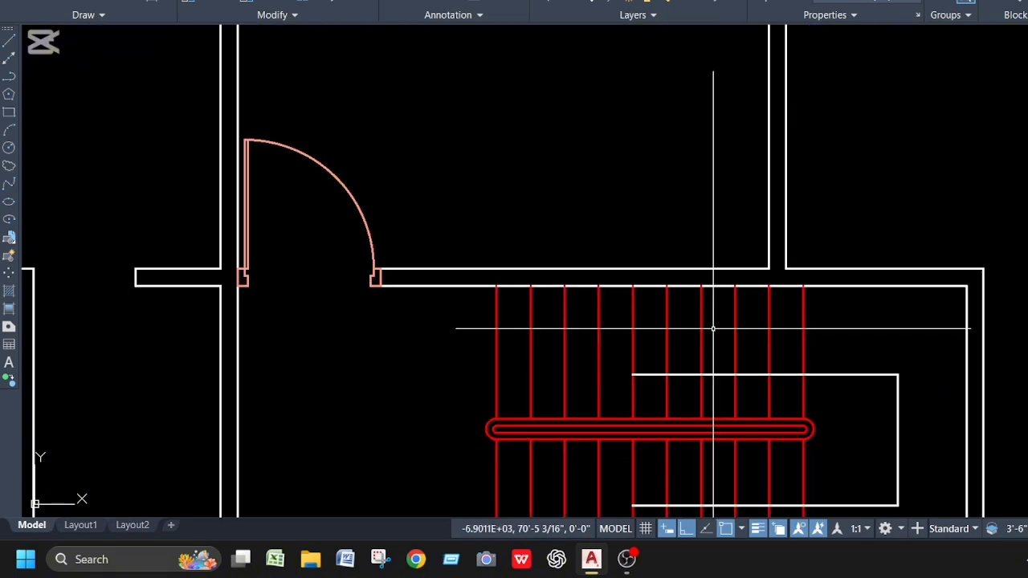
{"action": "type", "text": "P"}
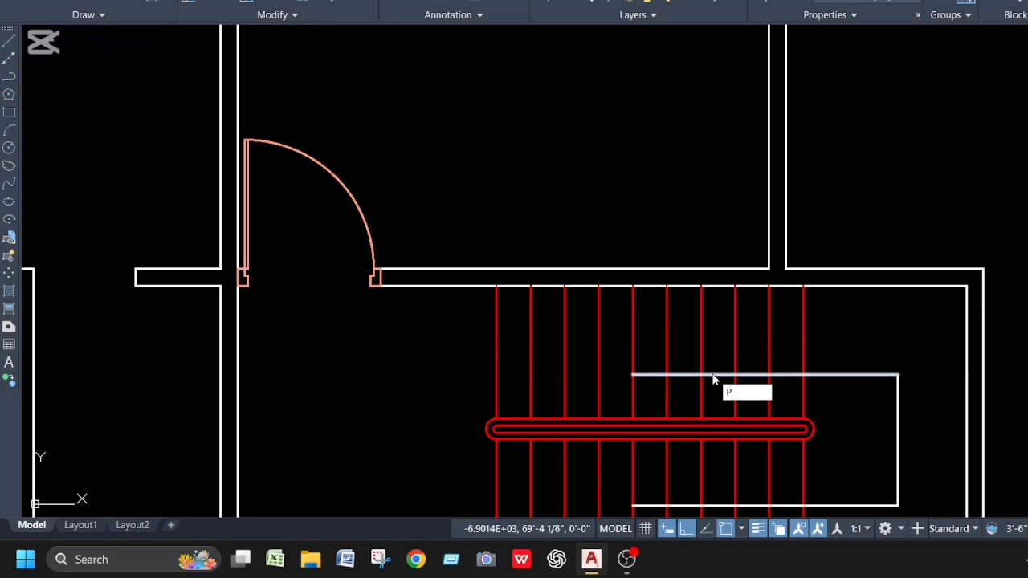
{"action": "type", "text": "L"}
{"action": "key", "text": "Return"}
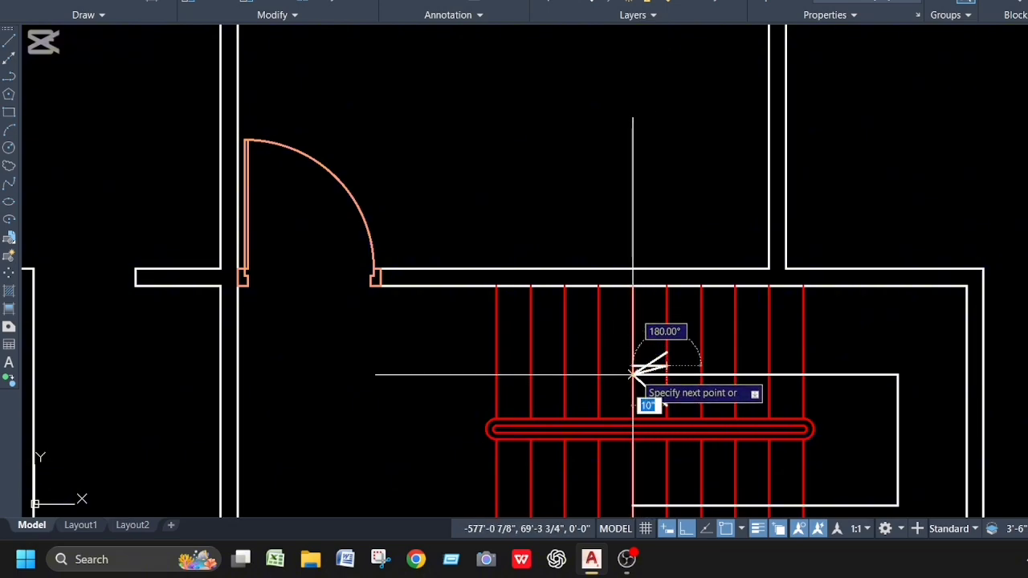
{"action": "scroll", "coordinate": [632, 374], "scroll_direction": "up", "scroll_amount": 6}
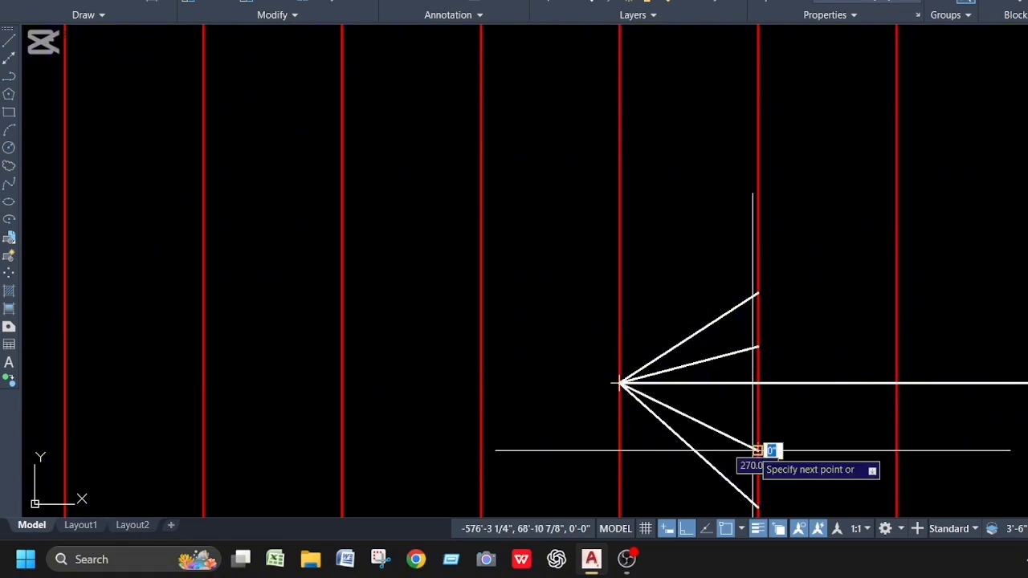
{"action": "key", "text": "Escape"}
{"action": "scroll", "coordinate": [767, 351], "scroll_direction": "down", "scroll_amount": 6}
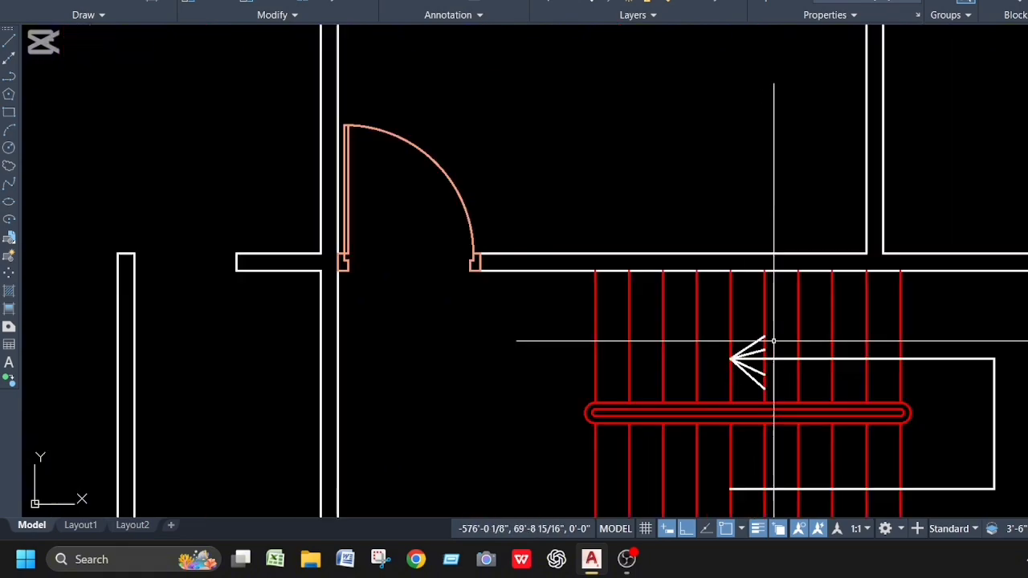
Step: Copy the spare door beside the plan into the doorway of the room adjoining BED ROOM, snapping its jamb corner to the wall end
{"action": "scroll", "coordinate": [772, 337], "scroll_direction": "down", "scroll_amount": 5}
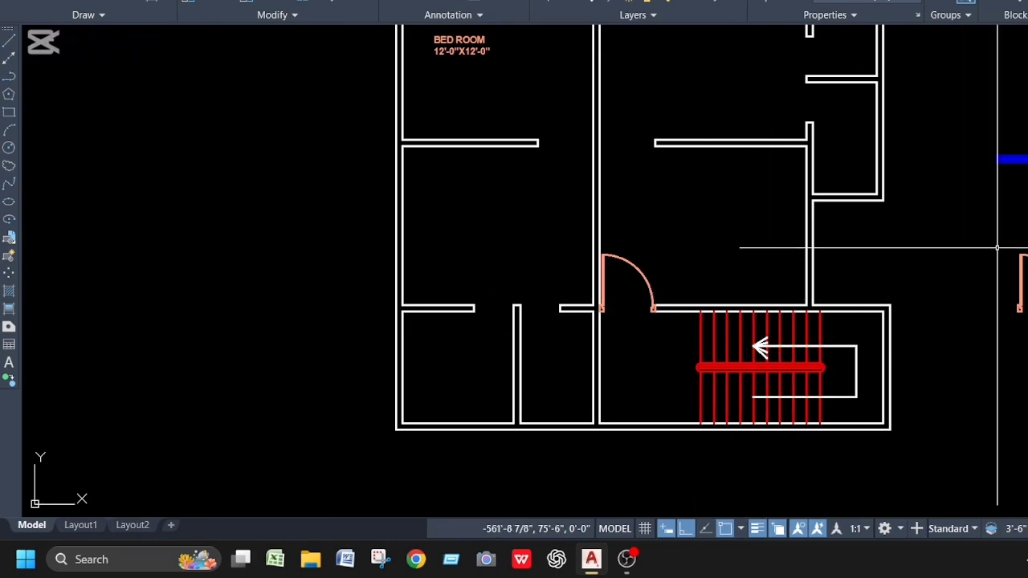
{"action": "scroll", "coordinate": [995, 240], "scroll_direction": "up", "scroll_amount": 2}
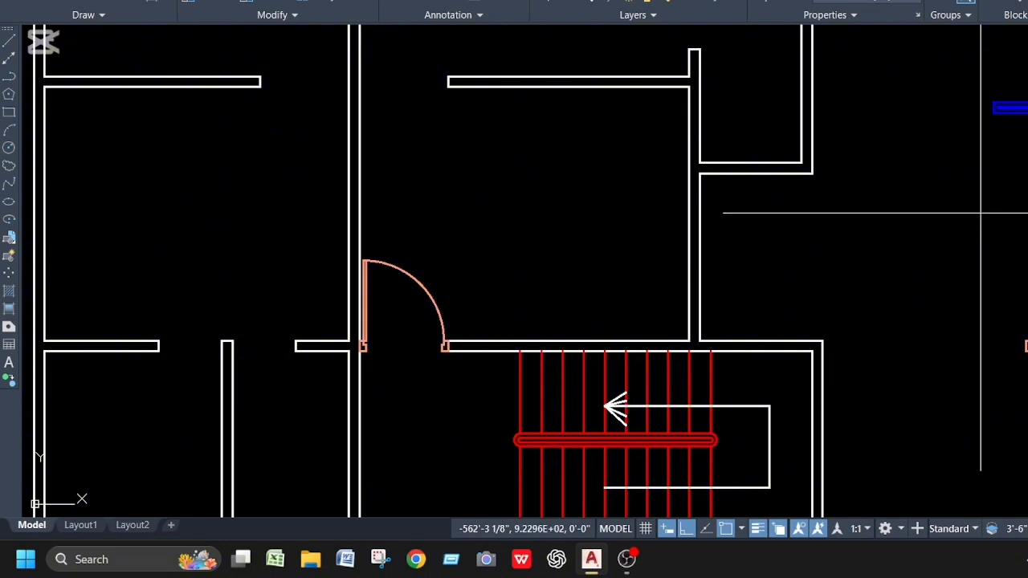
{"action": "left_click", "coordinate": [981, 213]}
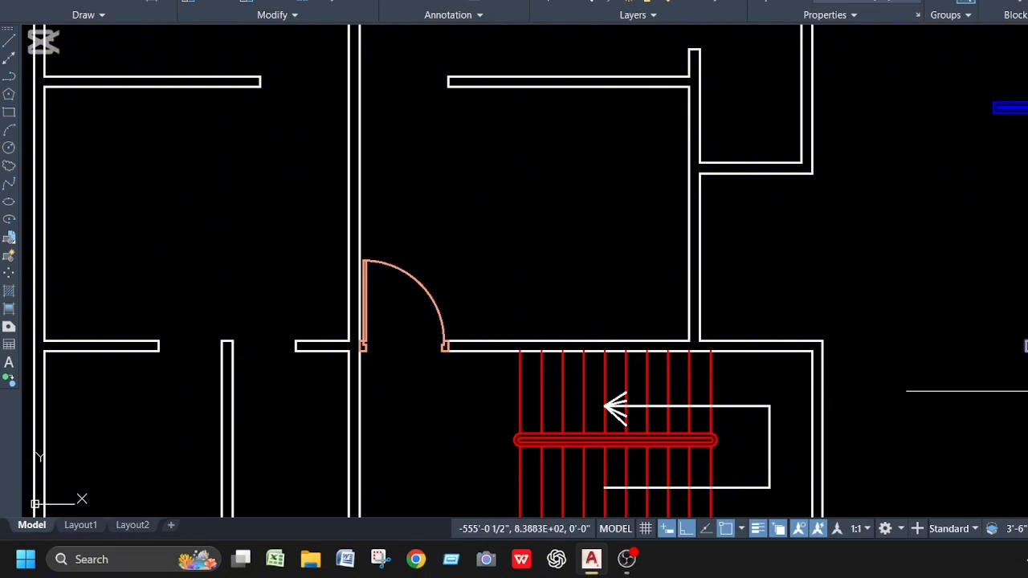
{"action": "type", "text": "co"}
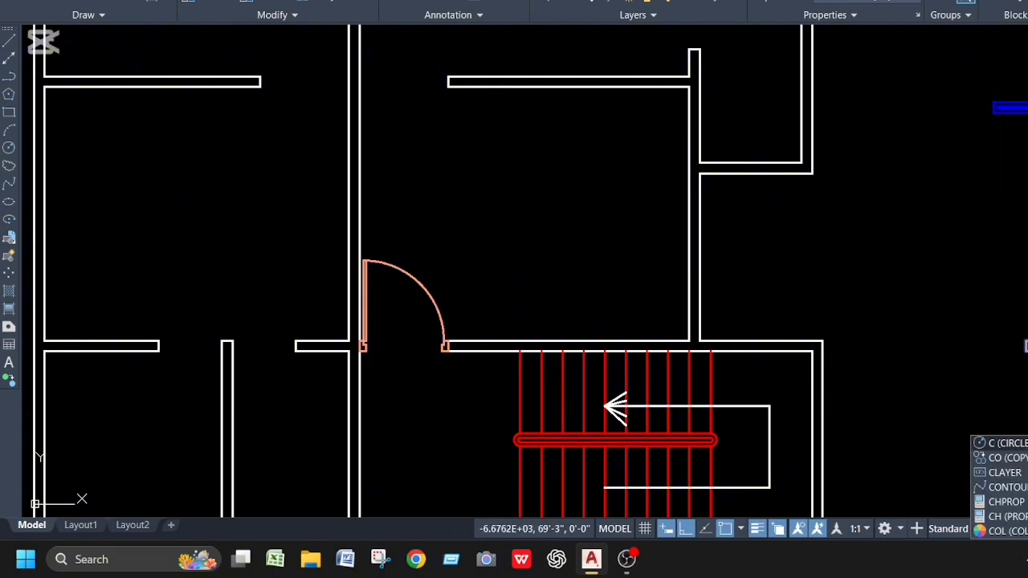
{"action": "key", "text": "Return"}
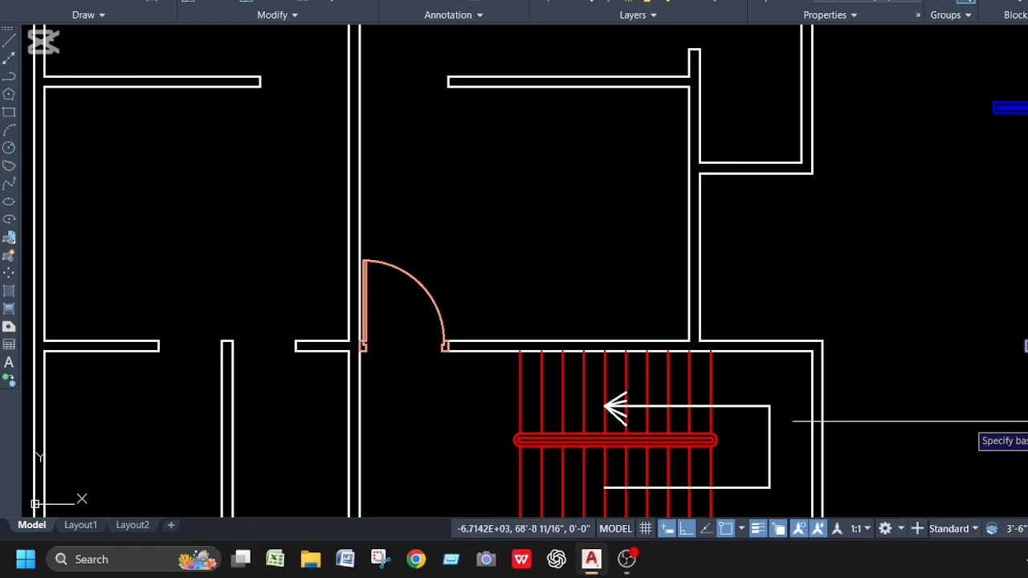
{"action": "scroll", "coordinate": [1026, 361], "scroll_direction": "up", "scroll_amount": 5}
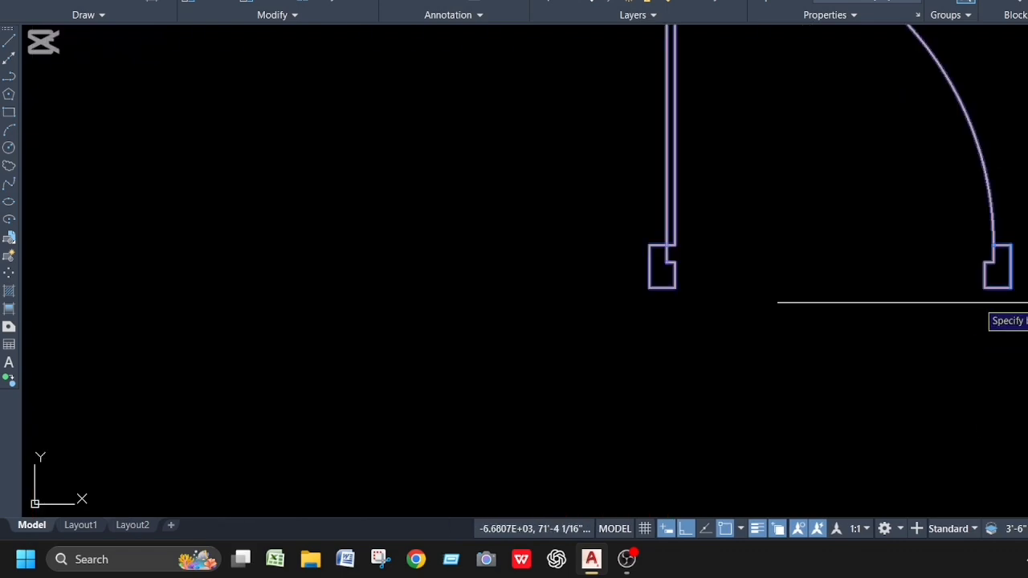
{"action": "left_click", "coordinate": [1009, 288]}
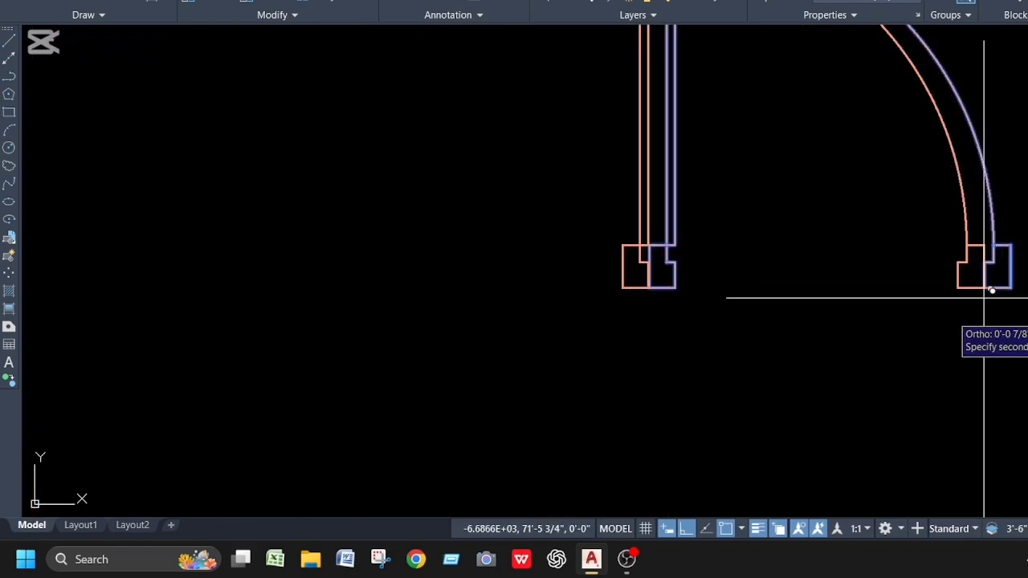
{"action": "scroll", "coordinate": [996, 293], "scroll_direction": "down", "scroll_amount": 5}
{"action": "scroll", "coordinate": [655, 211], "scroll_direction": "up", "scroll_amount": 3}
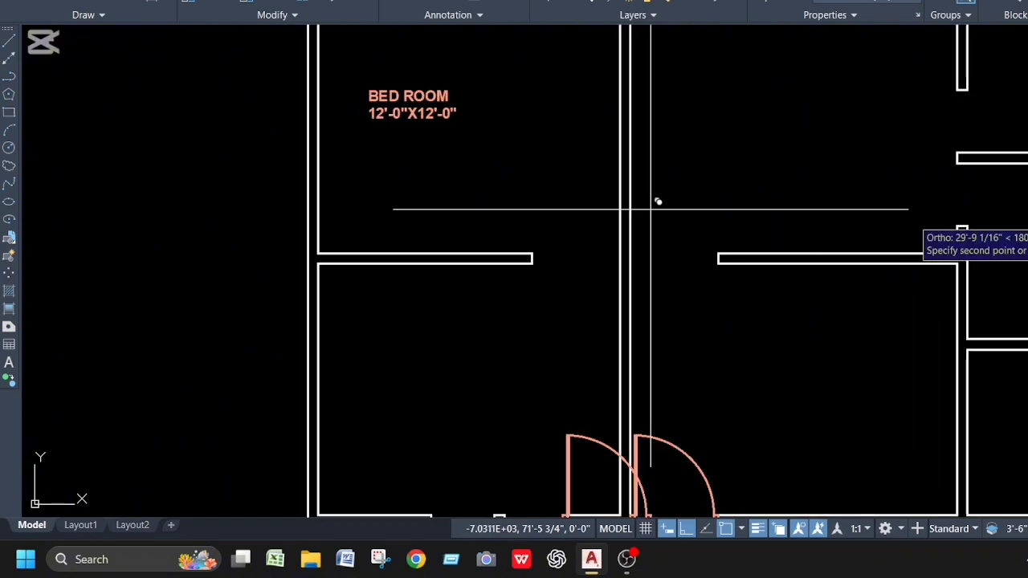
{"action": "scroll", "coordinate": [594, 211], "scroll_direction": "up", "scroll_amount": 3}
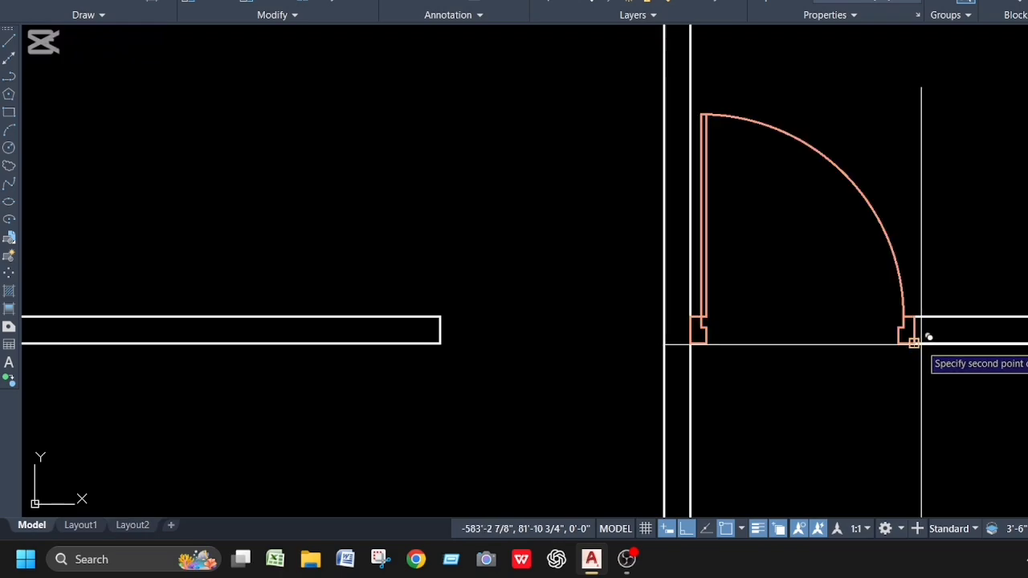
{"action": "scroll", "coordinate": [803, 342], "scroll_direction": "down", "scroll_amount": 5}
{"action": "scroll", "coordinate": [772, 342], "scroll_direction": "down", "scroll_amount": 2}
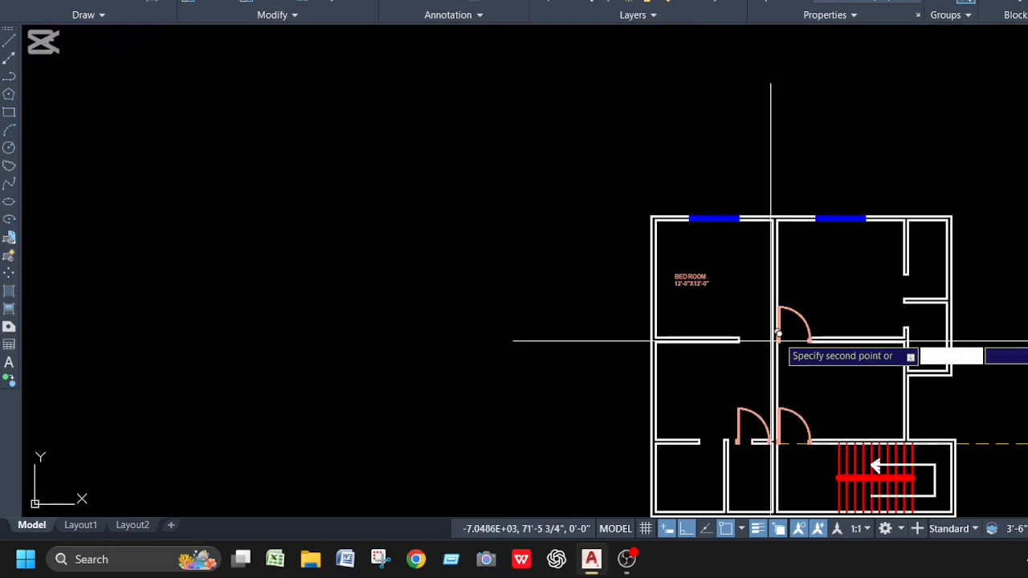
{"action": "key", "text": "Escape"}
{"action": "scroll", "coordinate": [999, 382], "scroll_direction": "down", "scroll_amount": 2}
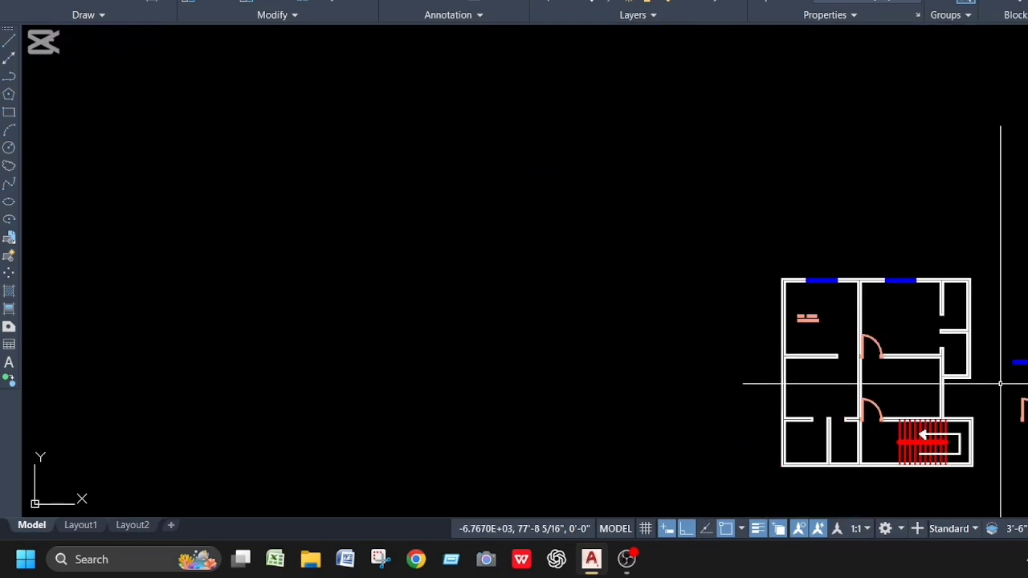
Step: Mirror the spare door about a vertical line through its latch-side jamb, erasing the source door
{"action": "scroll", "coordinate": [998, 380], "scroll_direction": "up", "scroll_amount": 2}
{"action": "left_click", "coordinate": [996, 378]}
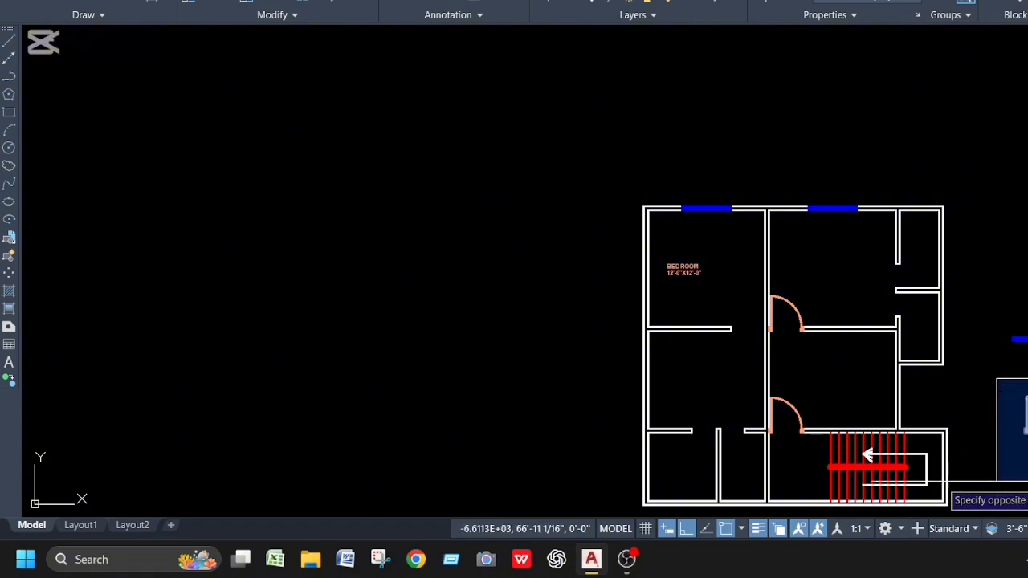
{"action": "left_click", "coordinate": [1026, 481]}
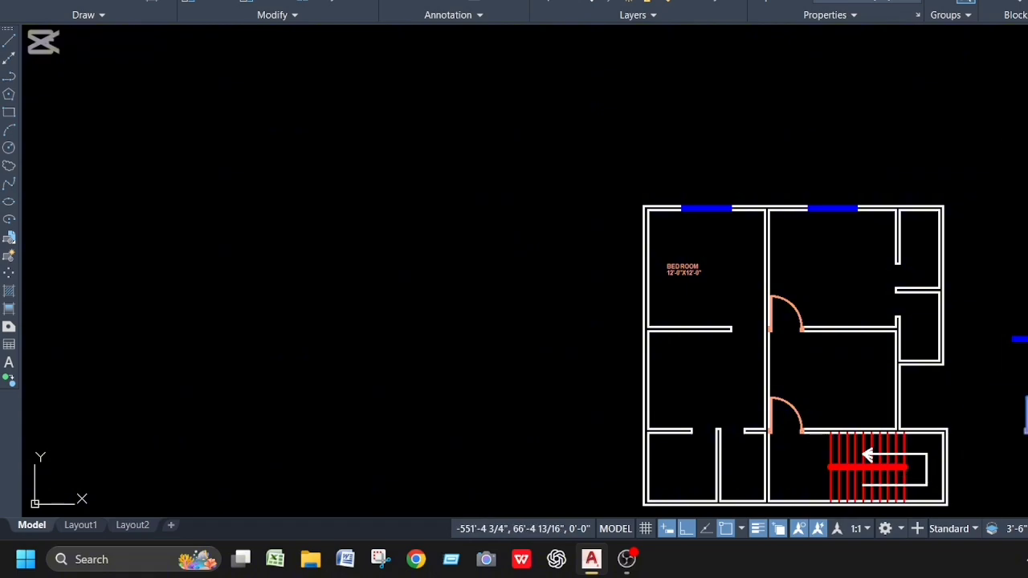
{"action": "type", "text": "mi"}
{"action": "key", "text": "Return"}
{"action": "scroll", "coordinate": [1027, 448], "scroll_direction": "up", "scroll_amount": 6}
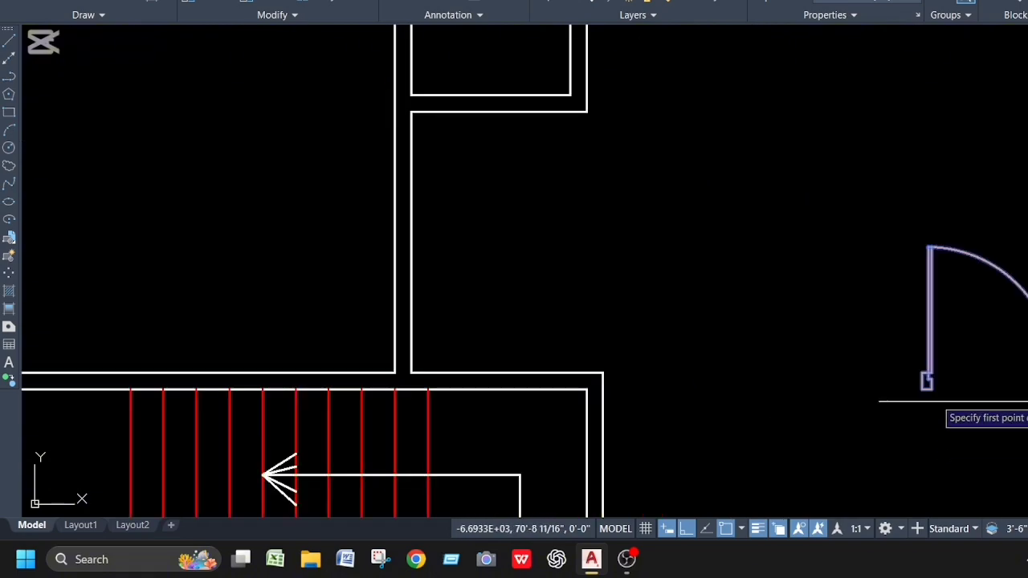
{"action": "scroll", "coordinate": [1027, 399], "scroll_direction": "up", "scroll_amount": 2}
{"action": "left_click", "coordinate": [991, 369]}
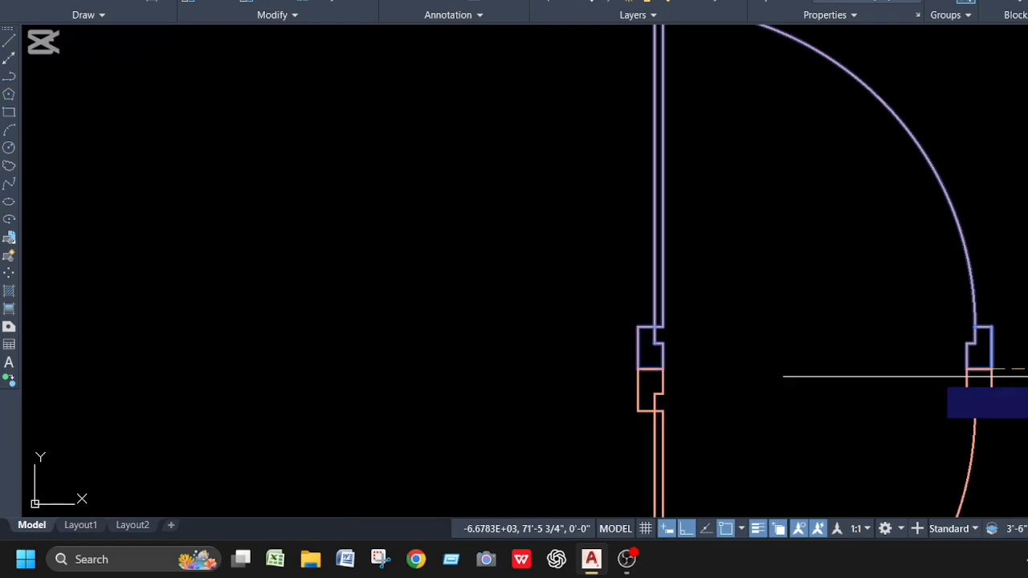
{"action": "scroll", "coordinate": [1026, 366], "scroll_direction": "down", "scroll_amount": 8}
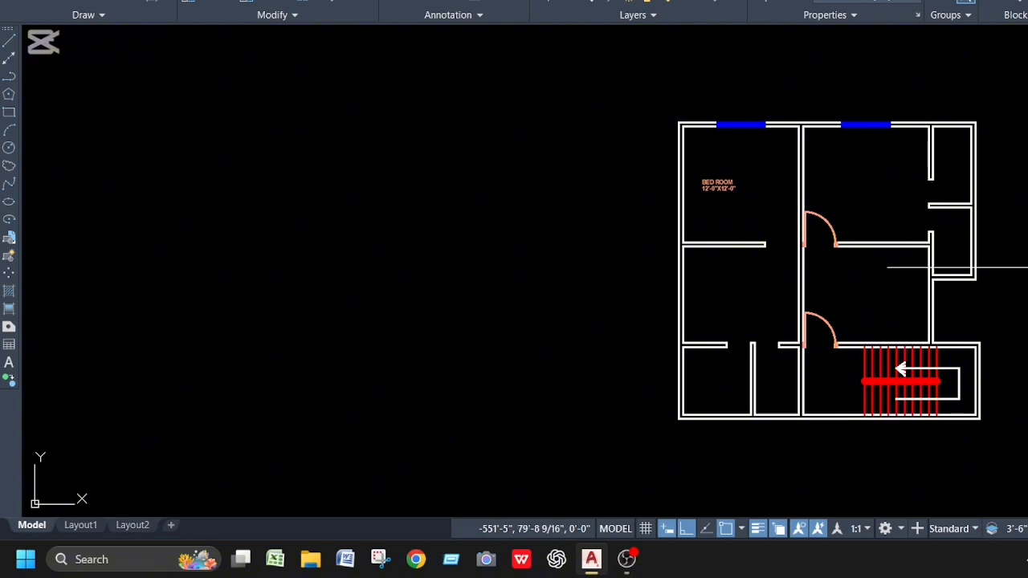
Step: Place the mirrored door in the BED ROOM doorway, snapping its jamb corner to the end of the partition wall
{"action": "left_click", "coordinate": [1027, 273]}
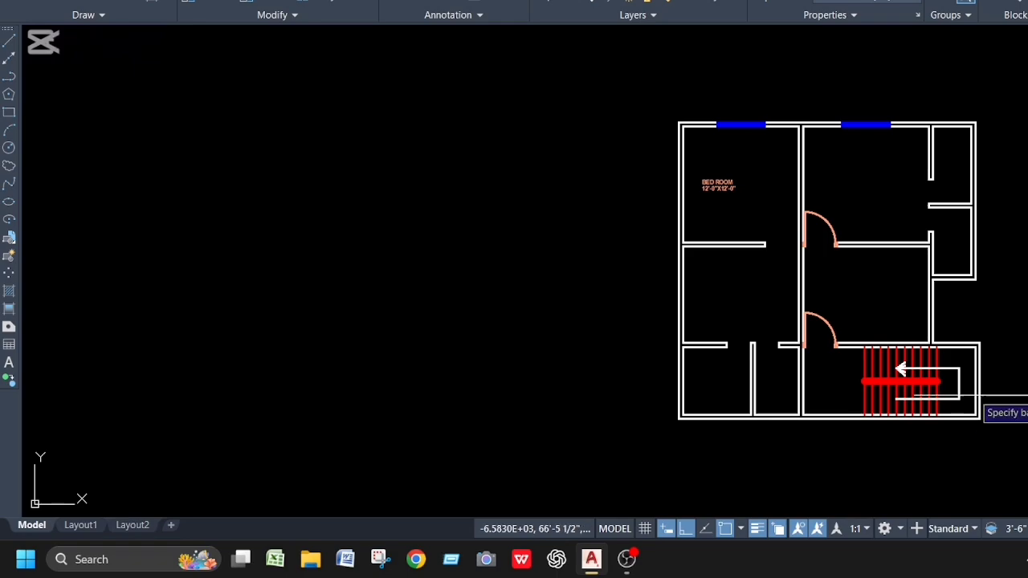
{"action": "scroll", "coordinate": [975, 377], "scroll_direction": "up", "scroll_amount": 8}
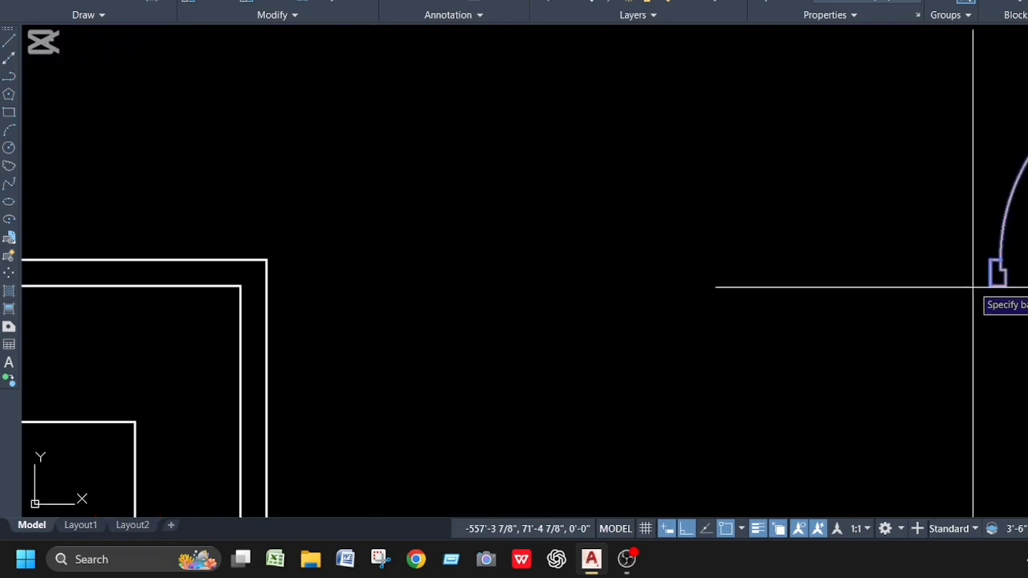
{"action": "scroll", "coordinate": [990, 285], "scroll_direction": "down", "scroll_amount": 6}
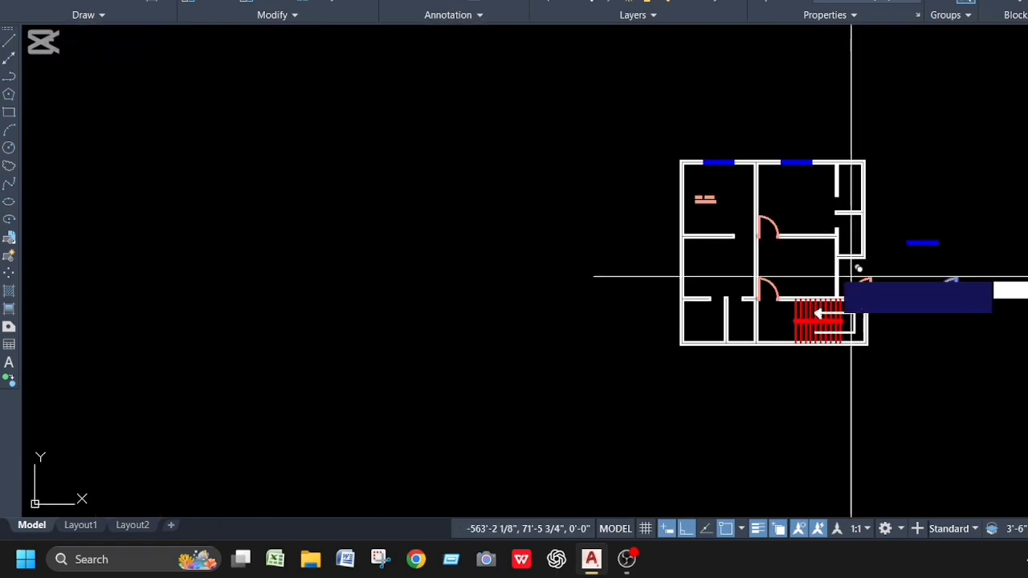
{"action": "scroll", "coordinate": [738, 224], "scroll_direction": "up", "scroll_amount": 8}
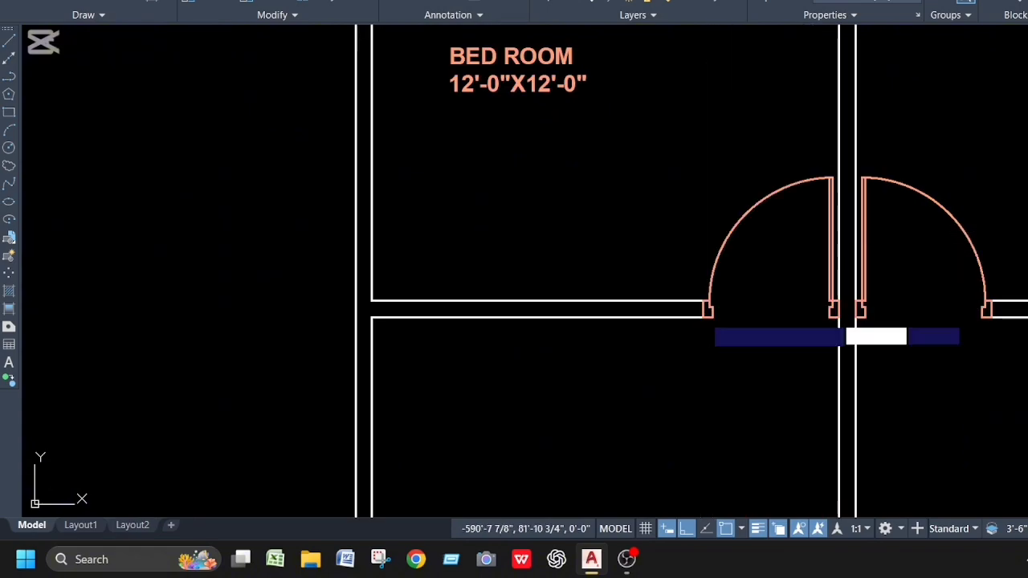
{"action": "scroll", "coordinate": [736, 281], "scroll_direction": "down", "scroll_amount": 4}
{"action": "scroll", "coordinate": [736, 282], "scroll_direction": "down", "scroll_amount": 3}
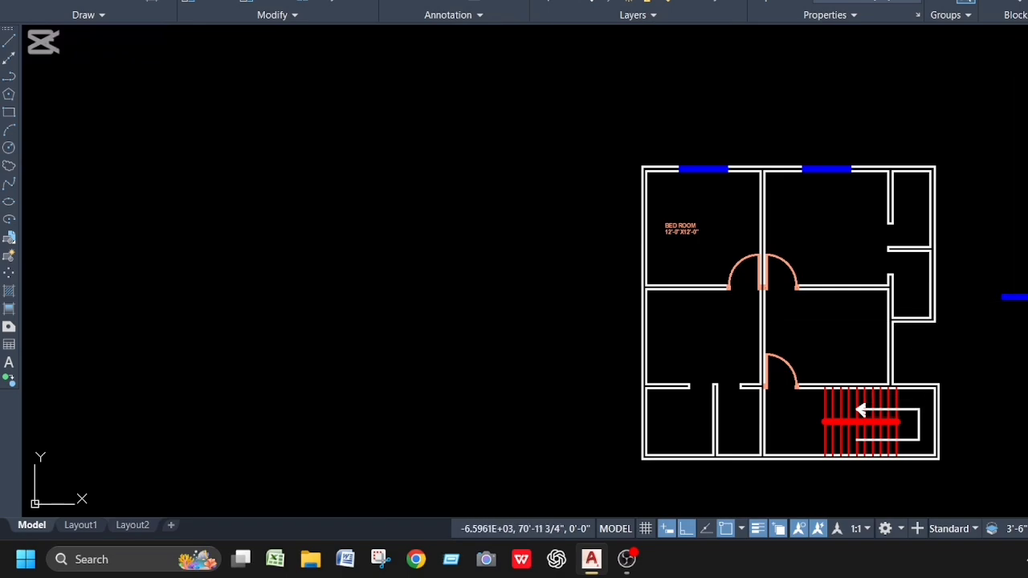
Step: Make the door layer current for drawing a new door in the space beside the plan
{"action": "scroll", "coordinate": [843, 205], "scroll_direction": "down", "scroll_amount": 2}
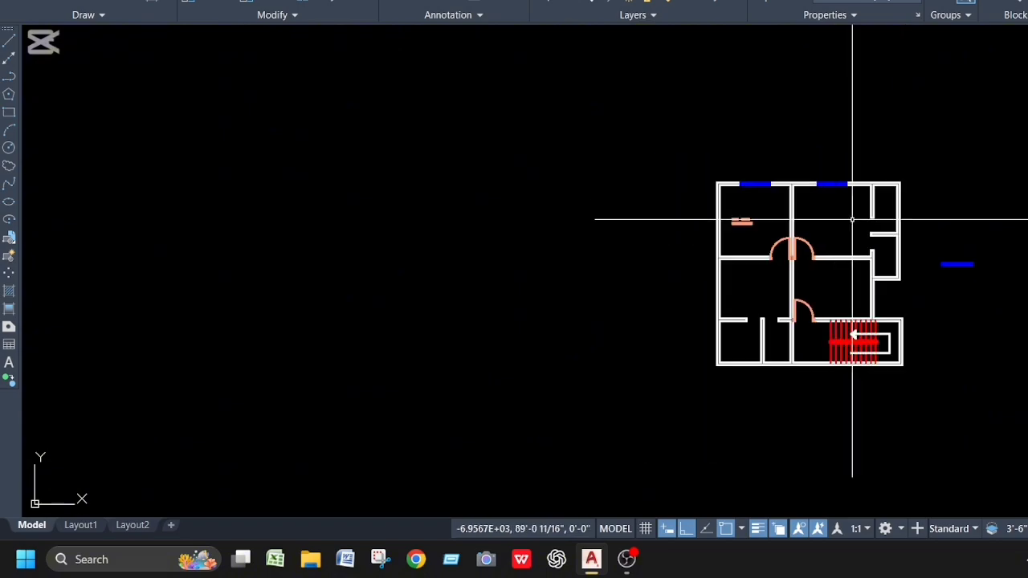
{"action": "scroll", "coordinate": [931, 211], "scroll_direction": "up", "scroll_amount": 2}
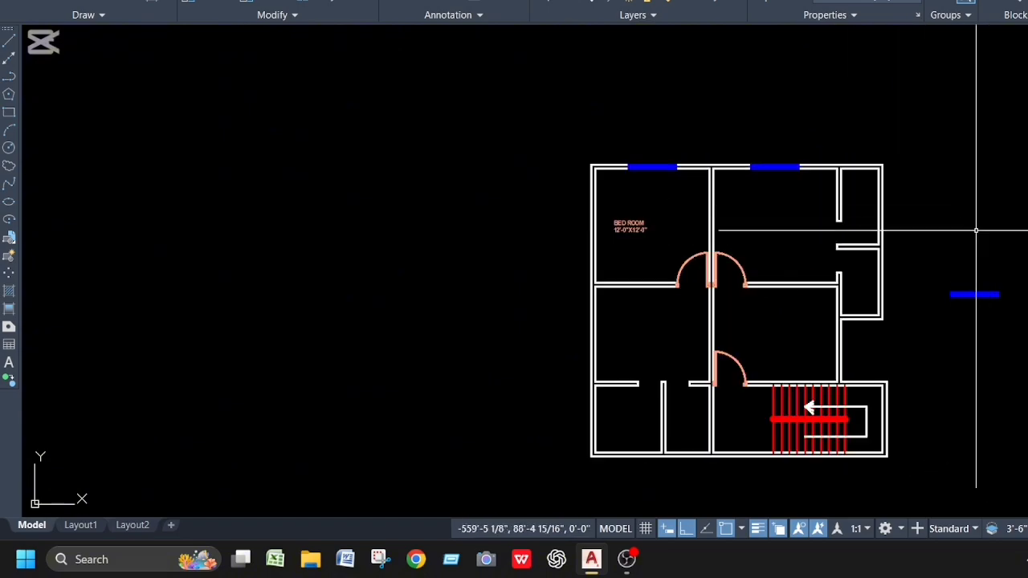
{"action": "scroll", "coordinate": [928, 215], "scroll_direction": "down", "scroll_amount": 2}
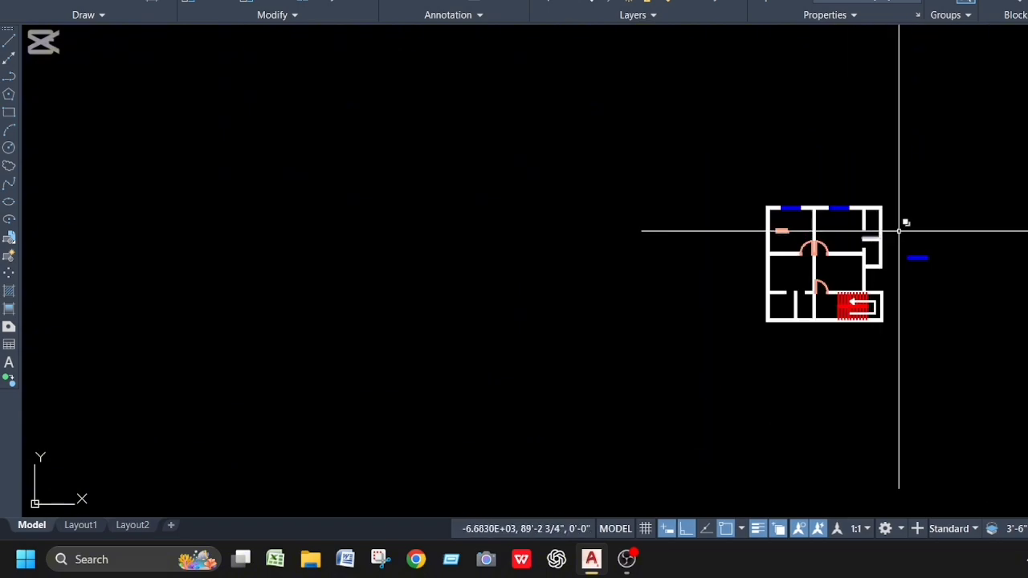
{"action": "scroll", "coordinate": [896, 230], "scroll_direction": "up", "scroll_amount": 3}
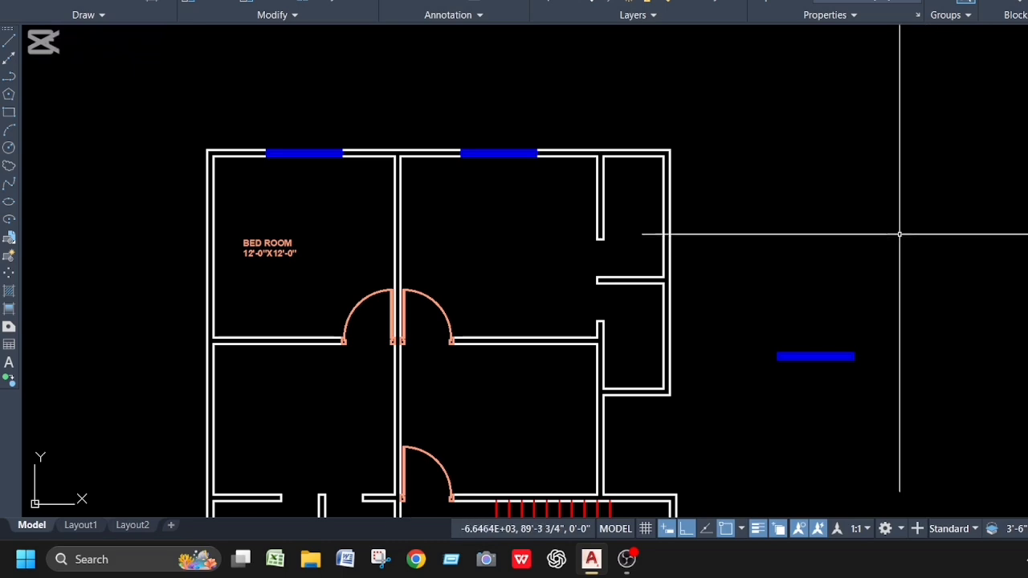
{"action": "left_click", "coordinate": [662, 1]}
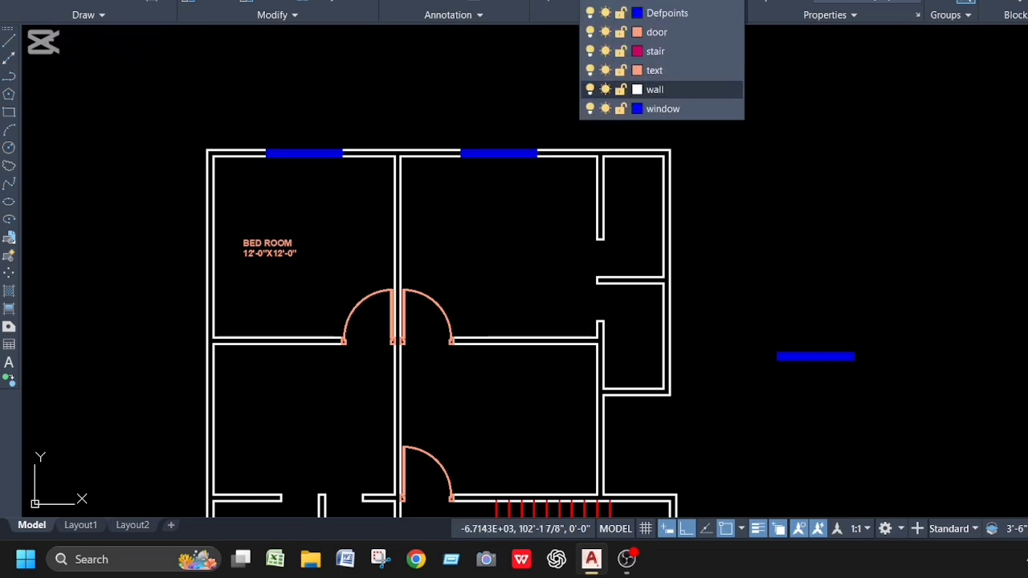
{"action": "left_click", "coordinate": [686, 32]}
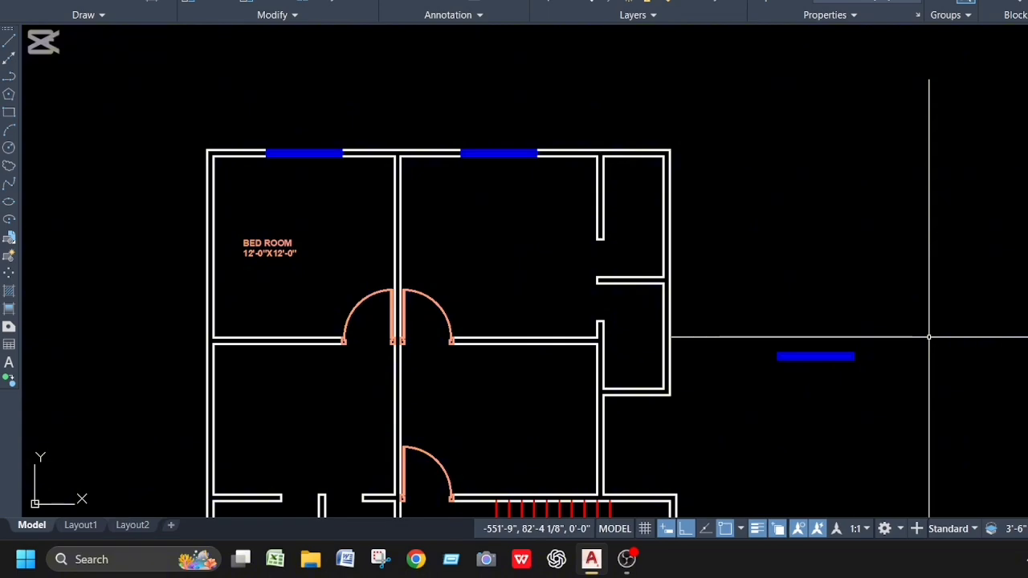
Step: Draw a short horizontal baseline for the new door's opening beside the plan, above the spare window
{"action": "type", "text": "l"}
{"action": "key", "text": "Return"}
{"action": "left_click", "coordinate": [890, 249]}
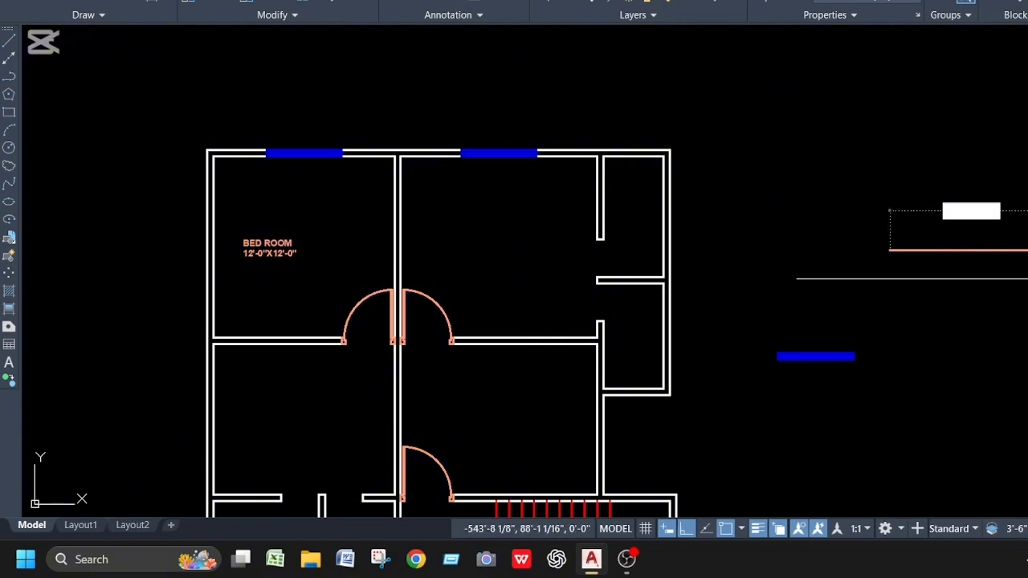
{"action": "type", "text": "2"}
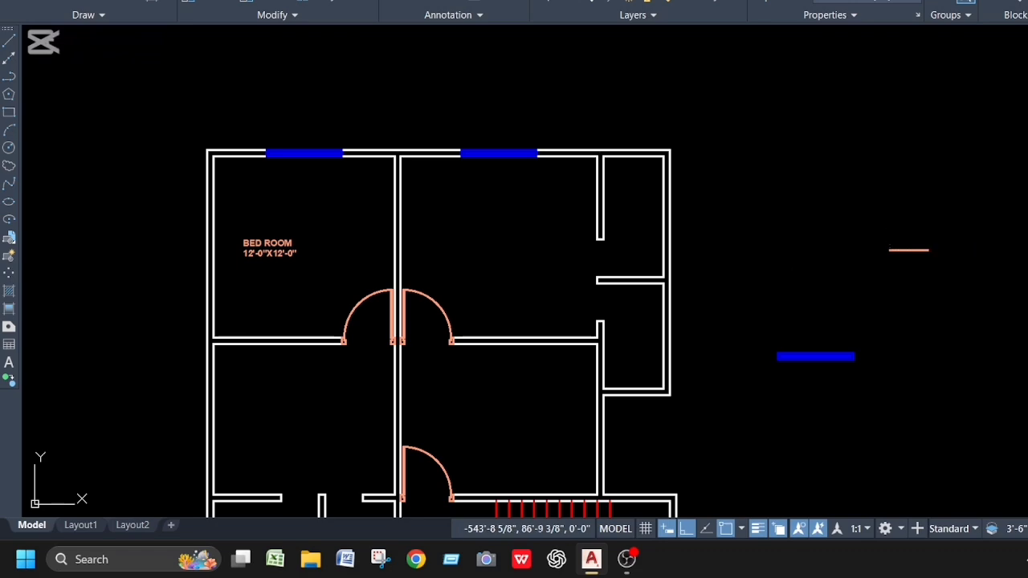
Step: Draw a stepped jamb profile at the baseline's start, rising 5" and stepping down 2" on its inner side
{"action": "left_click", "coordinate": [889, 250]}
{"action": "scroll", "coordinate": [889, 204], "scroll_direction": "up", "scroll_amount": 2}
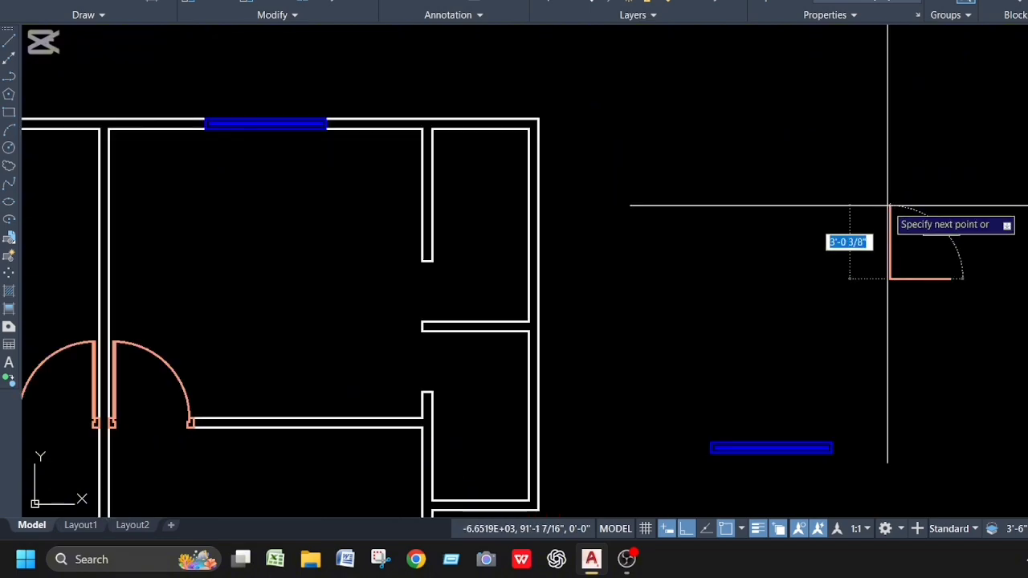
{"action": "type", "text": "5"}
{"action": "key", "text": "Return"}
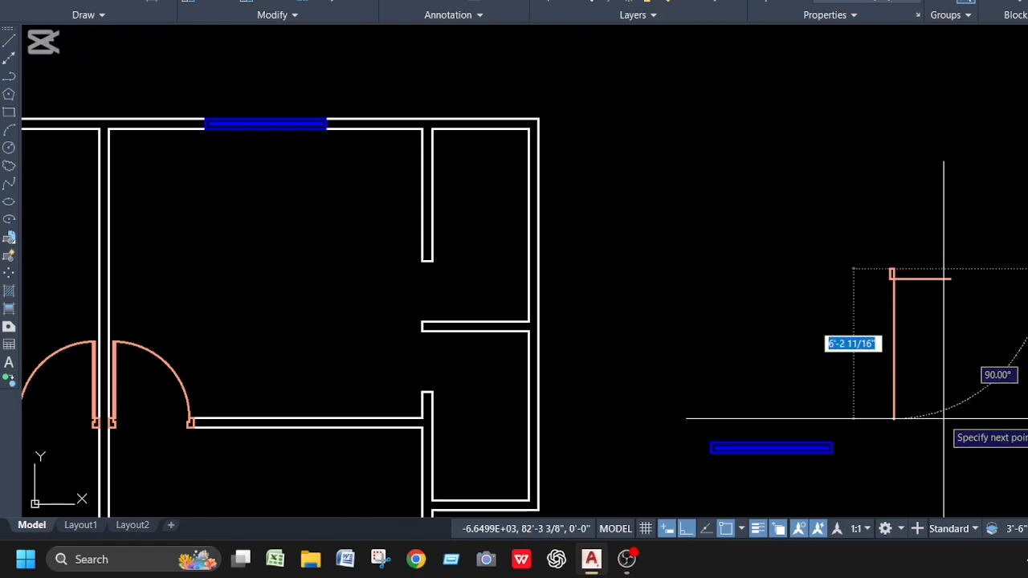
{"action": "type", "text": "2"}
{"action": "key", "text": "Return"}
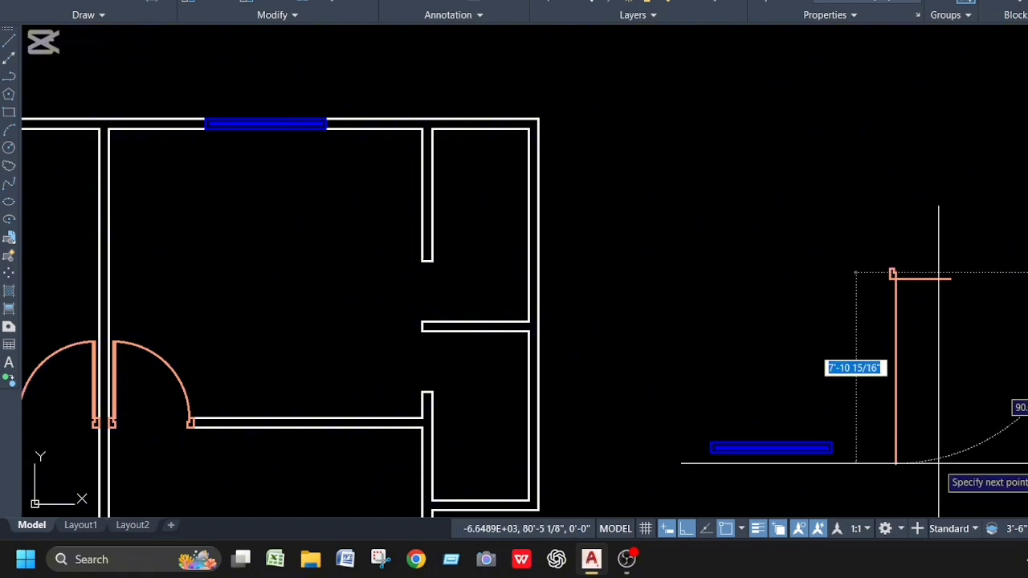
{"action": "key", "text": "Escape"}
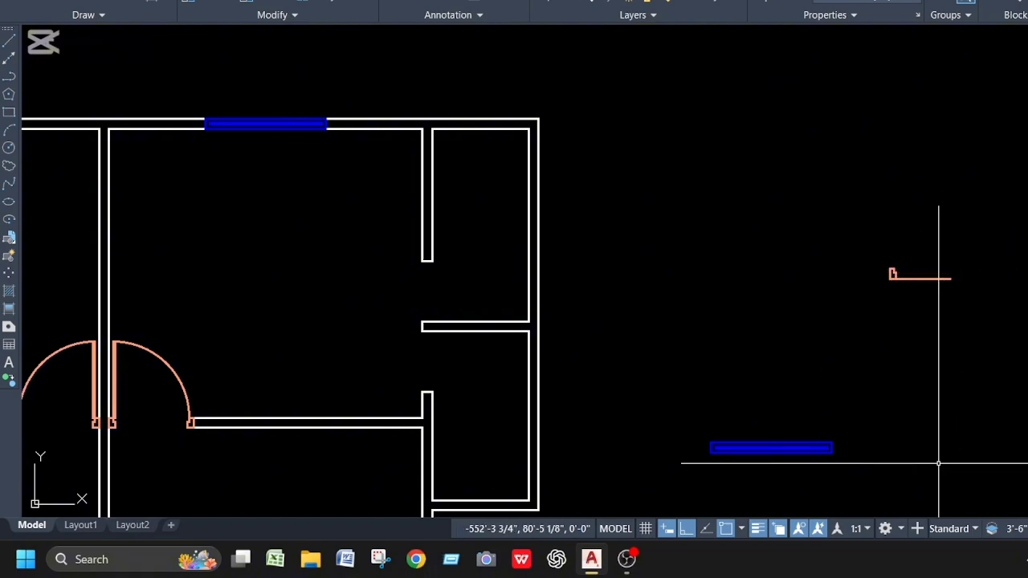
Step: Mirror the jamb profile about a vertical line through the baseline's midpoint, keeping the original
{"action": "scroll", "coordinate": [926, 288], "scroll_direction": "up", "scroll_amount": 2}
{"action": "left_click", "coordinate": [811, 200]}
{"action": "left_click", "coordinate": [894, 317]}
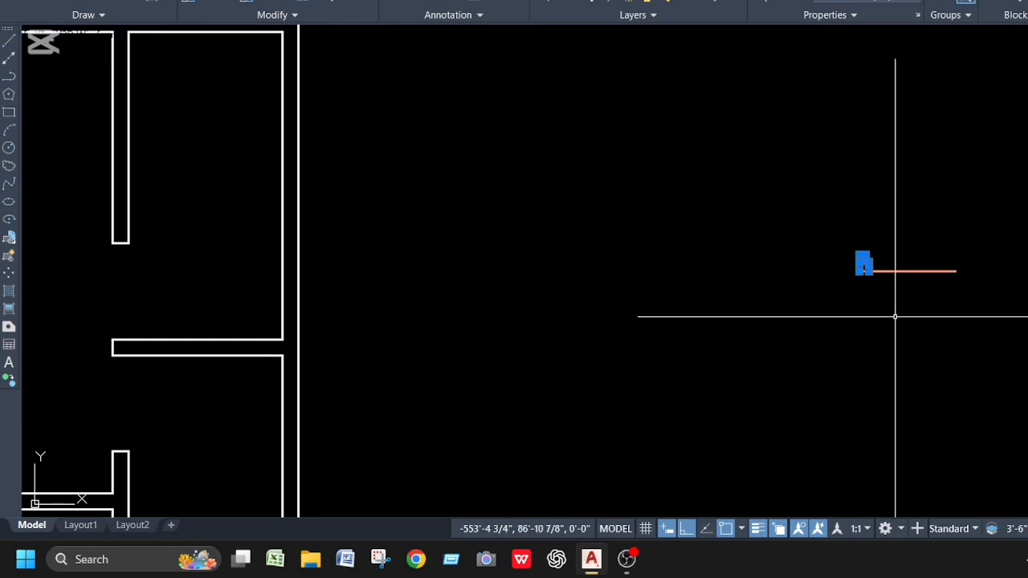
{"action": "type", "text": "MI"}
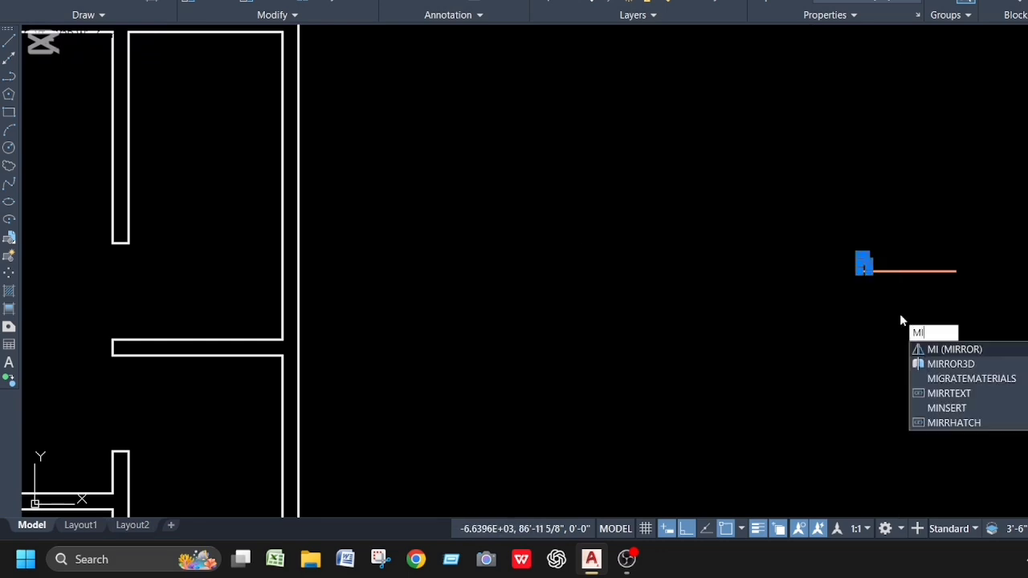
{"action": "key", "text": "Return"}
{"action": "left_click", "coordinate": [907, 270]}
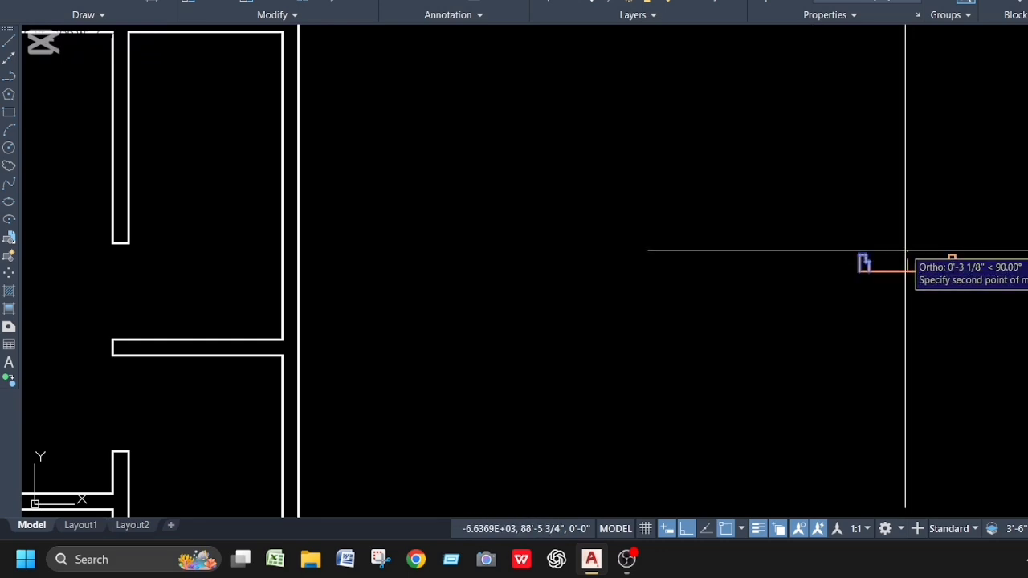
{"action": "left_click", "coordinate": [908, 245]}
{"action": "left_click", "coordinate": [943, 295]}
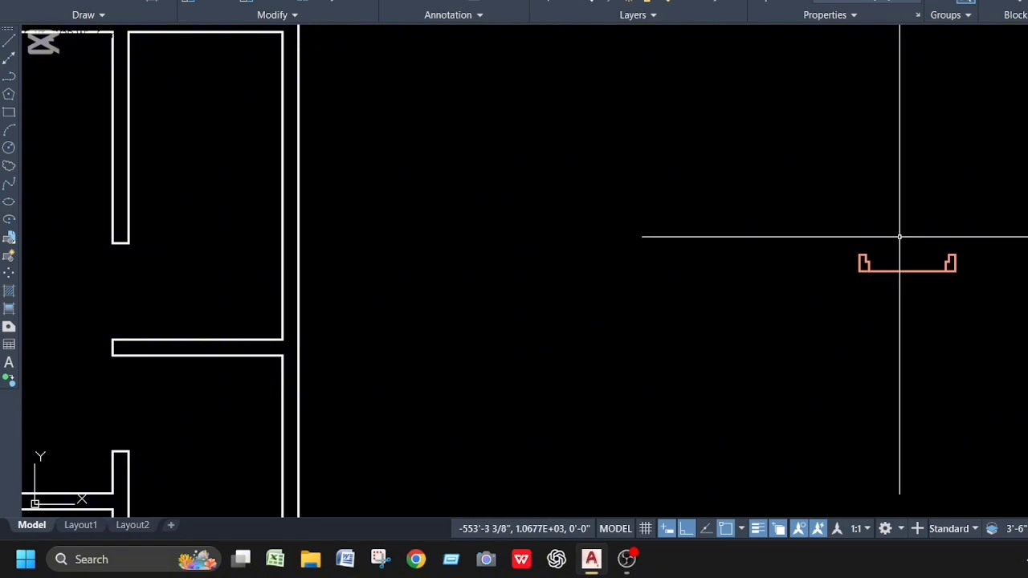
Step: Draw a 7' vertical line upward from the upper inner corner of the original jamb as the leaf's outer edge
{"action": "scroll", "coordinate": [899, 240], "scroll_direction": "up", "scroll_amount": 2}
{"action": "type", "text": "L"}
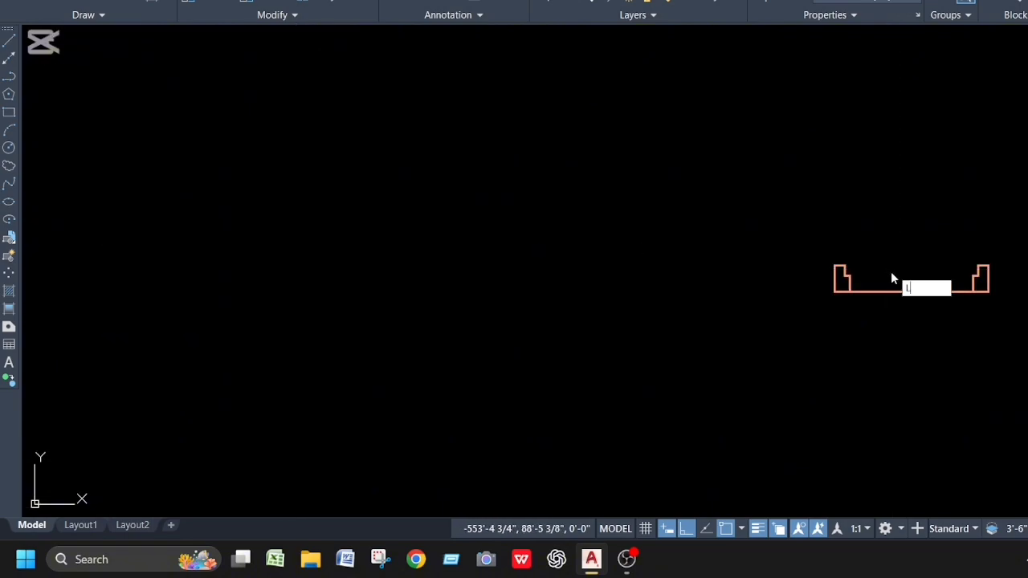
{"action": "key", "text": "Return"}
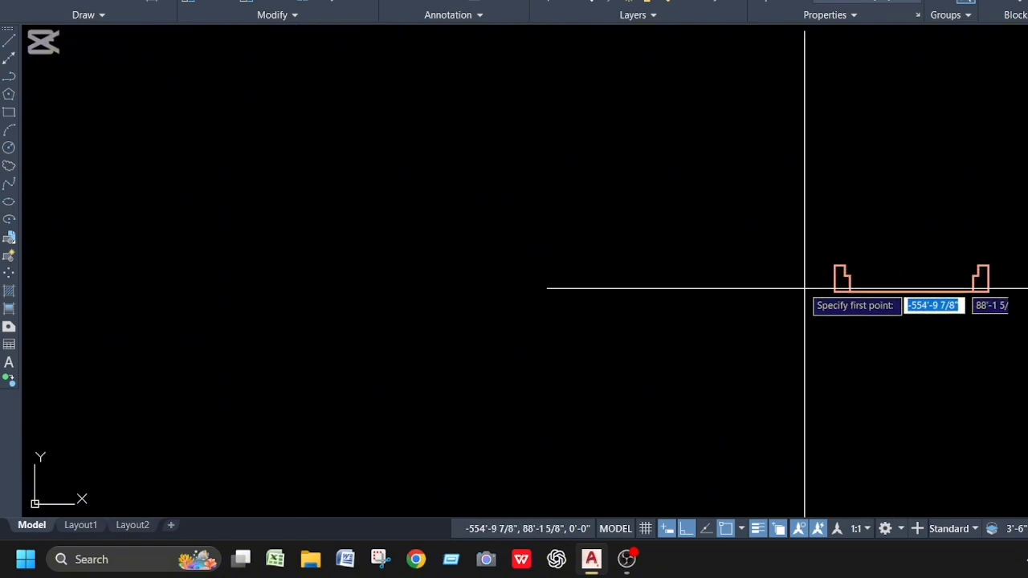
{"action": "left_click", "coordinate": [850, 267]}
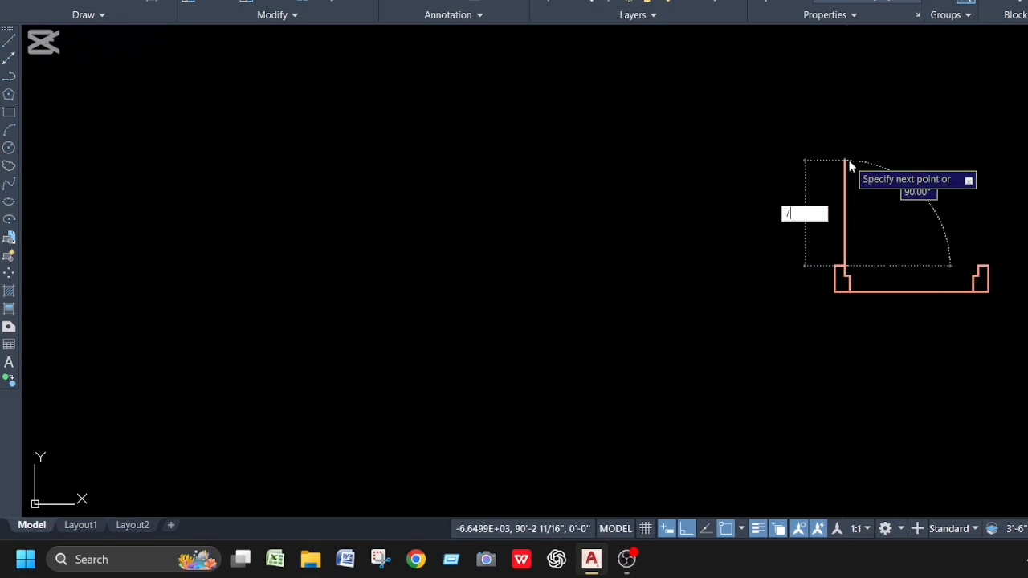
{"action": "type", "text": "7'"}
{"action": "key", "text": "Return"}
{"action": "key", "text": "Escape"}
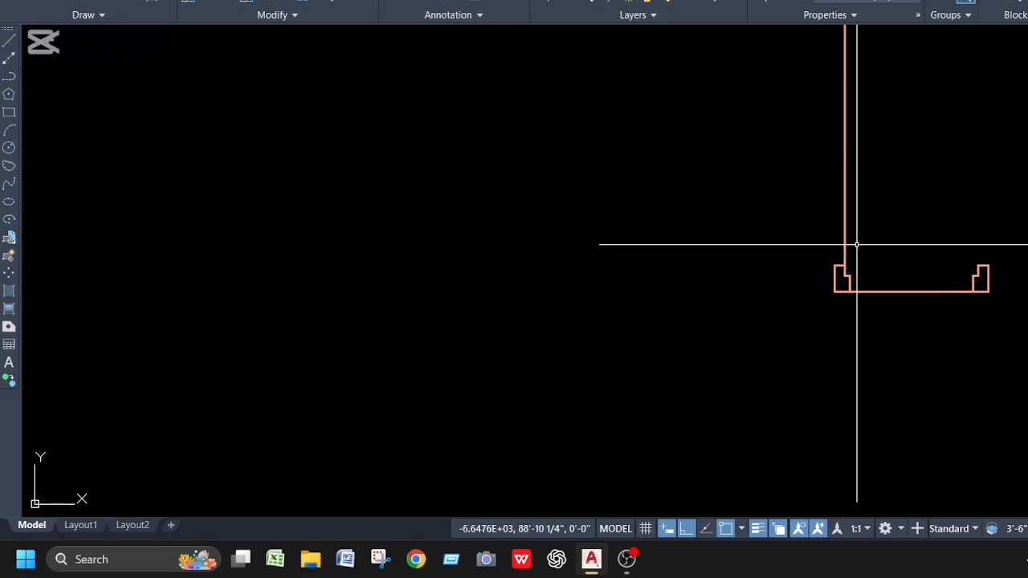
Step: Draw a second 7' vertical line upward from the jamb's rebate corner as the leaf's inner edge
{"action": "key", "text": "Return"}
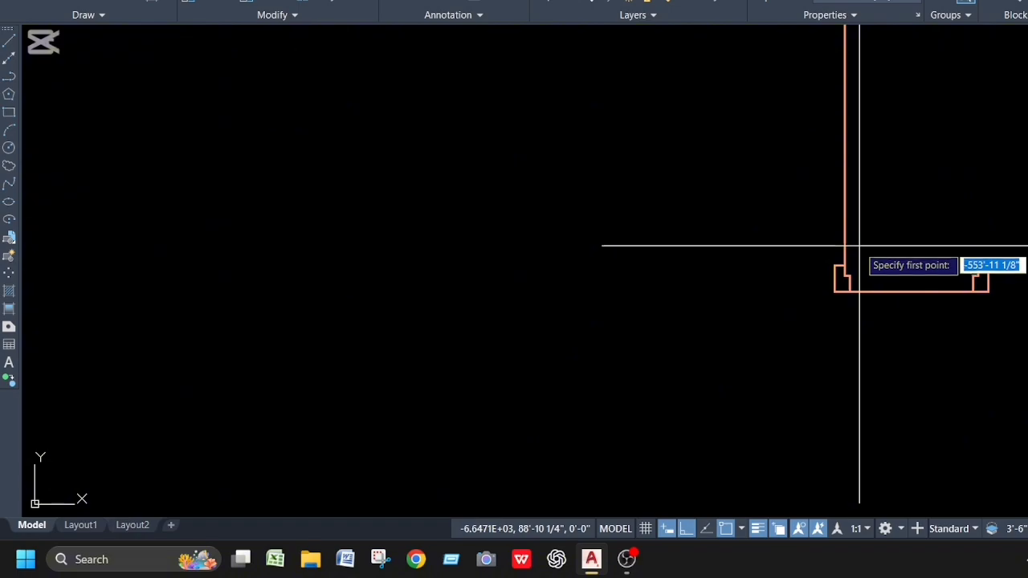
{"action": "scroll", "coordinate": [849, 273], "scroll_direction": "up", "scroll_amount": 2}
{"action": "left_click", "coordinate": [850, 275]}
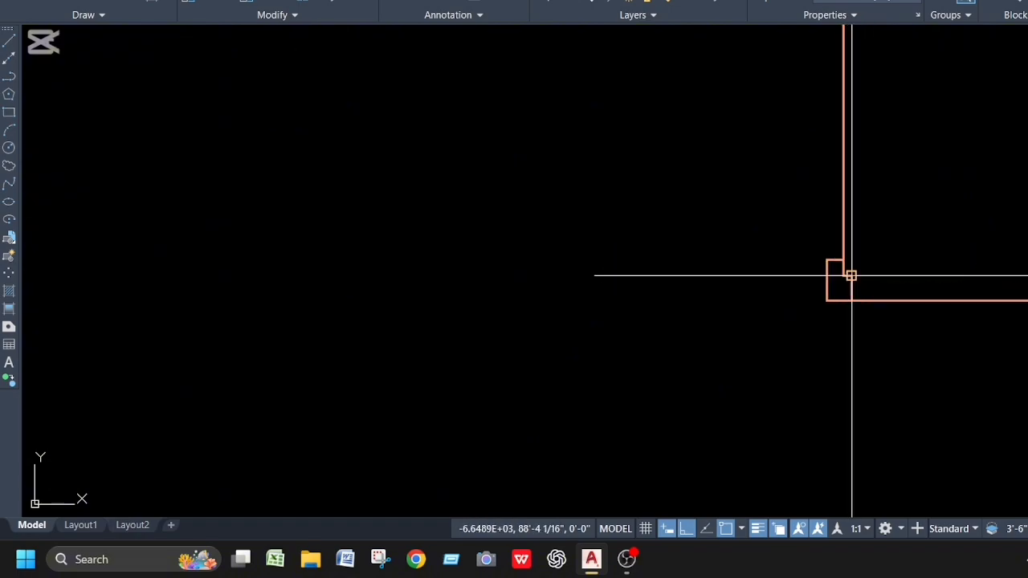
{"action": "type", "text": "7"}
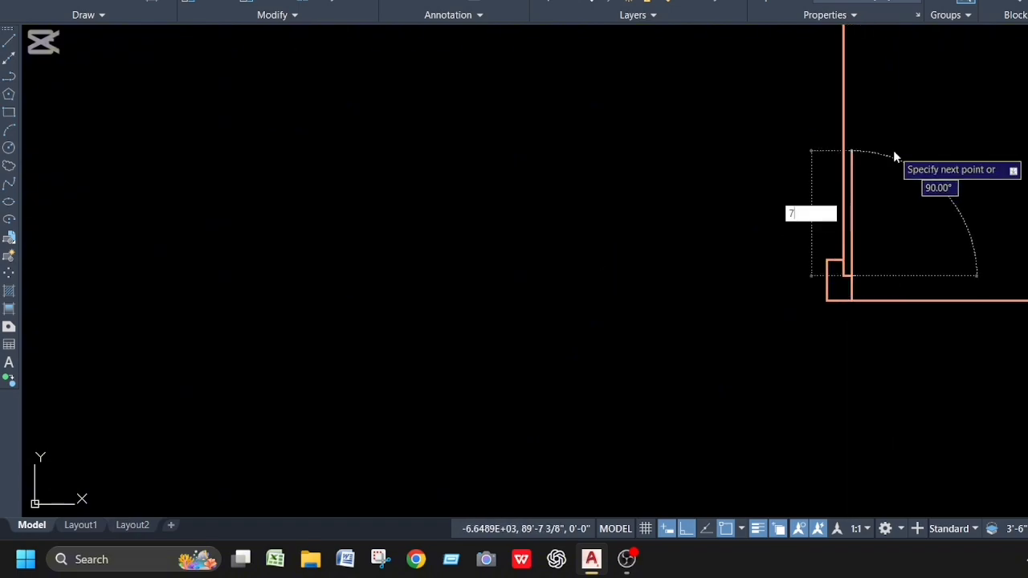
{"action": "type", "text": "'"}
{"action": "key", "text": "Return"}
{"action": "key", "text": "Escape"}
{"action": "scroll", "coordinate": [888, 214], "scroll_direction": "down", "scroll_amount": 1}
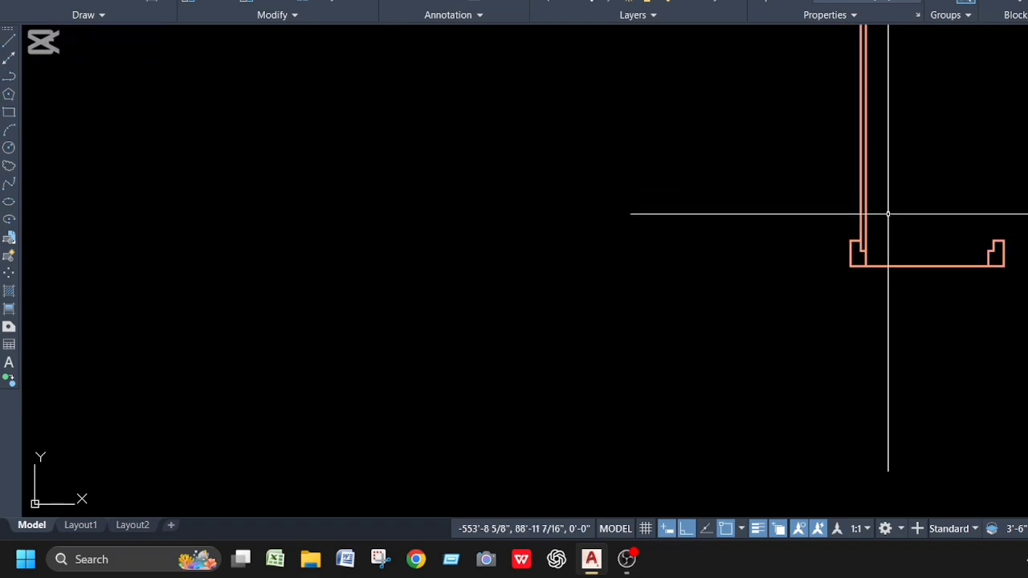
Step: Draw a circle of radius 2'-2" centred on the hinge jamb's upper inner corner, reaching the opposite jamb
{"action": "type", "text": "c"}
{"action": "key", "text": "Return"}
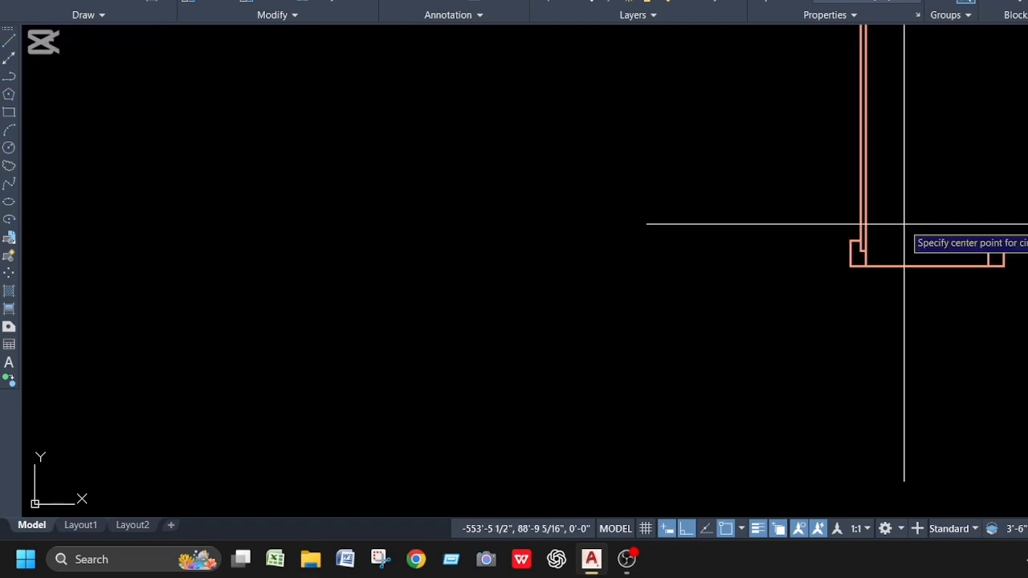
{"action": "scroll", "coordinate": [840, 236], "scroll_direction": "up", "scroll_amount": 3}
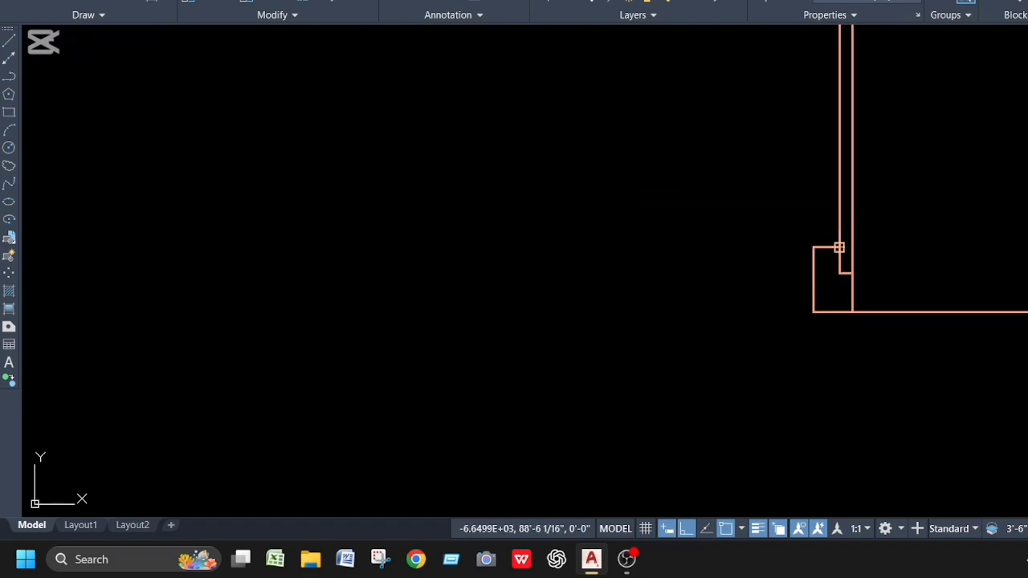
{"action": "left_click", "coordinate": [839, 247]}
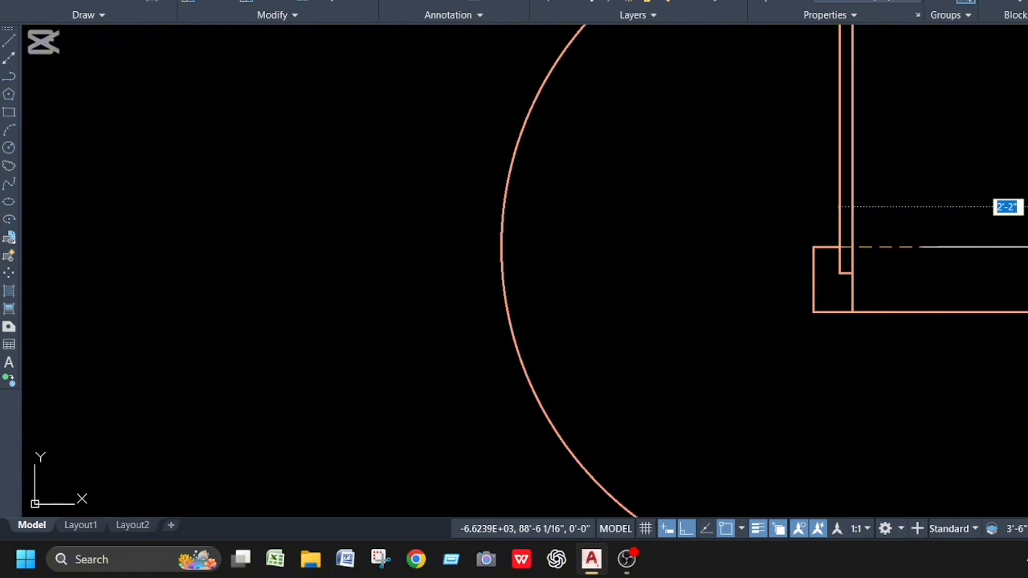
{"action": "scroll", "coordinate": [1006, 266], "scroll_direction": "down", "scroll_amount": 4}
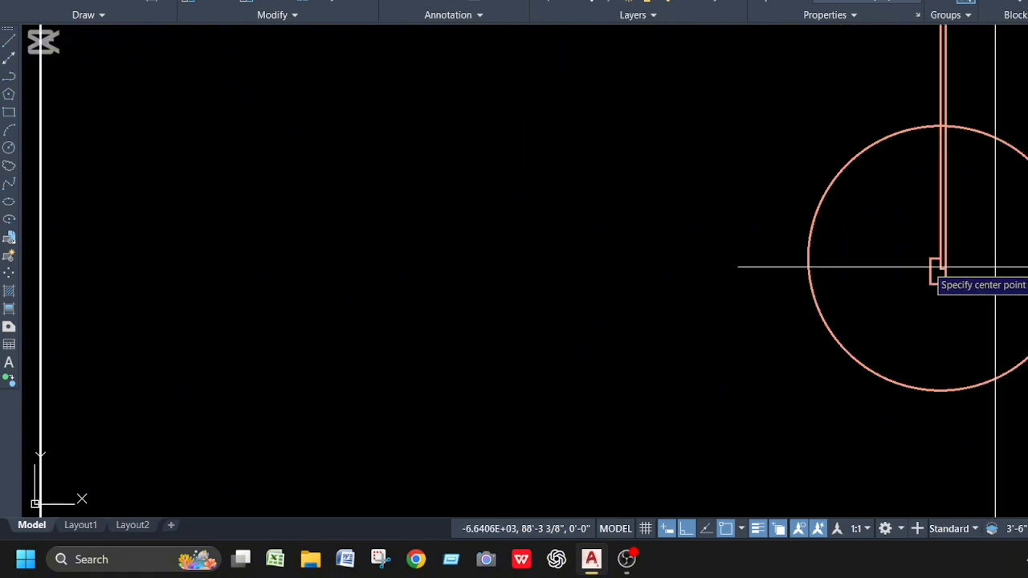
{"action": "key", "text": "Escape"}
Step: Trim the leaf lines, circle and baseline down to the door leaf and a quarter swing arc between the jambs
{"action": "type", "text": "t"}
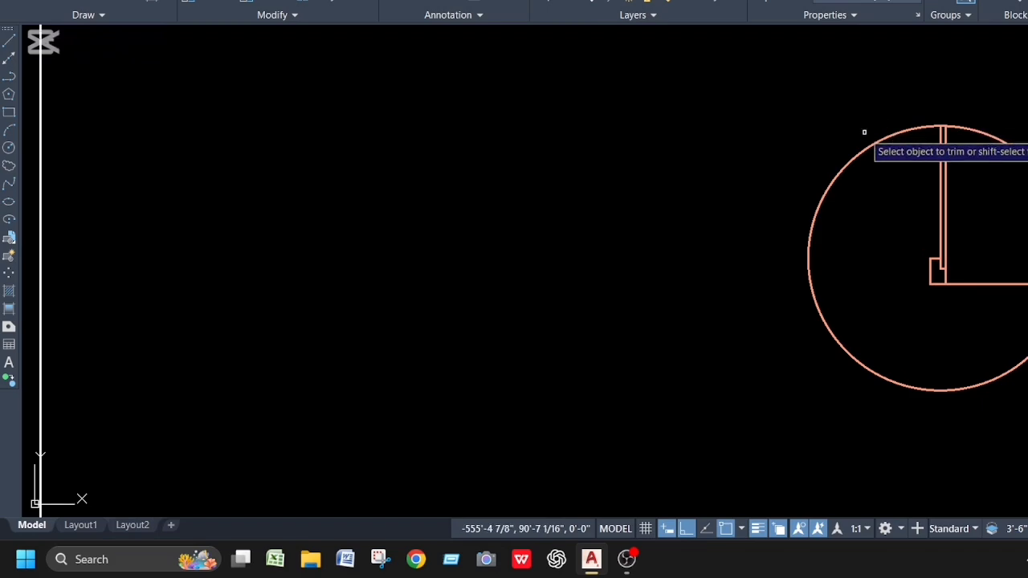
{"action": "left_click_drag", "start_coordinate": [862, 131], "coordinate": [869, 246]}
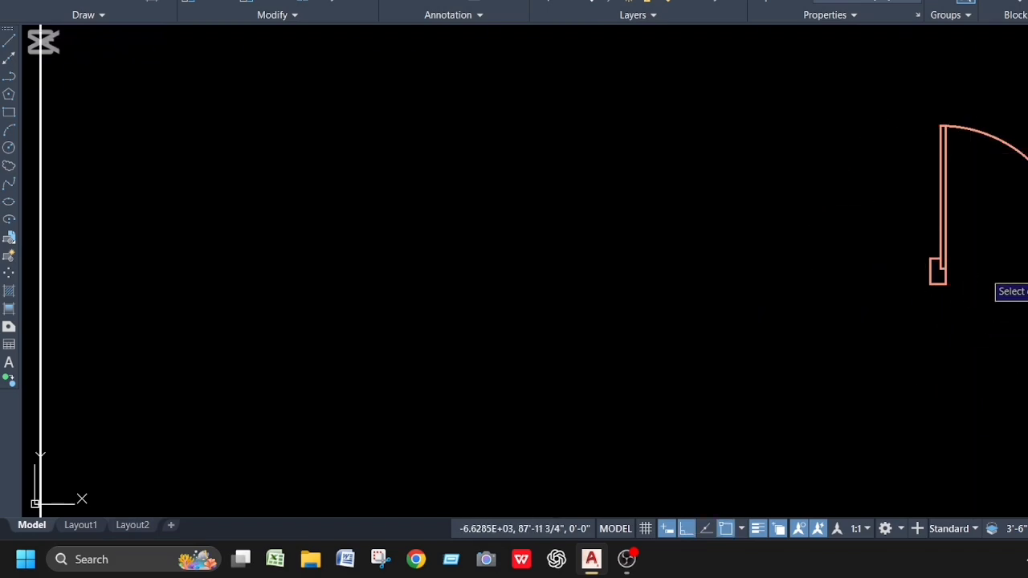
{"action": "scroll", "coordinate": [986, 273], "scroll_direction": "up", "scroll_amount": 5}
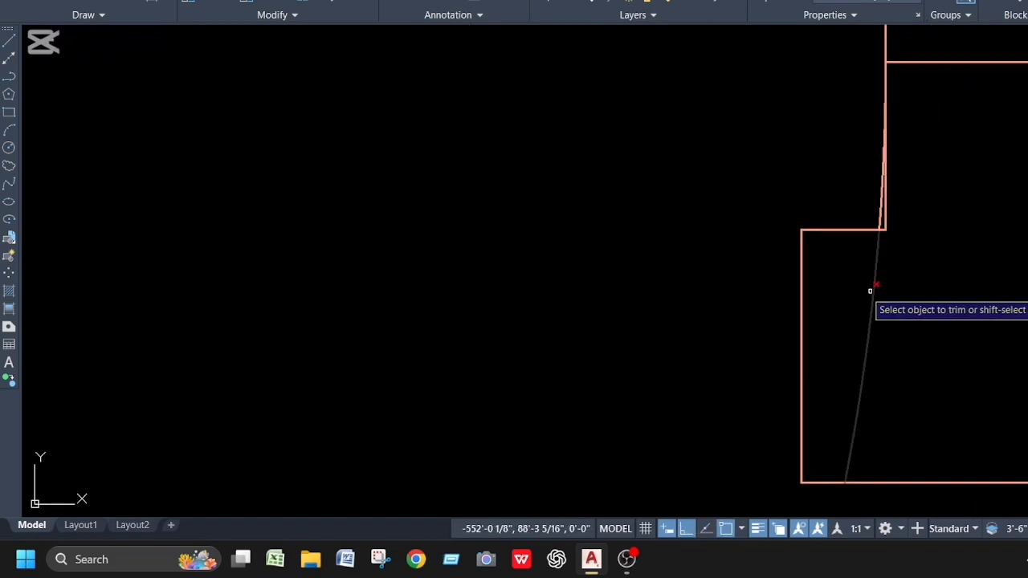
{"action": "left_click", "coordinate": [871, 293]}
{"action": "key", "text": "Return"}
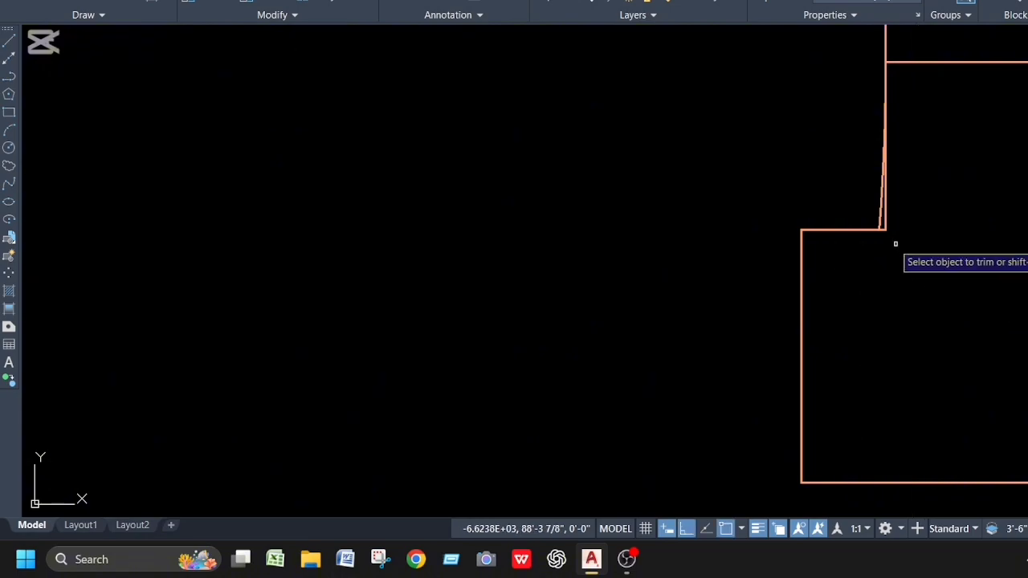
{"action": "scroll", "coordinate": [887, 214], "scroll_direction": "up", "scroll_amount": 4}
{"action": "left_click", "coordinate": [874, 213]}
{"action": "left_click", "coordinate": [831, 212]}
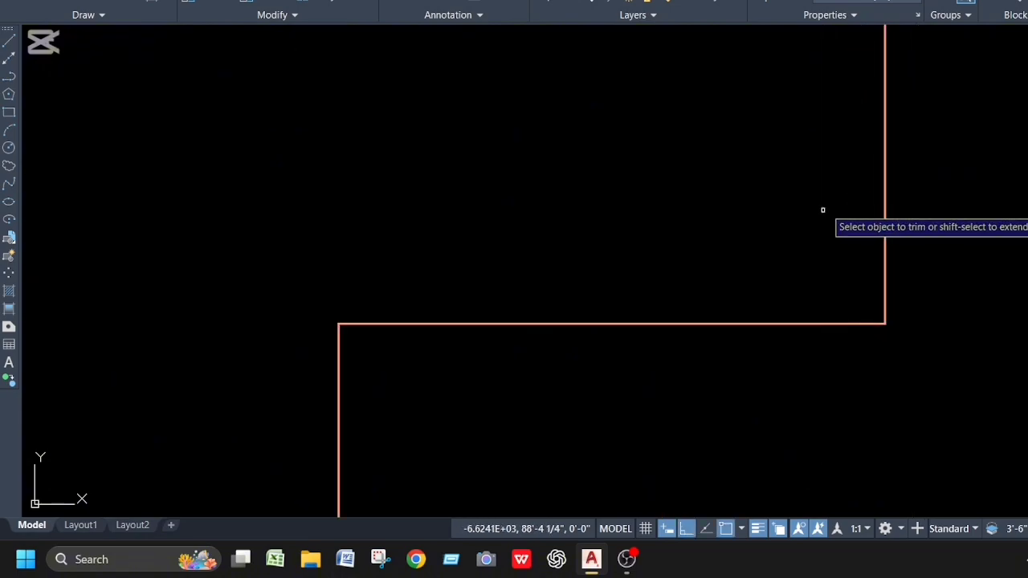
{"action": "scroll", "coordinate": [846, 210], "scroll_direction": "down", "scroll_amount": 3}
{"action": "scroll", "coordinate": [859, 216], "scroll_direction": "down", "scroll_amount": 3}
{"action": "key", "text": "Escape"}
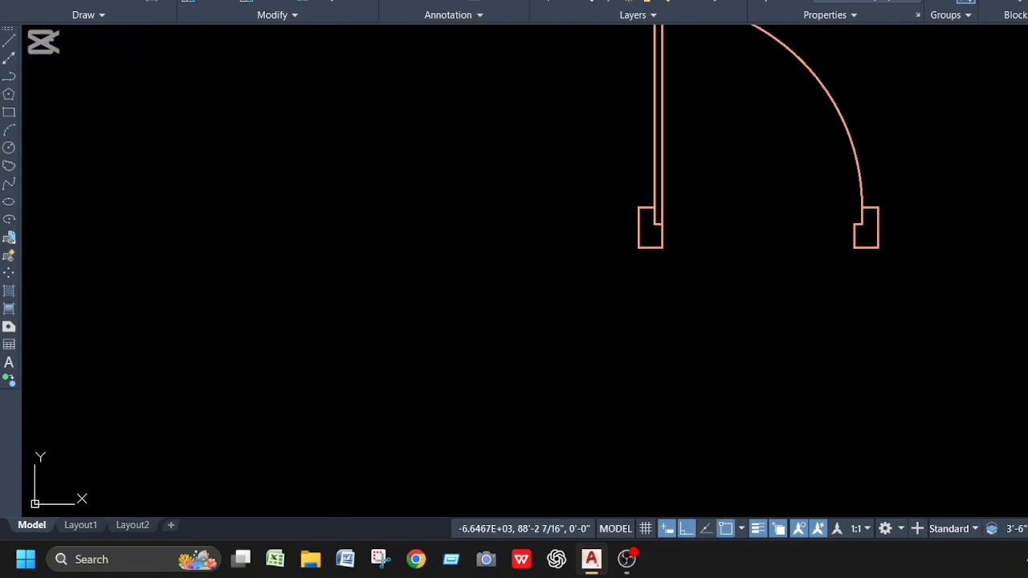
{"action": "type", "text": "ex"}
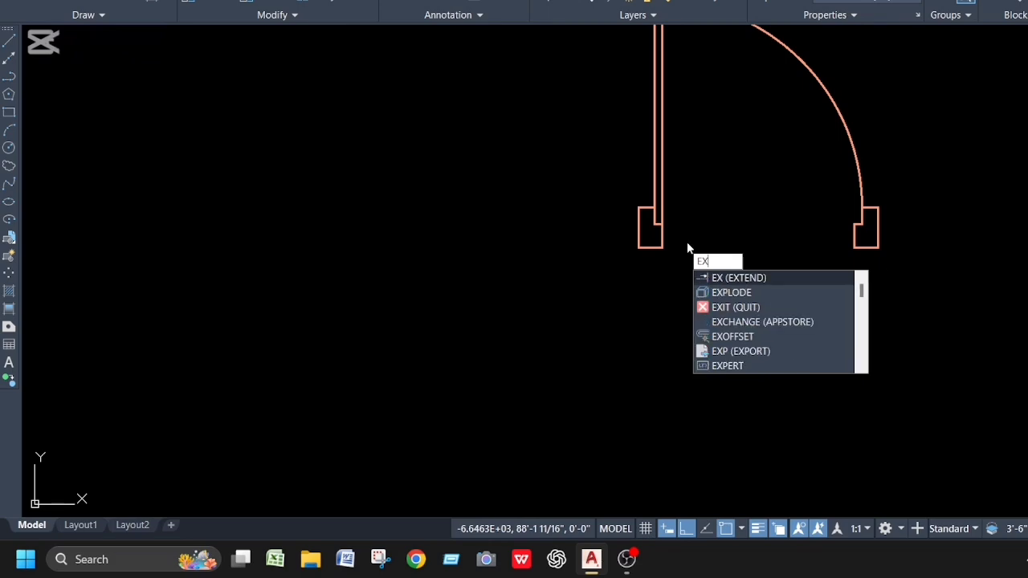
{"action": "key", "text": "Return"}
{"action": "scroll", "coordinate": [653, 213], "scroll_direction": "up", "scroll_amount": 5}
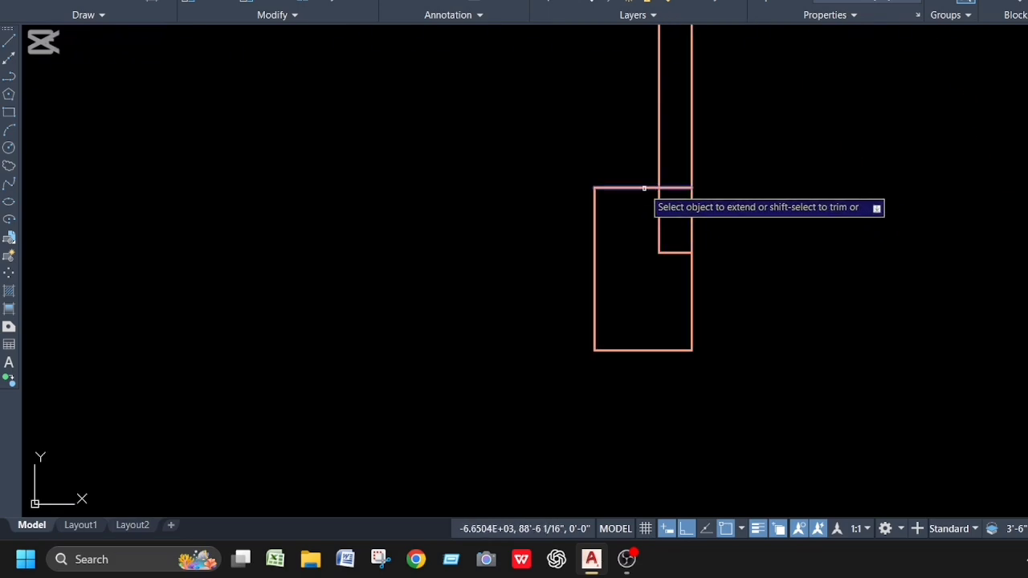
{"action": "key", "text": "Escape"}
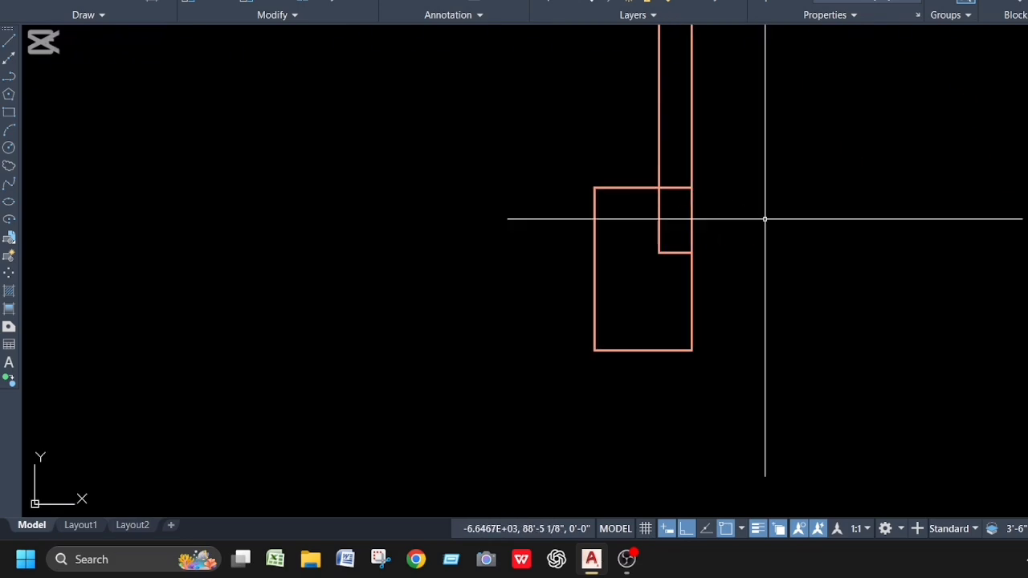
Step: Trim the leaf's edge line where it crosses the rebate of the hinge jamb
{"action": "key", "text": "Return"}
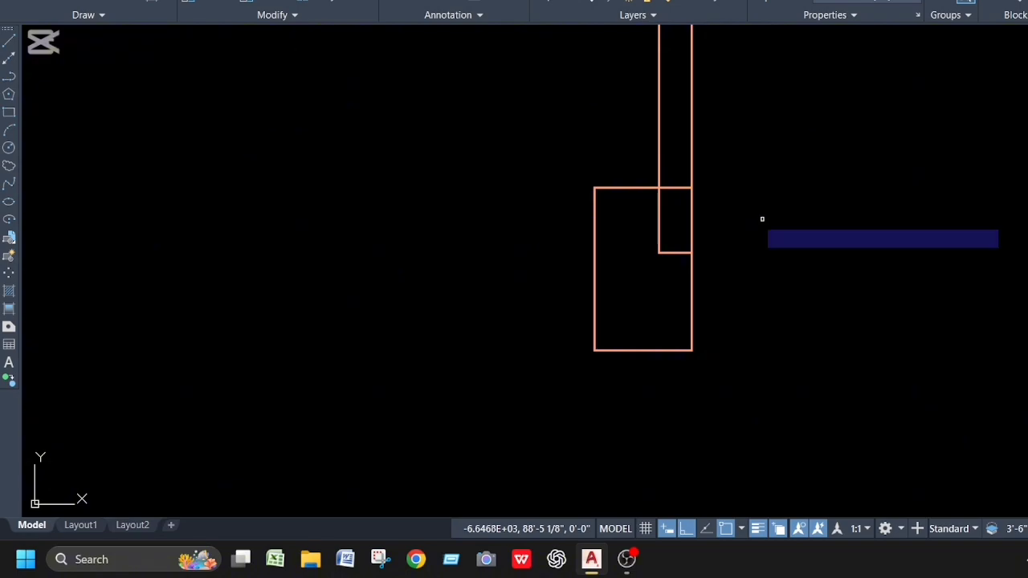
{"action": "left_click_drag", "start_coordinate": [680, 230], "coordinate": [717, 233]}
{"action": "scroll", "coordinate": [720, 231], "scroll_direction": "down", "scroll_amount": 6}
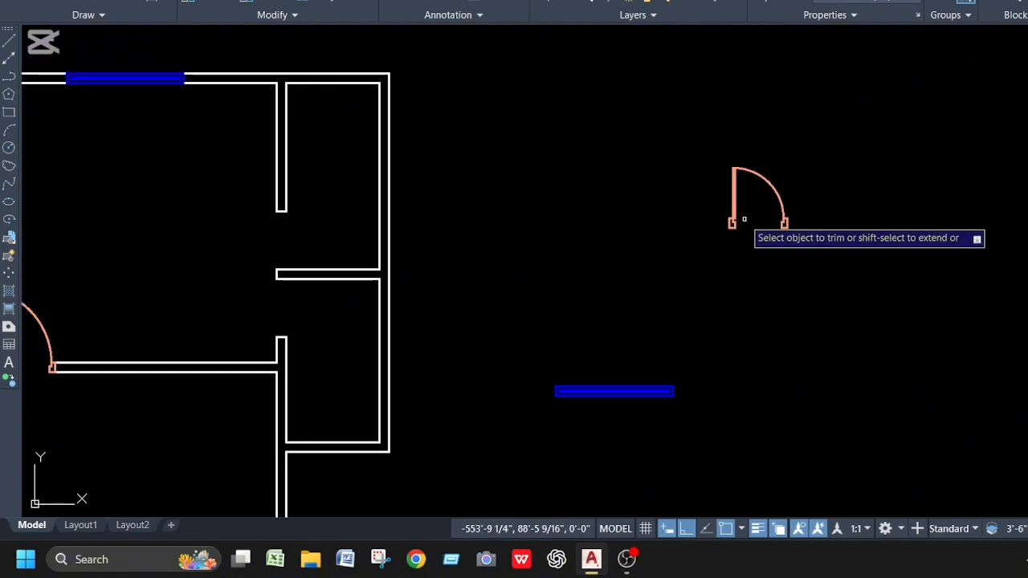
{"action": "key", "text": "Escape"}
Step: Convert the new smaller door's leaf, arc and jambs into a block named DOOR 2
{"action": "left_click", "coordinate": [715, 153]}
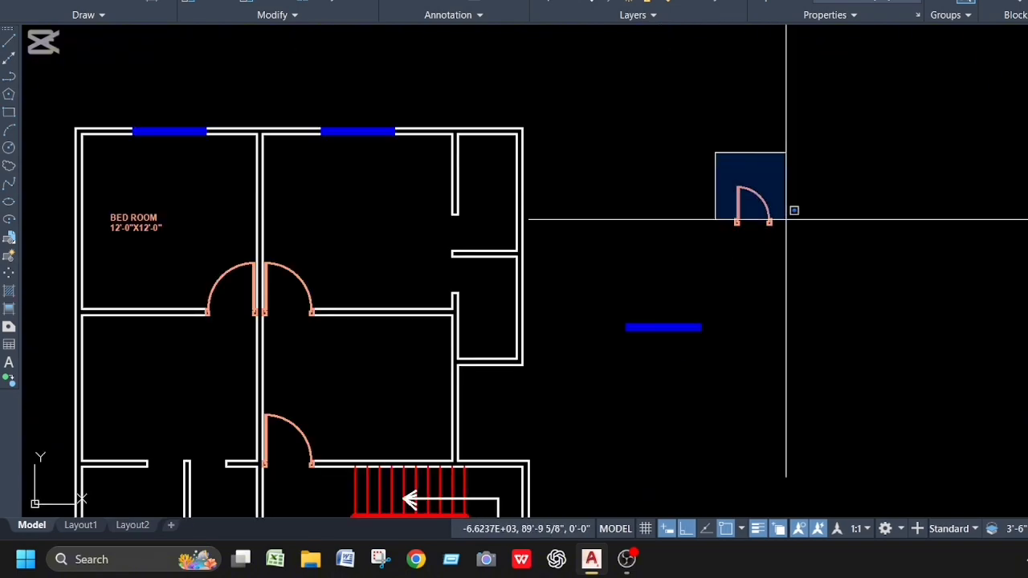
{"action": "left_click", "coordinate": [852, 281]}
{"action": "scroll", "coordinate": [835, 262], "scroll_direction": "up", "scroll_amount": 2}
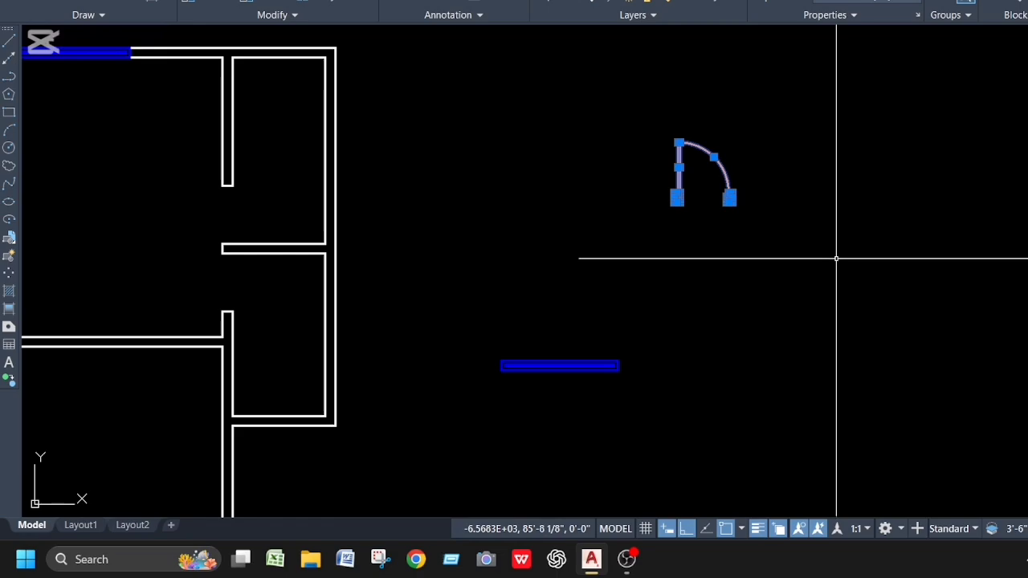
{"action": "key", "text": "Return"}
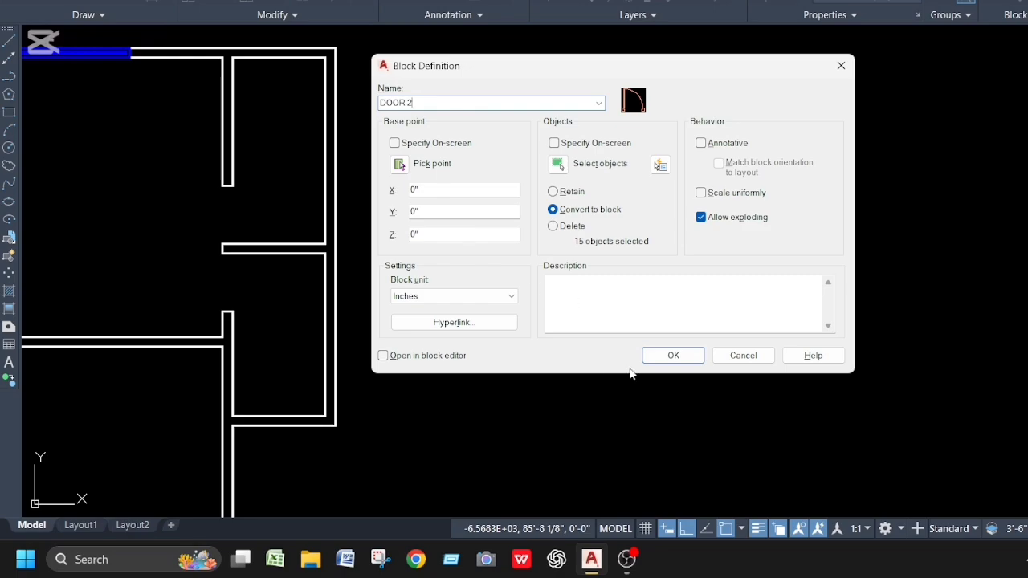
{"action": "left_click", "coordinate": [673, 356]}
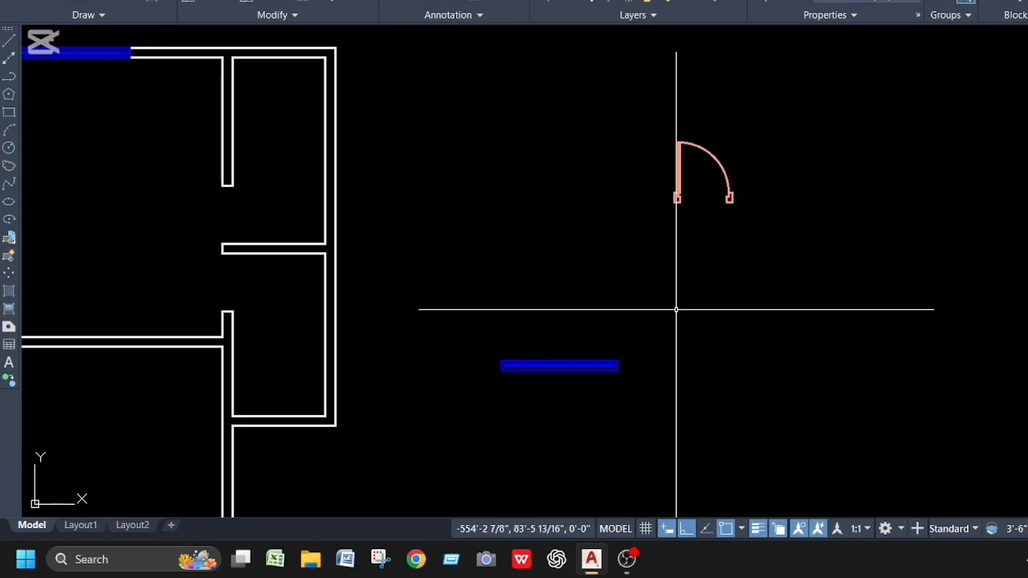
Step: Rotate the DOOR 2 block 180° with Ortho so its leaf swings downward
{"action": "scroll", "coordinate": [738, 277], "scroll_direction": "down", "scroll_amount": 3}
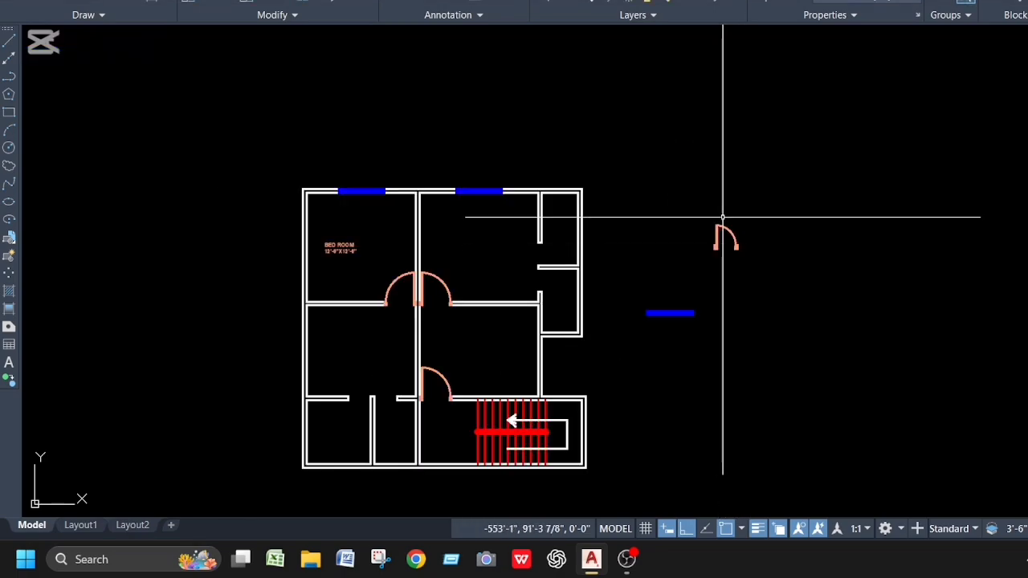
{"action": "scroll", "coordinate": [715, 213], "scroll_direction": "up", "scroll_amount": 2}
{"action": "left_click", "coordinate": [682, 196]}
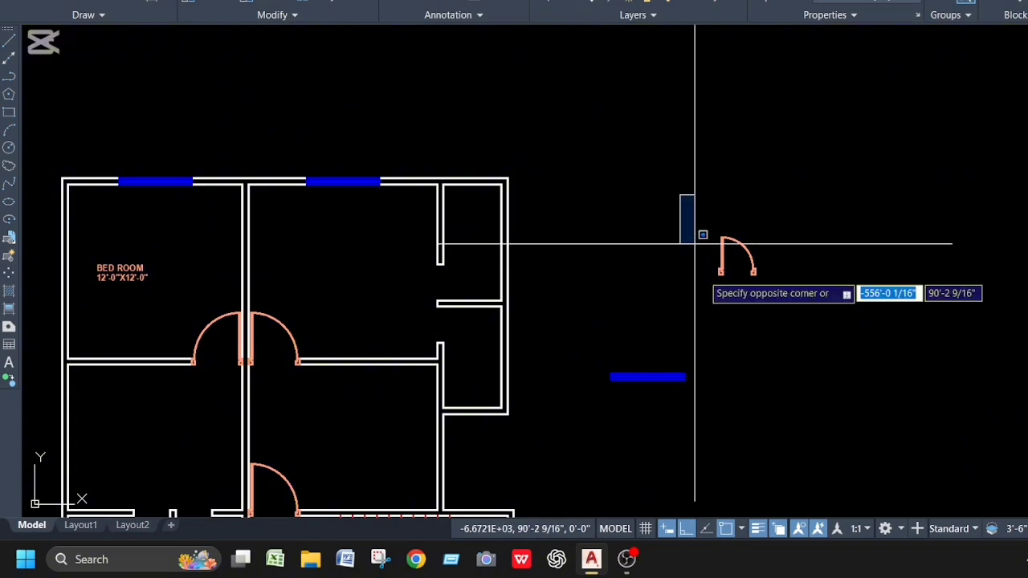
{"action": "left_click", "coordinate": [843, 346]}
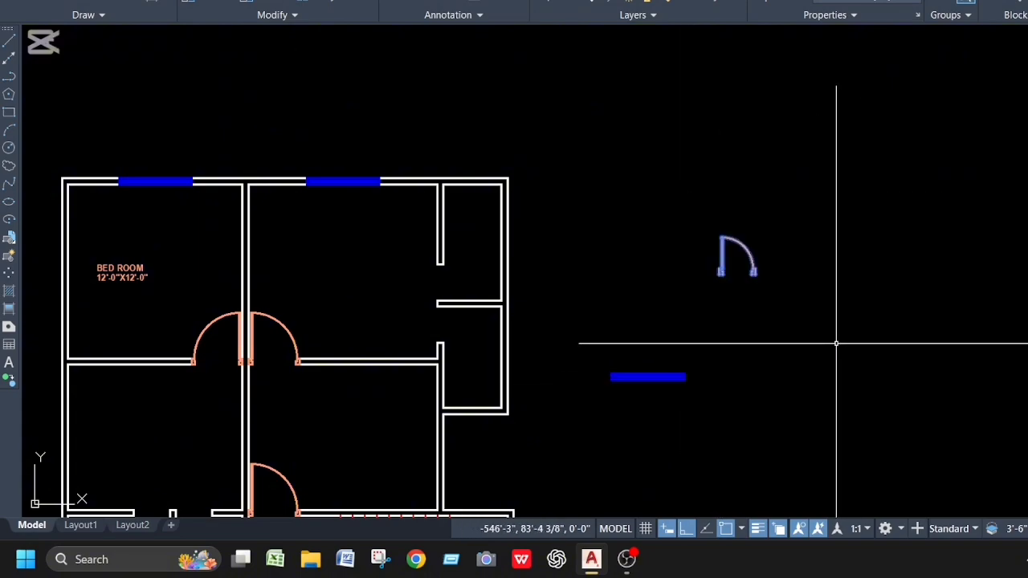
{"action": "type", "text": "ro"}
{"action": "key", "text": "Return"}
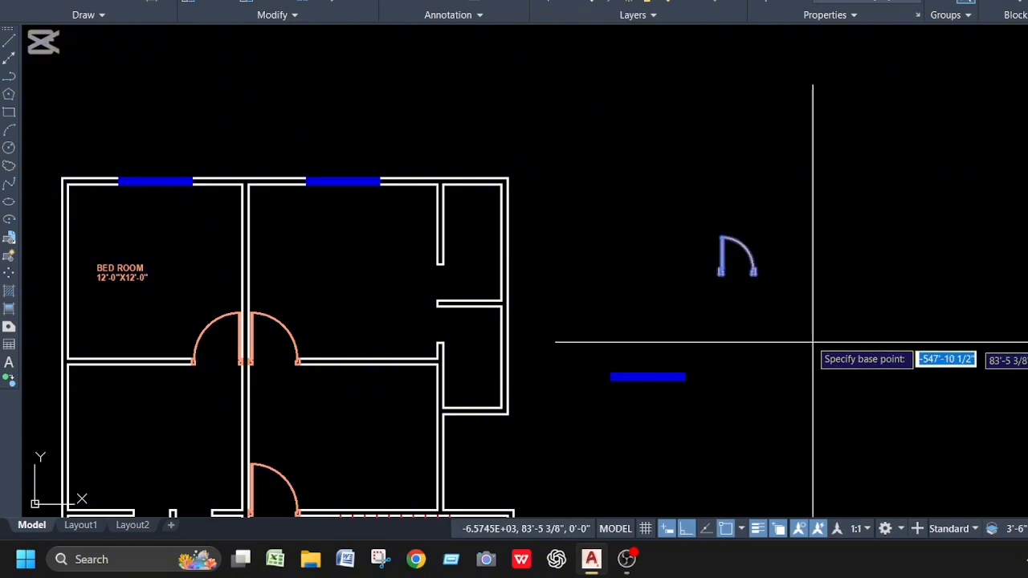
{"action": "scroll", "coordinate": [655, 270], "scroll_direction": "up", "scroll_amount": 3}
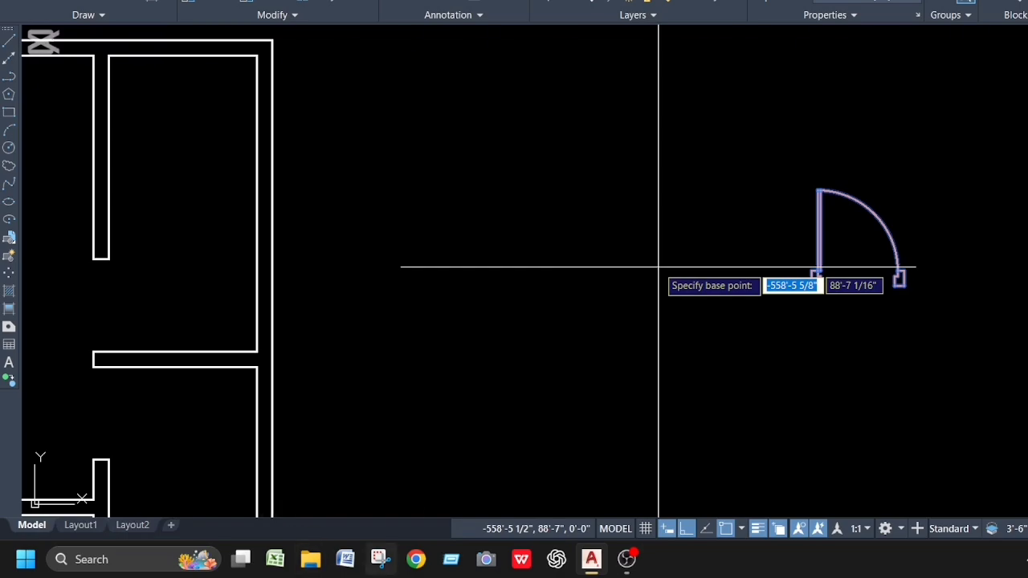
{"action": "scroll", "coordinate": [722, 267], "scroll_direction": "up", "scroll_amount": 3}
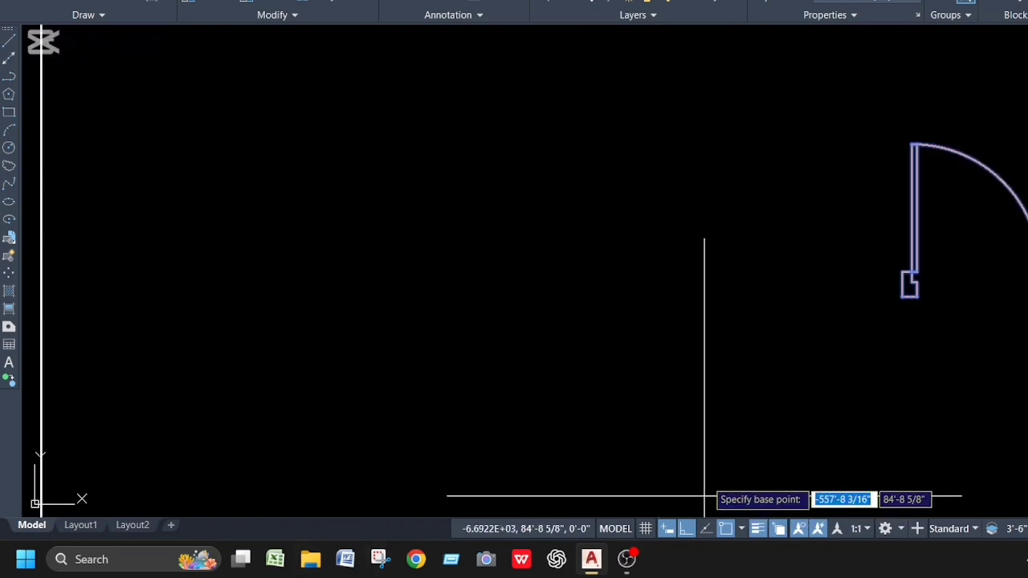
{"action": "scroll", "coordinate": [750, 366], "scroll_direction": "down", "scroll_amount": 5}
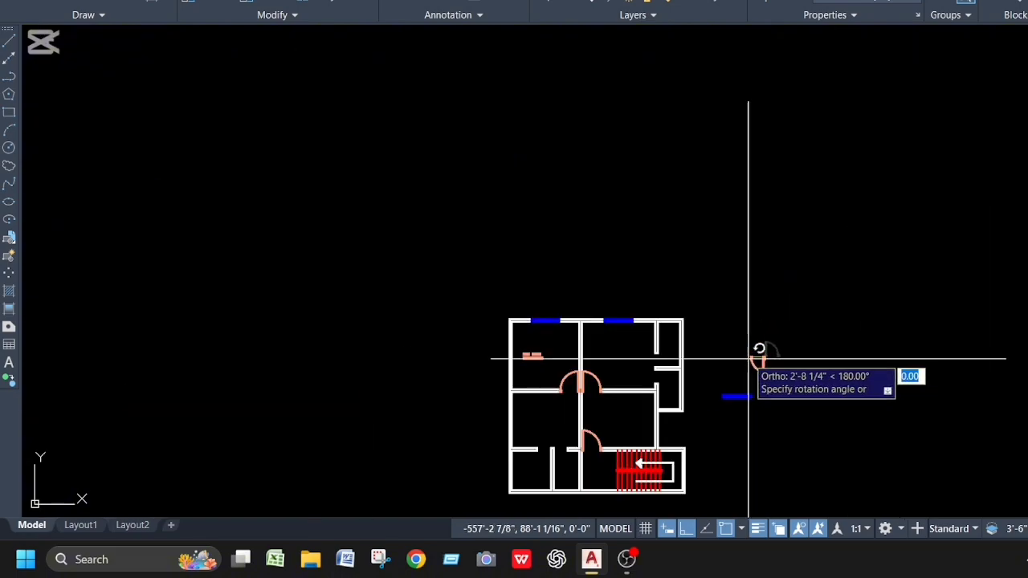
{"action": "left_click", "coordinate": [743, 360]}
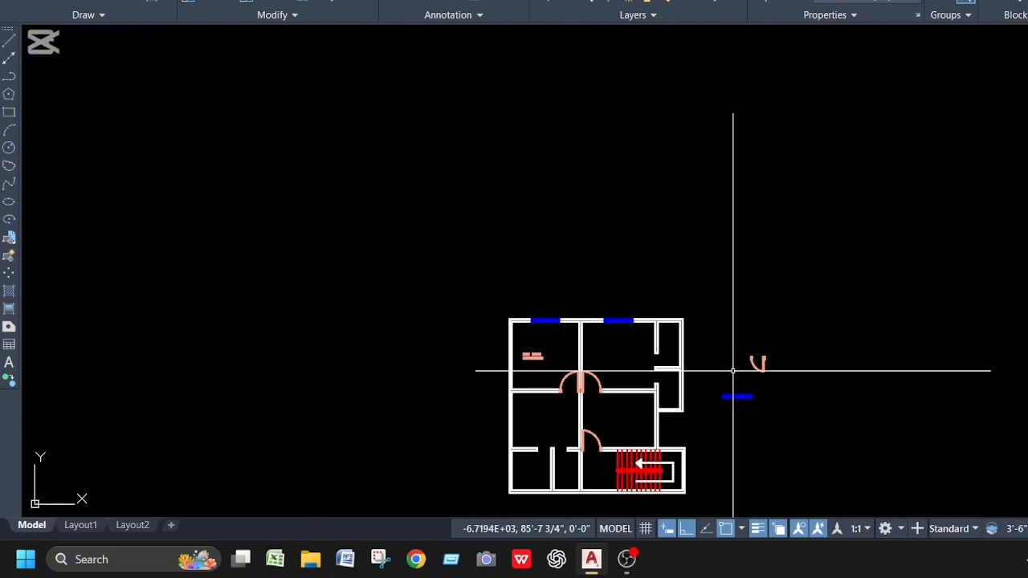
Step: Copy the rotated door by its hinge jamb's outer upper corner into the lower-left room's opening, against the partition wall
{"action": "scroll", "coordinate": [738, 360], "scroll_direction": "up", "scroll_amount": 6}
{"action": "scroll", "coordinate": [743, 355], "scroll_direction": "down", "scroll_amount": 4}
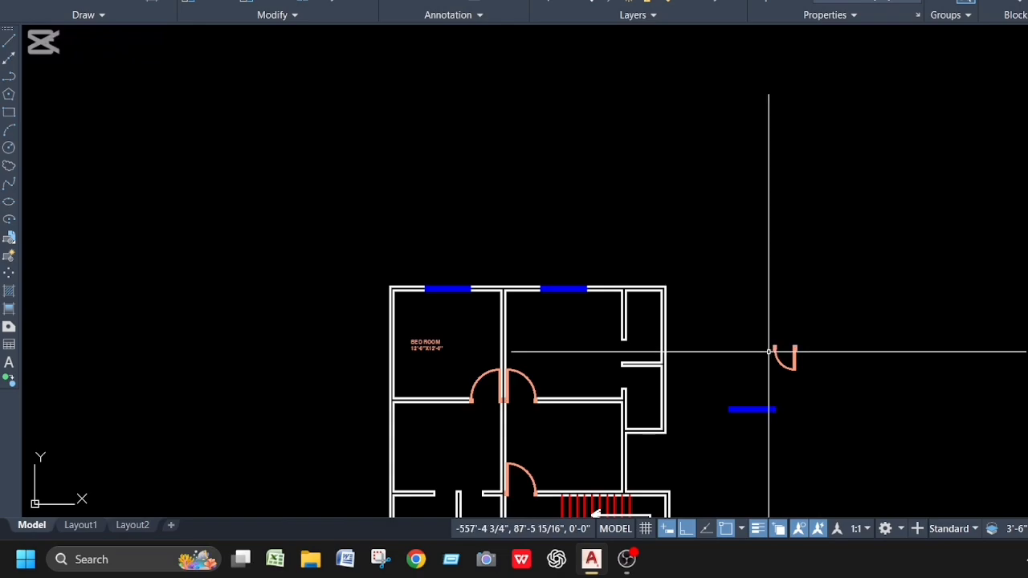
{"action": "scroll", "coordinate": [768, 351], "scroll_direction": "up", "scroll_amount": 4}
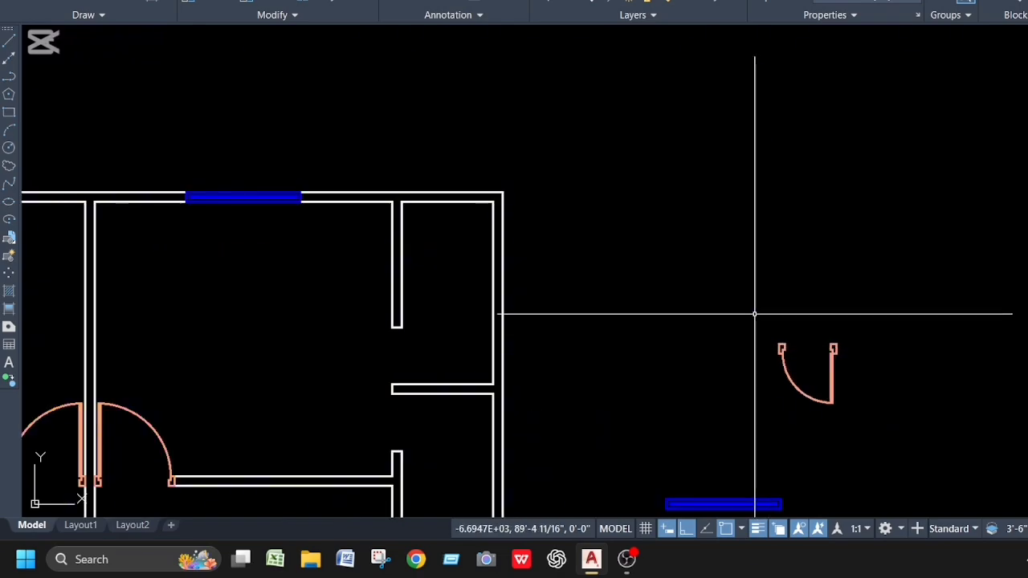
{"action": "left_click", "coordinate": [754, 313]}
{"action": "left_click", "coordinate": [899, 452]}
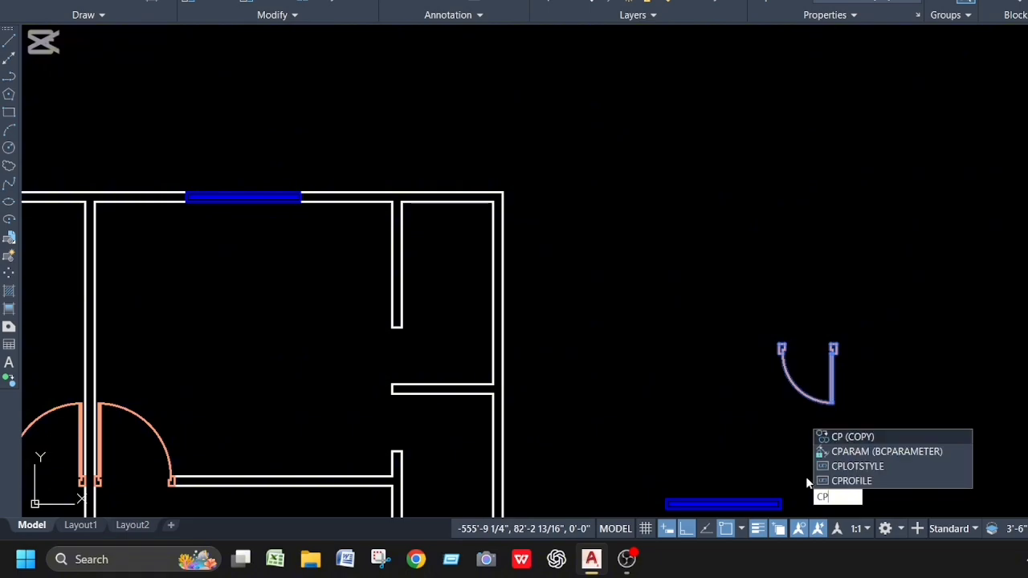
{"action": "key", "text": "Return"}
{"action": "scroll", "coordinate": [843, 311], "scroll_direction": "up", "scroll_amount": 4}
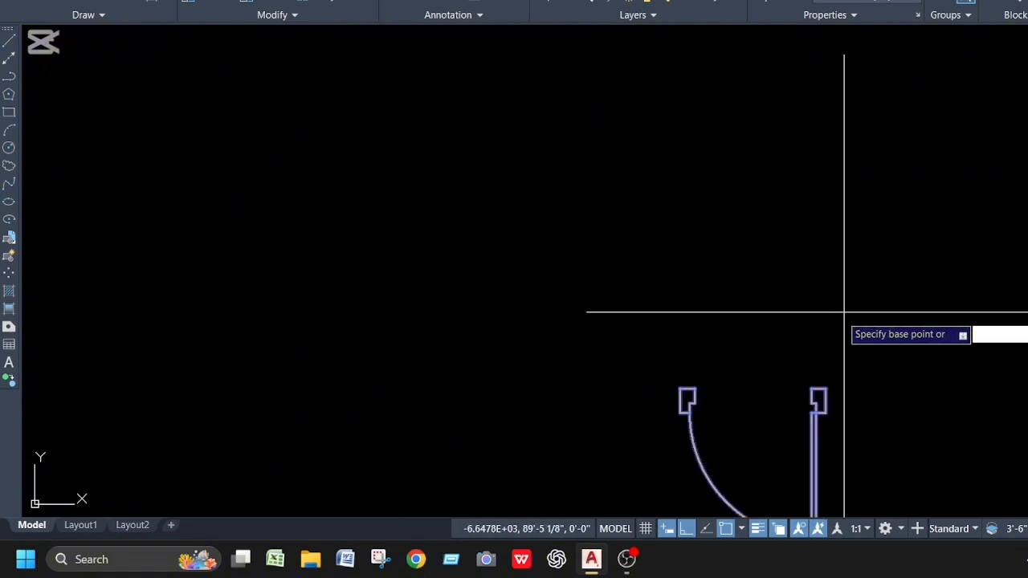
{"action": "left_click", "coordinate": [823, 387]}
{"action": "scroll", "coordinate": [661, 335], "scroll_direction": "down", "scroll_amount": 3}
{"action": "scroll", "coordinate": [661, 336], "scroll_direction": "down", "scroll_amount": 5}
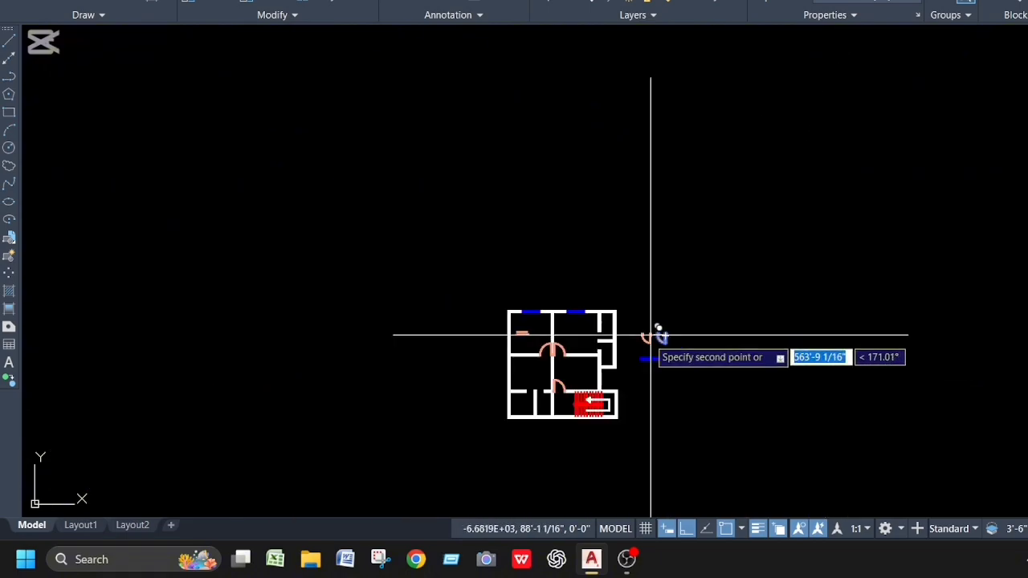
{"action": "scroll", "coordinate": [526, 390], "scroll_direction": "up", "scroll_amount": 5}
{"action": "scroll", "coordinate": [533, 382], "scroll_direction": "up", "scroll_amount": 5}
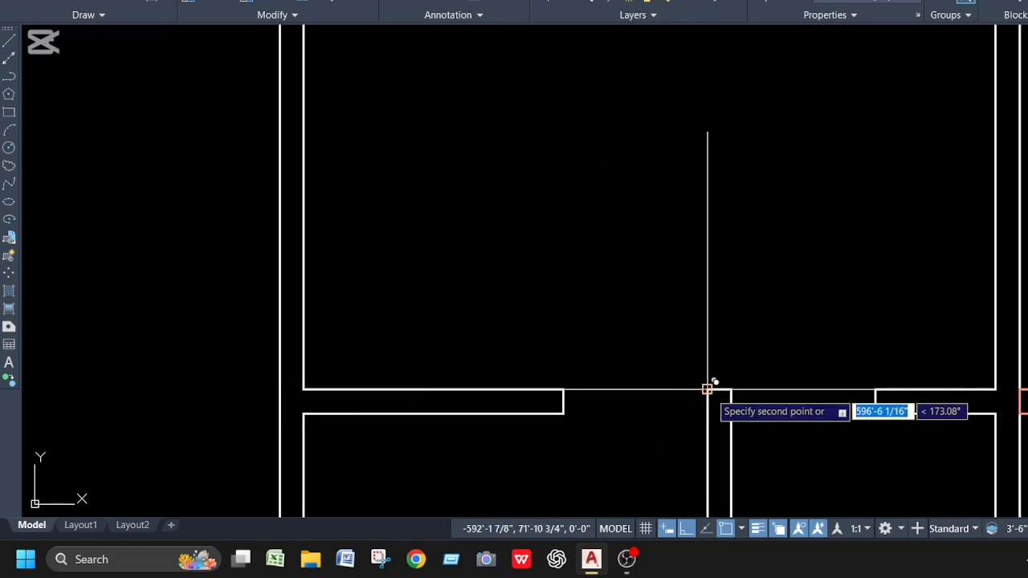
{"action": "scroll", "coordinate": [776, 337], "scroll_direction": "down", "scroll_amount": 6}
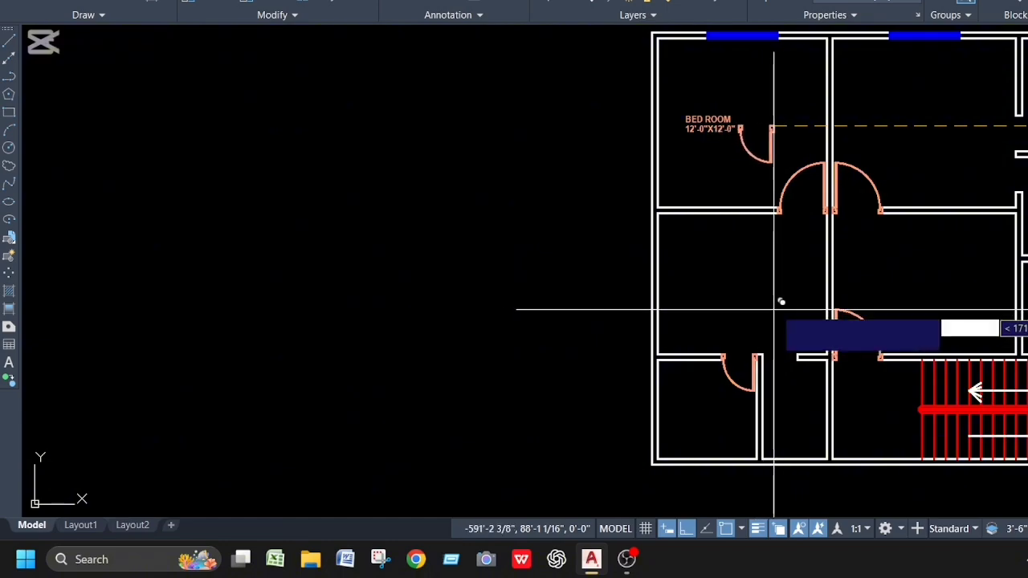
{"action": "key", "text": "Escape"}
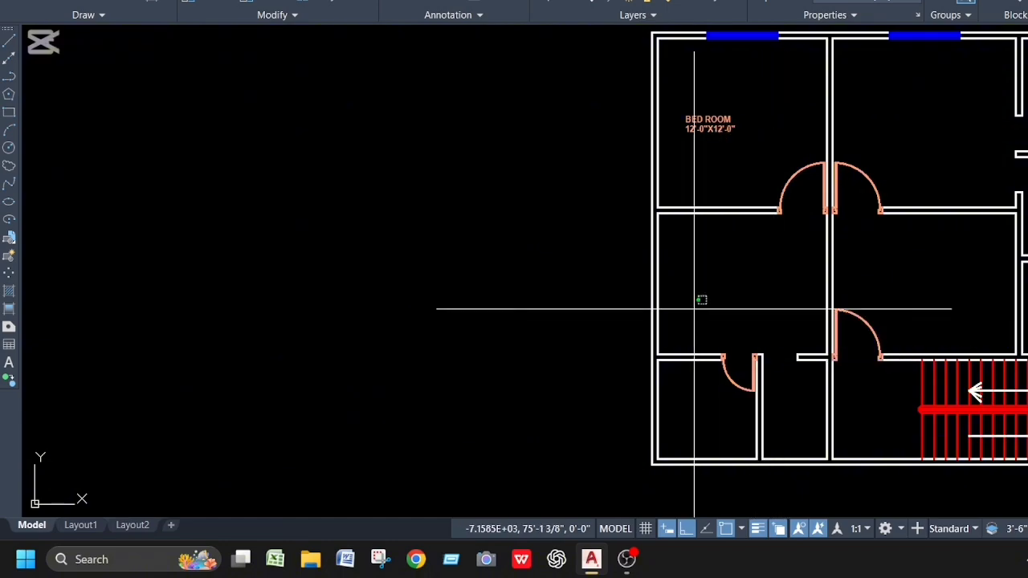
{"action": "left_click", "coordinate": [694, 308]}
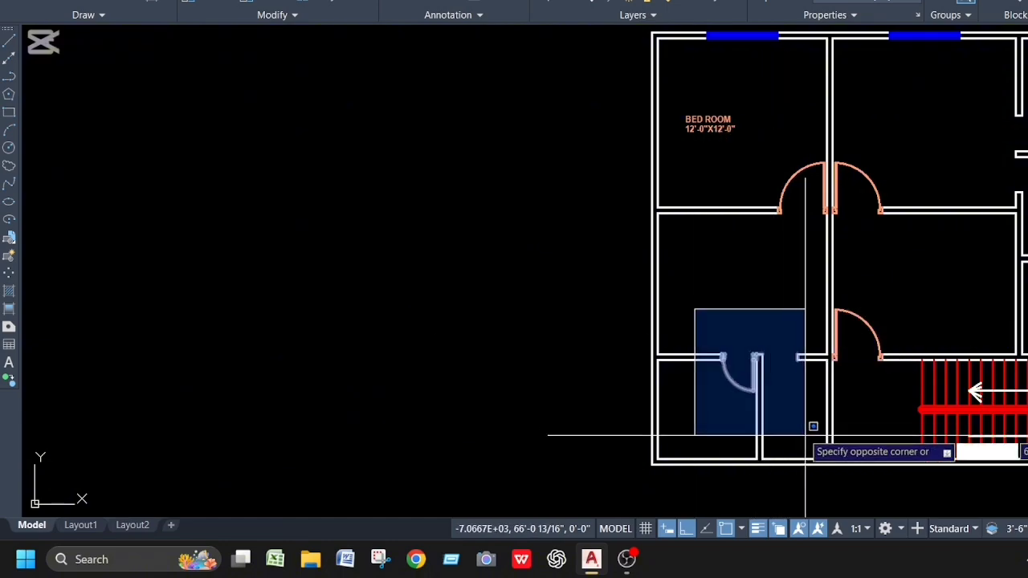
{"action": "left_click", "coordinate": [769, 409]}
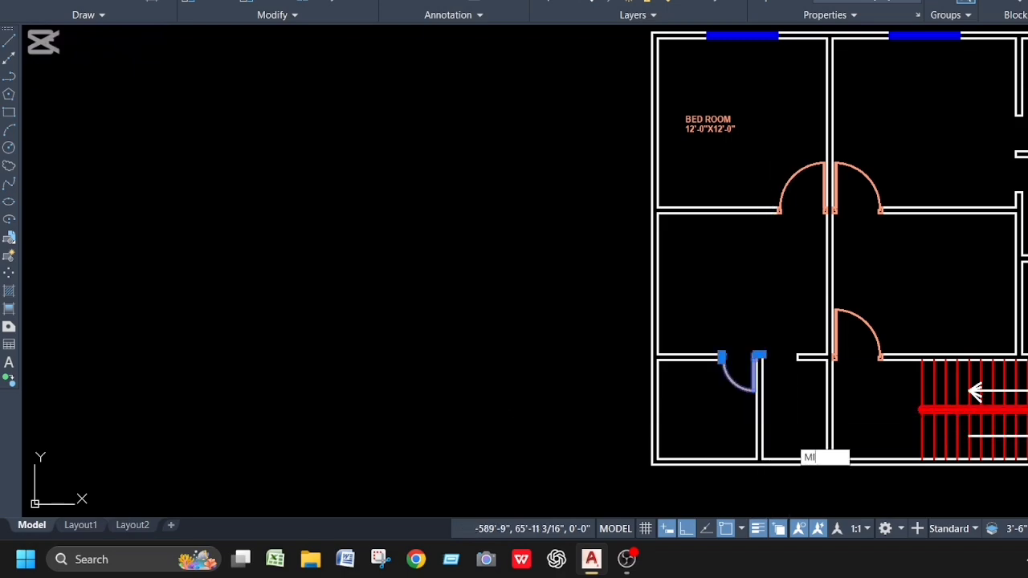
{"action": "type", "text": "MI"}
{"action": "key", "text": "Return"}
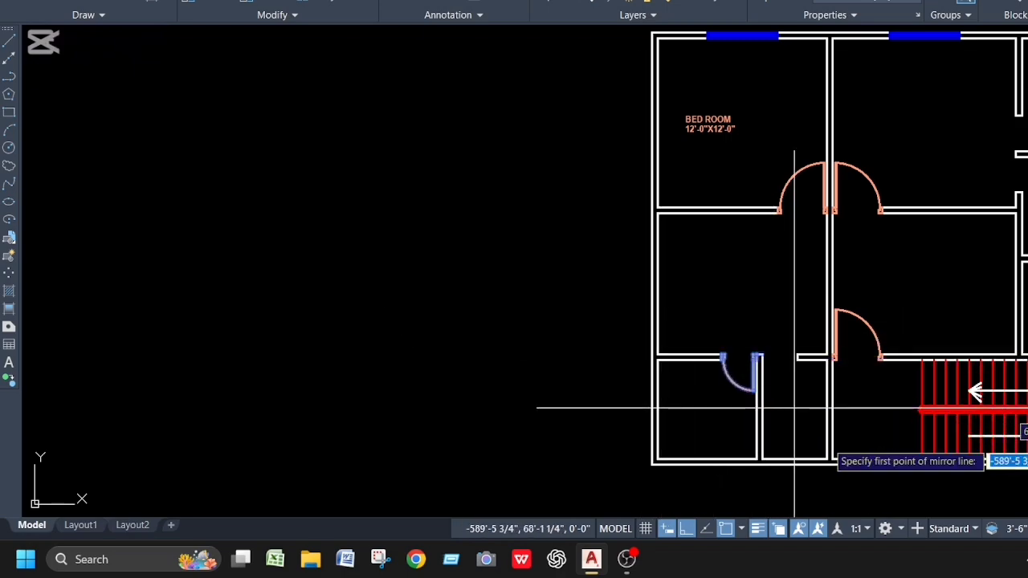
{"action": "scroll", "coordinate": [863, 442], "scroll_direction": "down", "scroll_amount": 2}
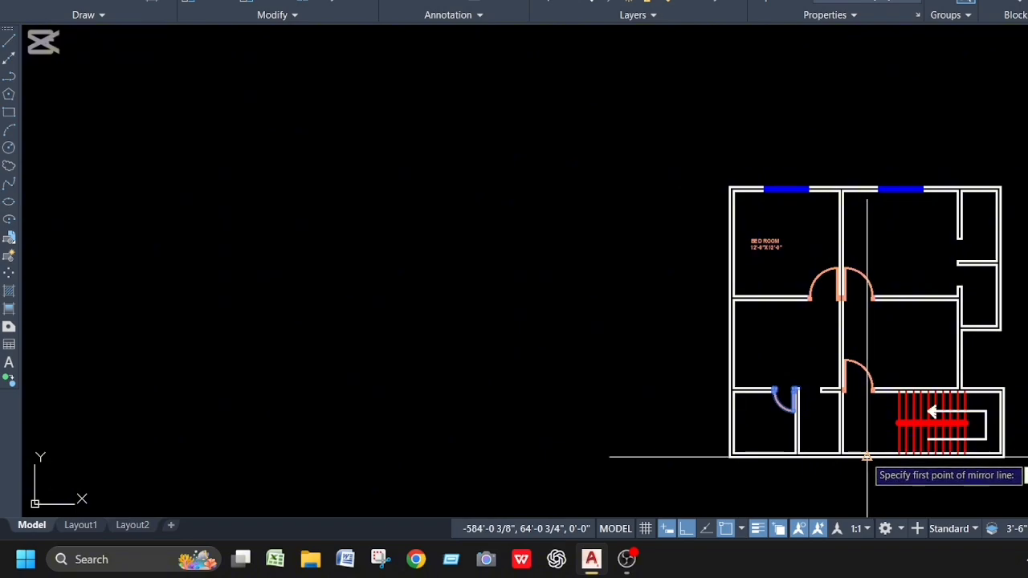
{"action": "left_click", "coordinate": [867, 457]}
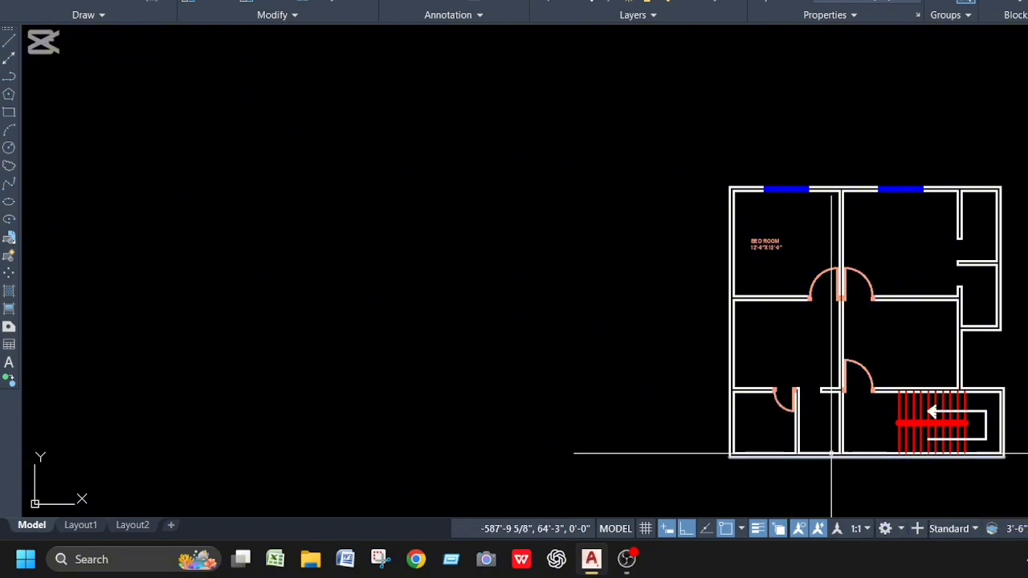
Step: Mirror the loose door outside the plan about a vertical line through its hinge jamb's outer upper corner, erasing the source
{"action": "scroll", "coordinate": [824, 369], "scroll_direction": "down", "scroll_amount": 2}
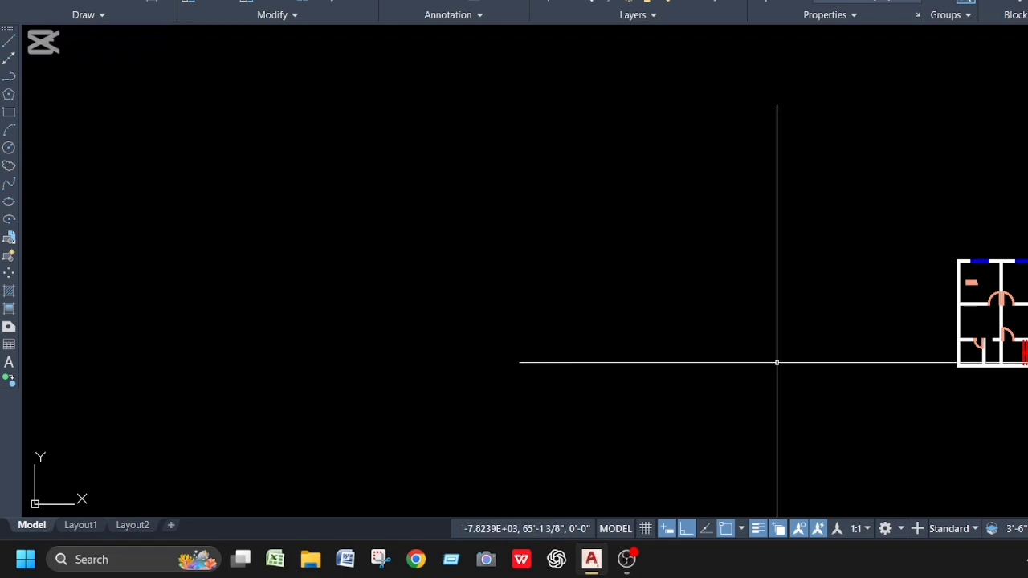
{"action": "scroll", "coordinate": [734, 377], "scroll_direction": "down", "scroll_amount": 3}
{"action": "scroll", "coordinate": [882, 361], "scroll_direction": "up", "scroll_amount": 1}
{"action": "scroll", "coordinate": [882, 360], "scroll_direction": "up", "scroll_amount": 5}
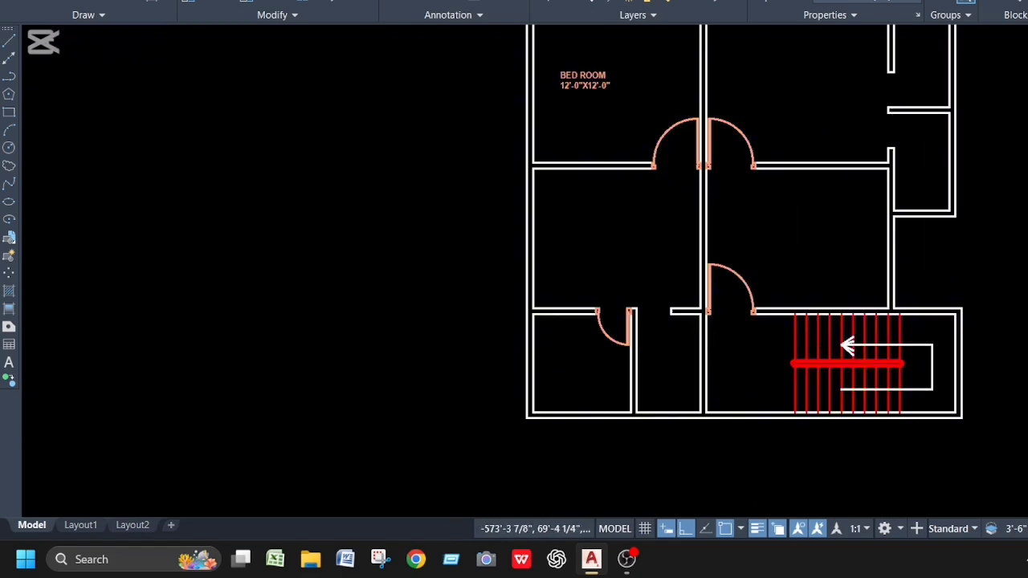
{"action": "scroll", "coordinate": [893, 343], "scroll_direction": "down", "scroll_amount": 2}
{"action": "scroll", "coordinate": [1025, 212], "scroll_direction": "up", "scroll_amount": 4}
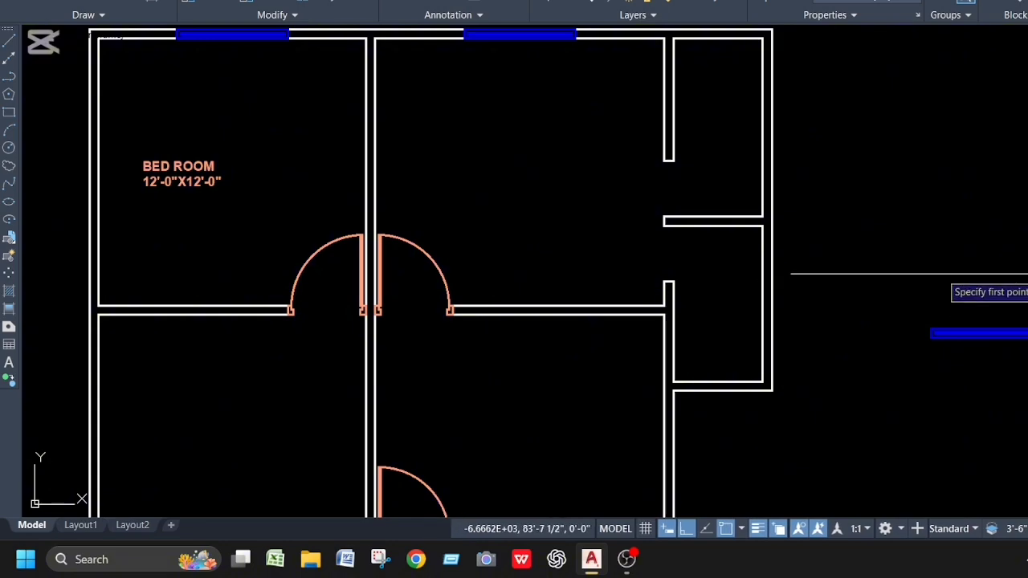
{"action": "scroll", "coordinate": [916, 294], "scroll_direction": "down", "scroll_amount": 4}
{"action": "scroll", "coordinate": [1004, 249], "scroll_direction": "up", "scroll_amount": 4}
{"action": "scroll", "coordinate": [1015, 239], "scroll_direction": "up", "scroll_amount": 4}
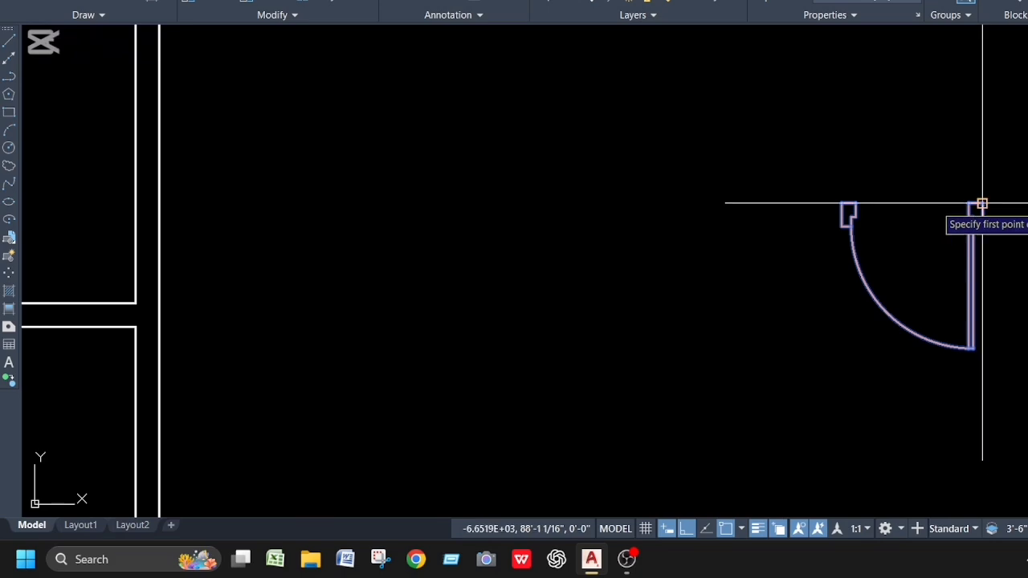
{"action": "left_click", "coordinate": [981, 204]}
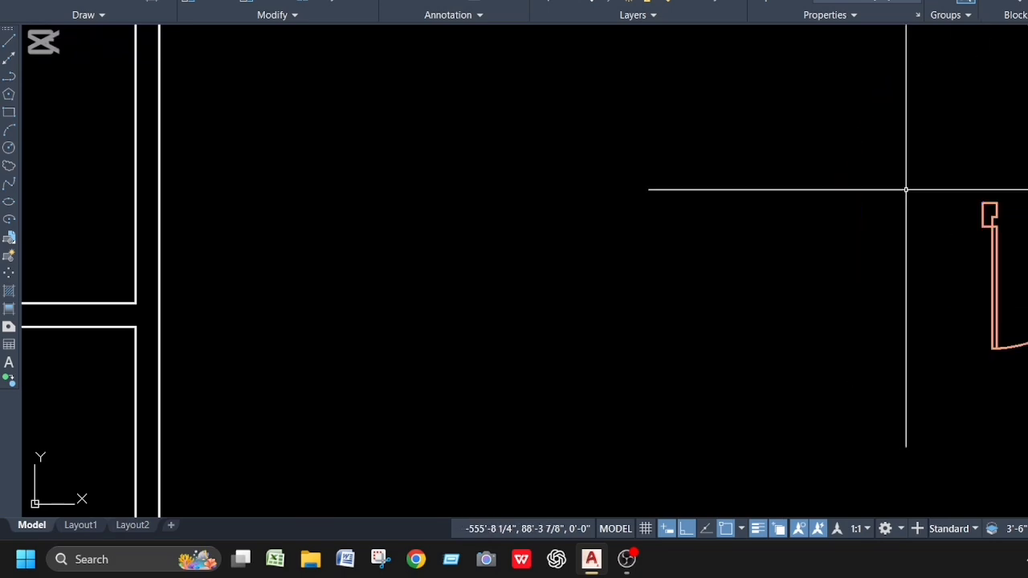
Step: Copy the mirrored door by its hinge jamb's outer upper corner into the opening on the other side of the lower-left rooms' partition wall
{"action": "left_click", "coordinate": [827, 90]}
{"action": "left_click", "coordinate": [1027, 392]}
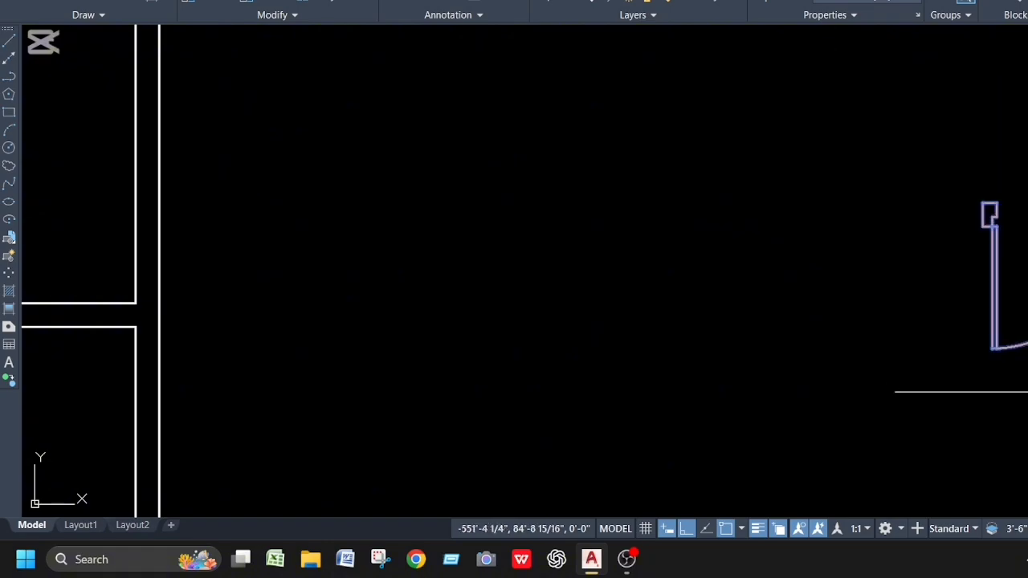
{"action": "type", "text": "co"}
{"action": "key", "text": "Return"}
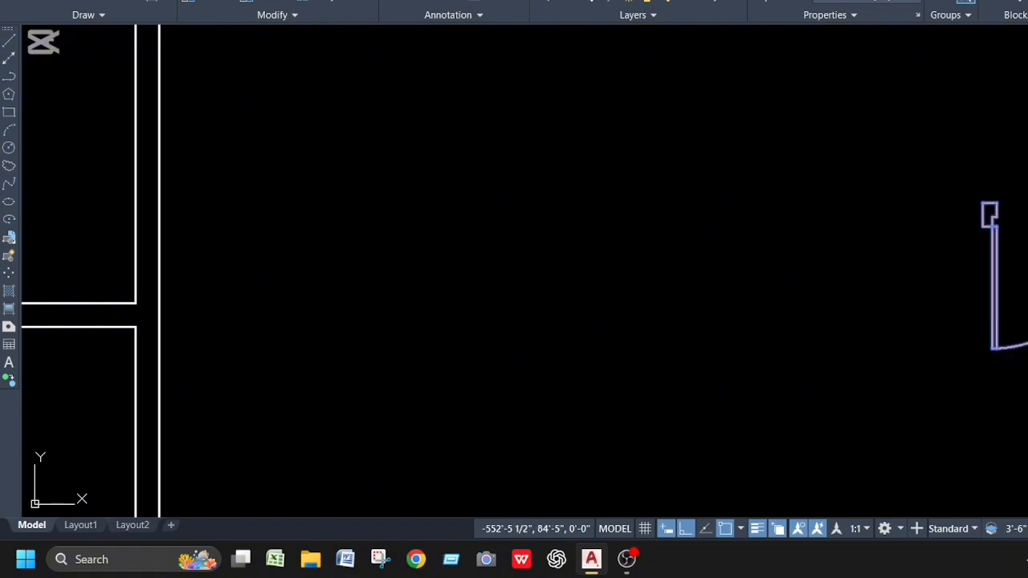
{"action": "scroll", "coordinate": [883, 357], "scroll_direction": "down", "scroll_amount": 5}
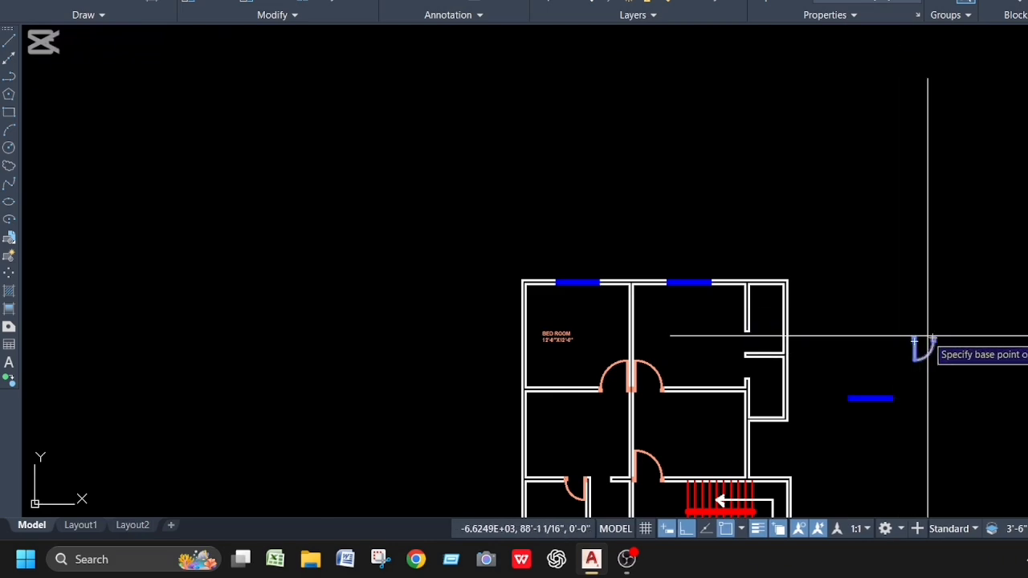
{"action": "scroll", "coordinate": [923, 338], "scroll_direction": "up", "scroll_amount": 5}
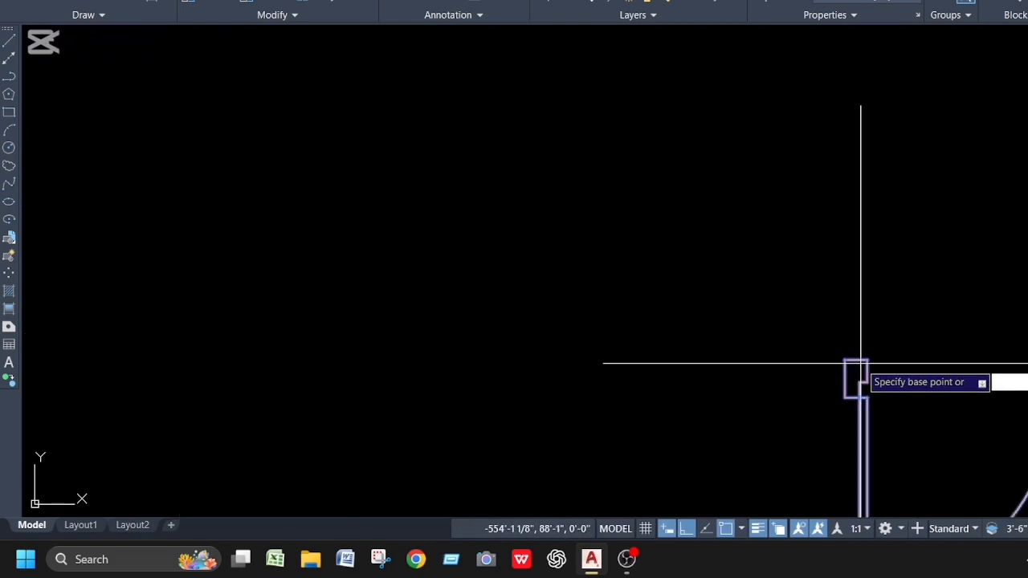
{"action": "left_click", "coordinate": [844, 361]}
{"action": "scroll", "coordinate": [749, 321], "scroll_direction": "down", "scroll_amount": 5}
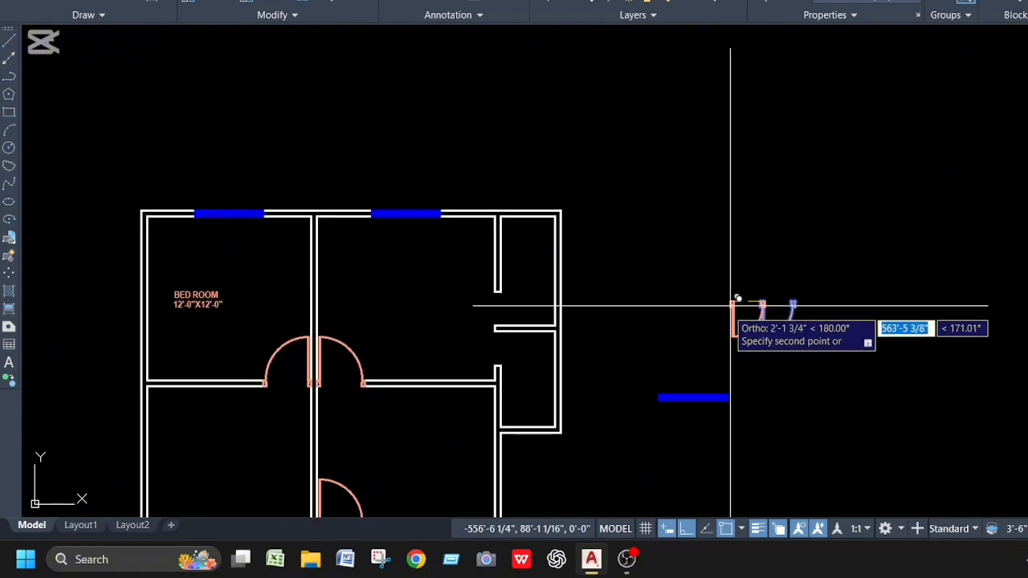
{"action": "scroll", "coordinate": [729, 305], "scroll_direction": "down", "scroll_amount": 8}
{"action": "scroll", "coordinate": [725, 353], "scroll_direction": "up", "scroll_amount": 2}
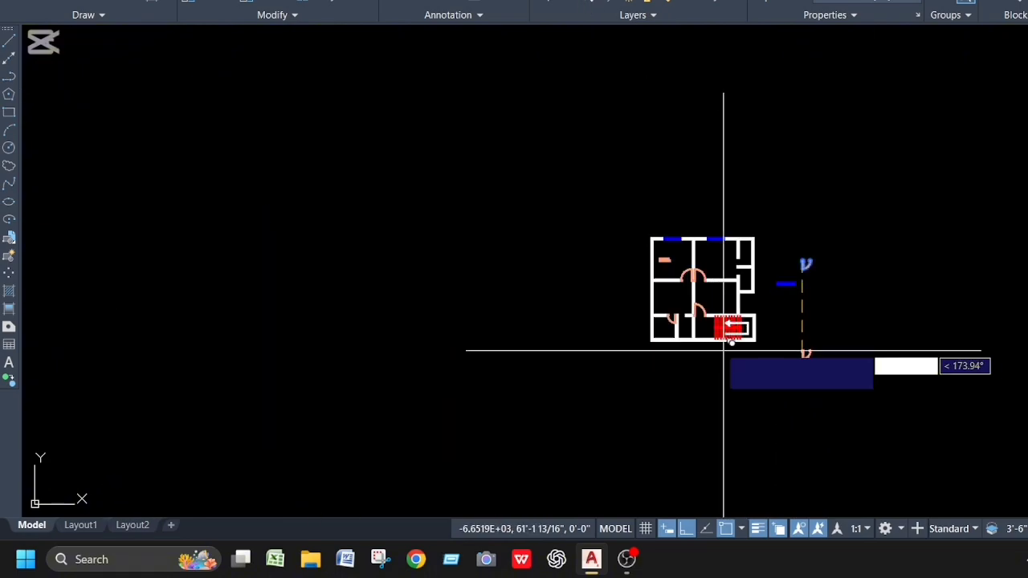
{"action": "scroll", "coordinate": [705, 329], "scroll_direction": "up", "scroll_amount": 4}
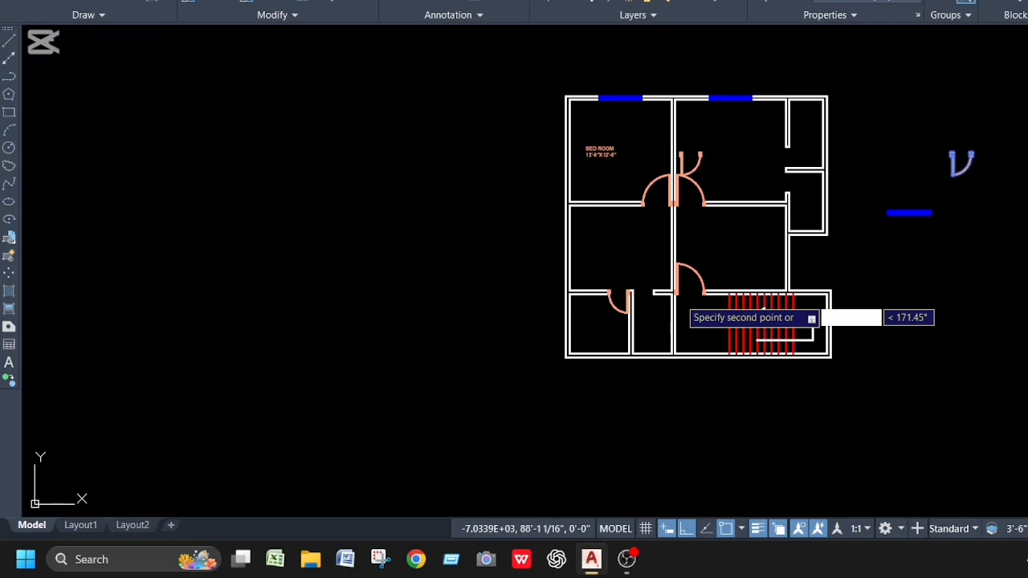
{"action": "scroll", "coordinate": [679, 299], "scroll_direction": "up", "scroll_amount": 4}
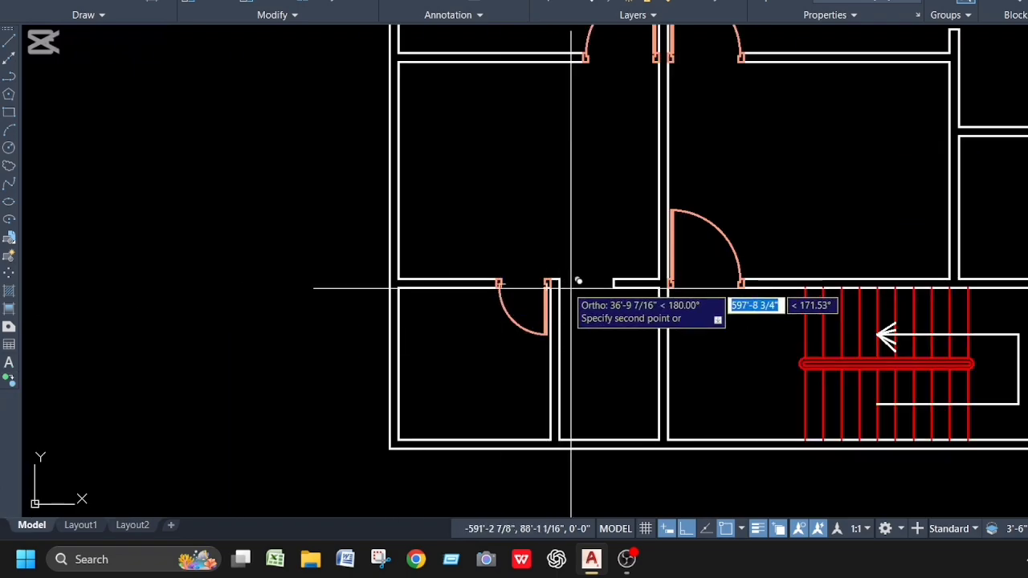
{"action": "scroll", "coordinate": [571, 288], "scroll_direction": "up", "scroll_amount": 4}
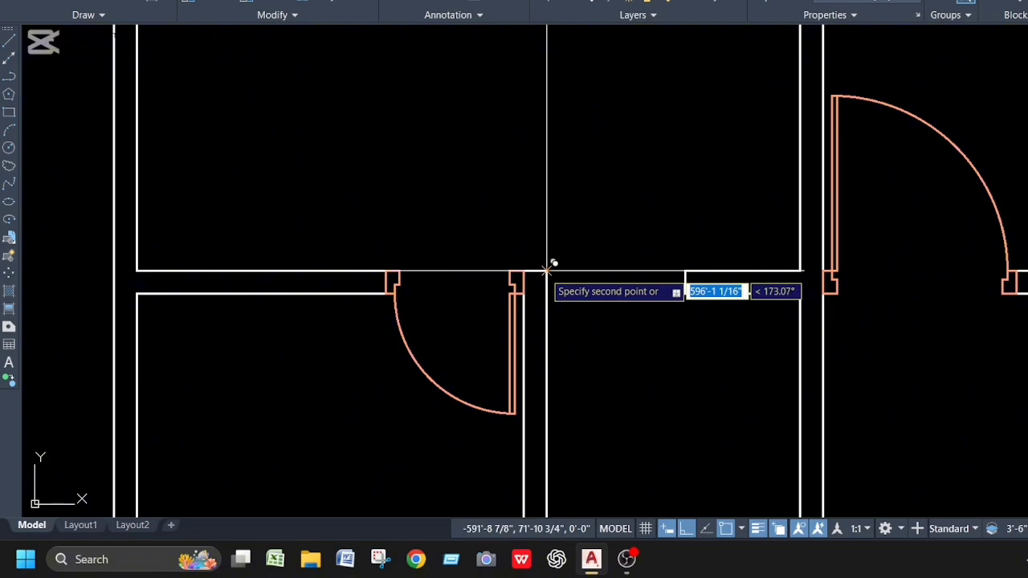
{"action": "scroll", "coordinate": [543, 271], "scroll_direction": "down", "scroll_amount": 5}
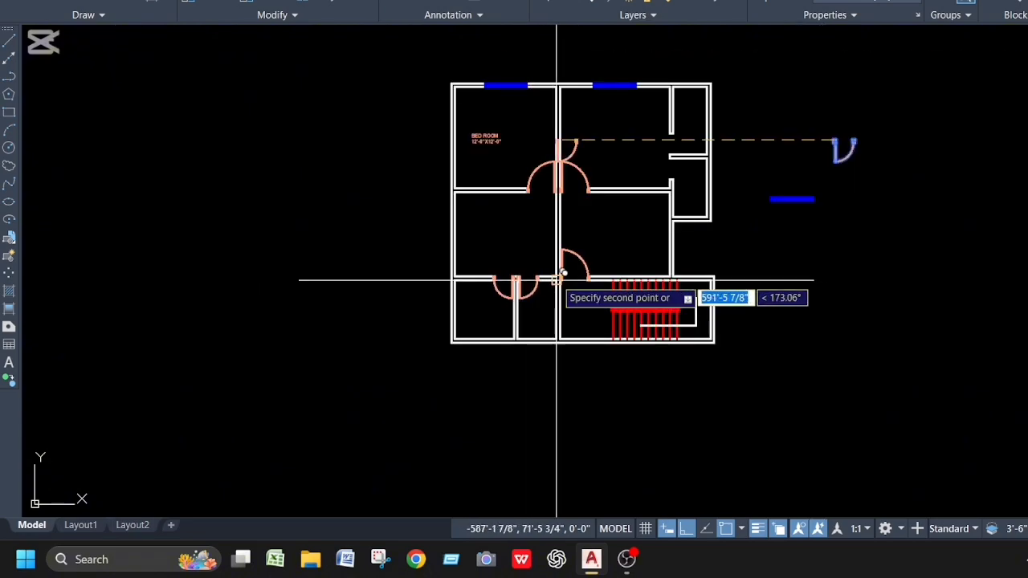
{"action": "key", "text": "Escape"}
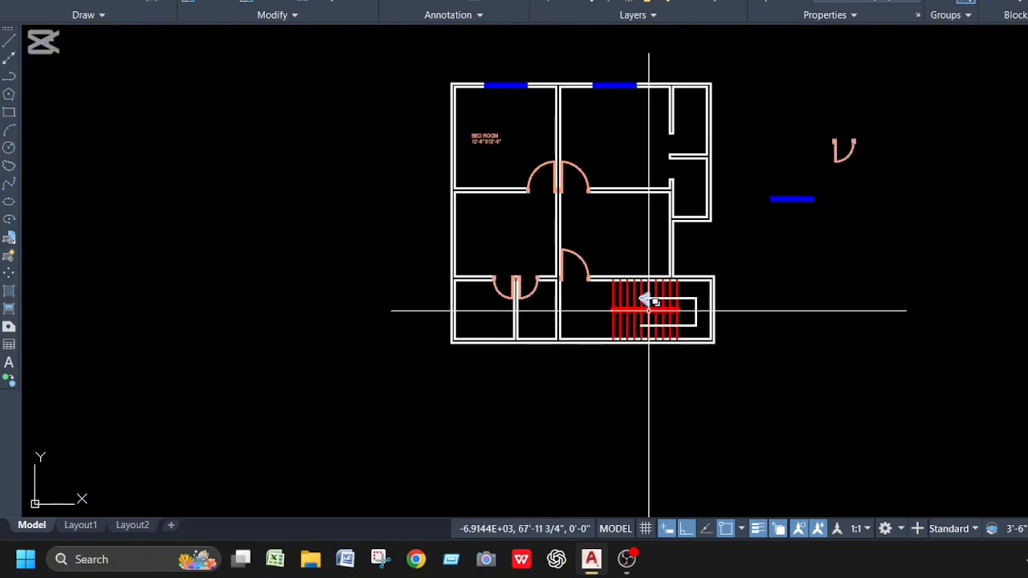
Step: Rotate the loose door outside the plan 90° counterclockwise about its hinge jamb's outer upper corner, so its leaf lies horizontal
{"action": "left_click", "coordinate": [808, 104]}
{"action": "left_click", "coordinate": [912, 181]}
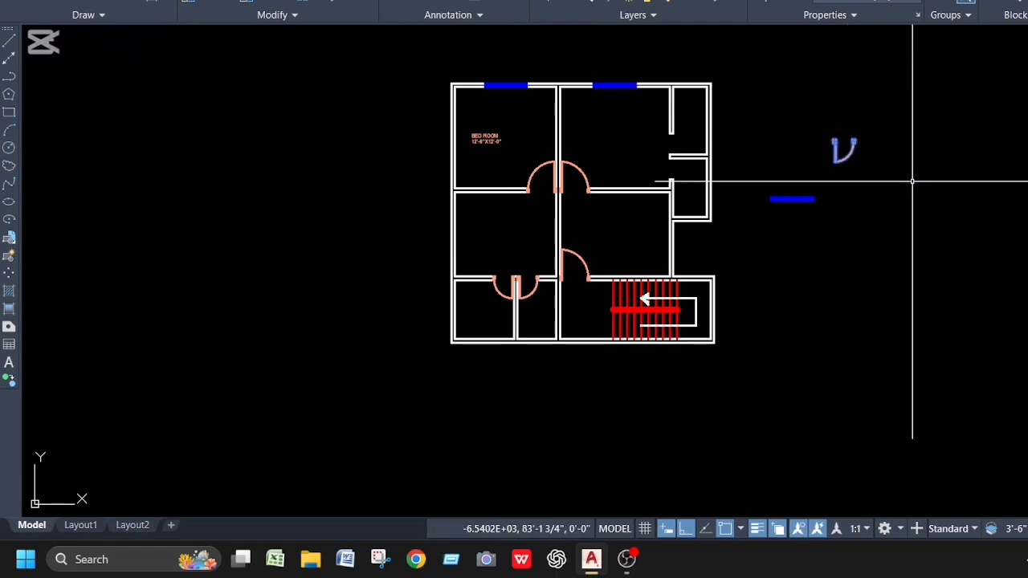
{"action": "type", "text": "ro"}
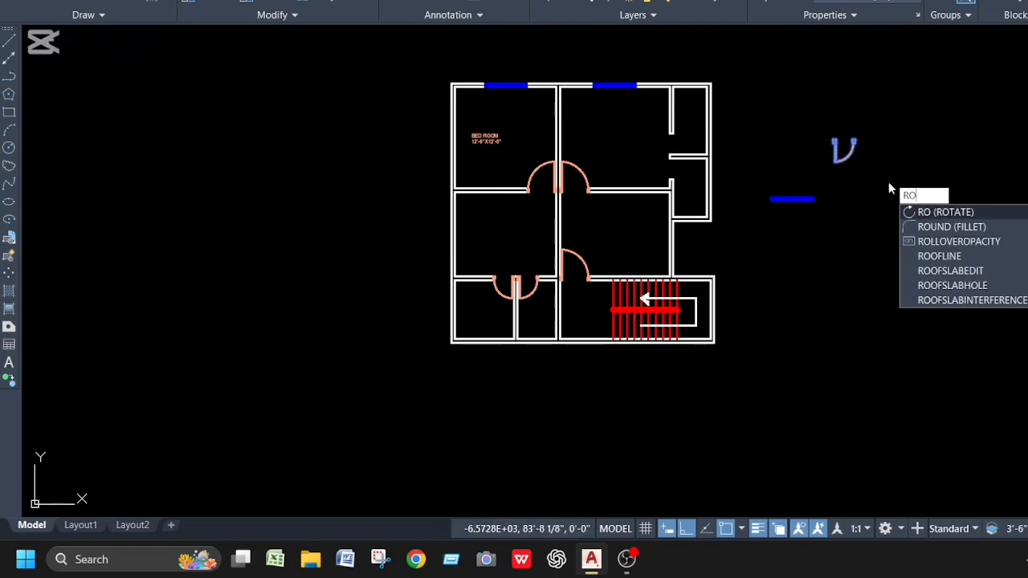
{"action": "key", "text": "Return"}
{"action": "scroll", "coordinate": [838, 147], "scroll_direction": "up", "scroll_amount": 6}
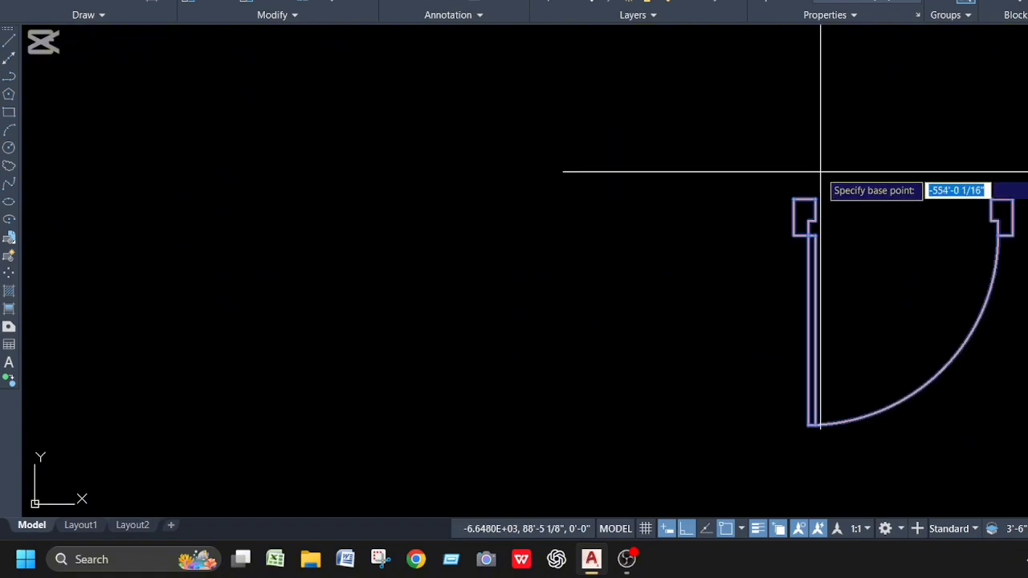
{"action": "left_click", "coordinate": [792, 199]}
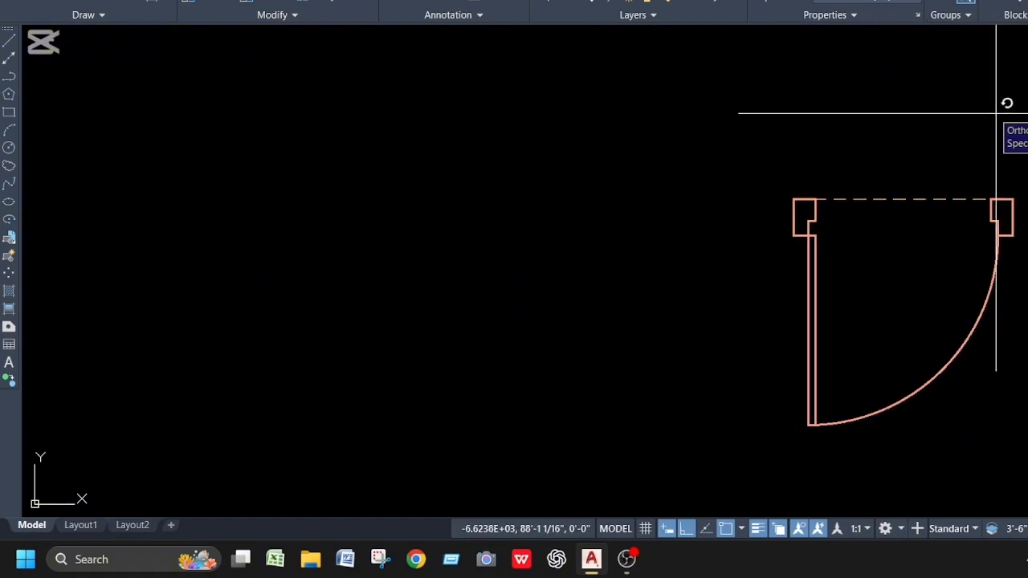
{"action": "left_click", "coordinate": [837, 48]}
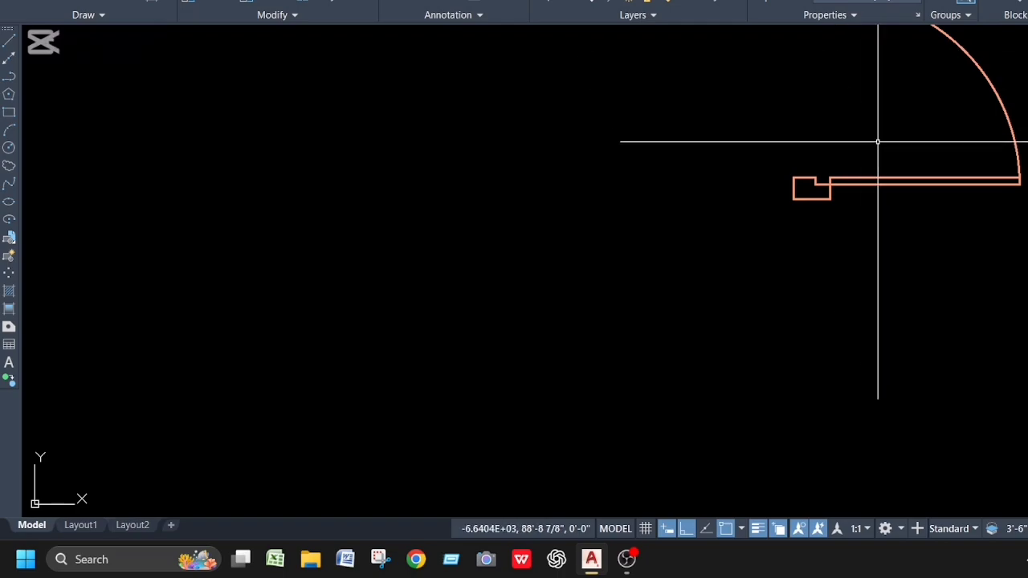
Step: Copy the rotated door by its hinge jamb's outer lower corner into the upper-right small room's opening, against the top of the partition wall
{"action": "scroll", "coordinate": [878, 141], "scroll_direction": "down", "scroll_amount": 5}
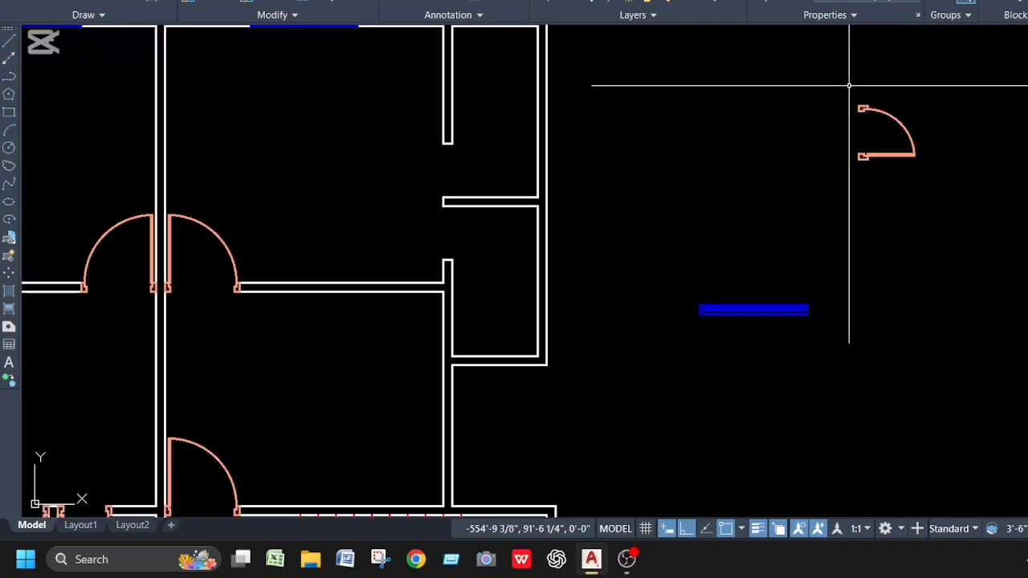
{"action": "left_click", "coordinate": [848, 85]}
{"action": "left_click", "coordinate": [940, 186]}
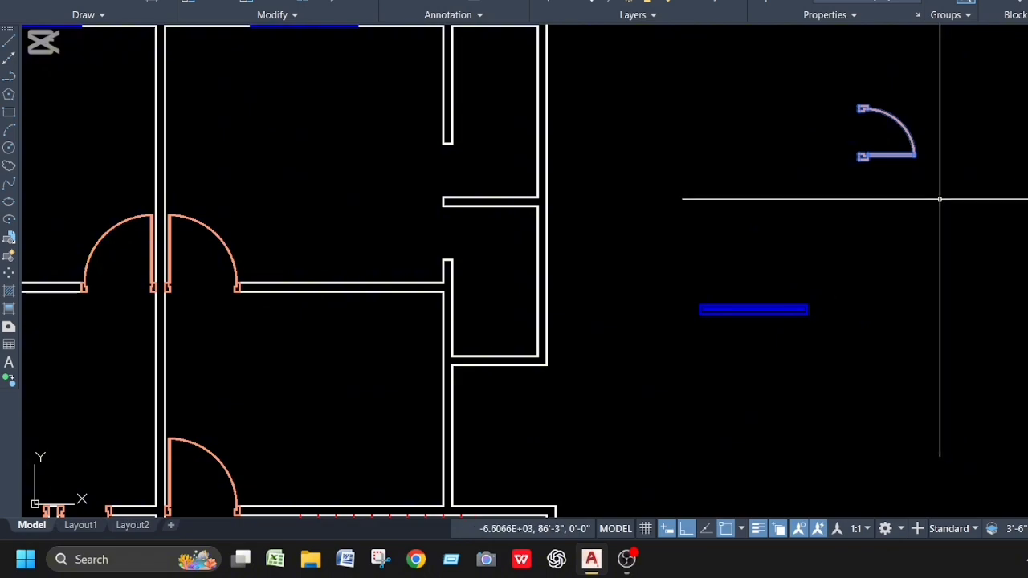
{"action": "type", "text": "cp"}
{"action": "key", "text": "Return"}
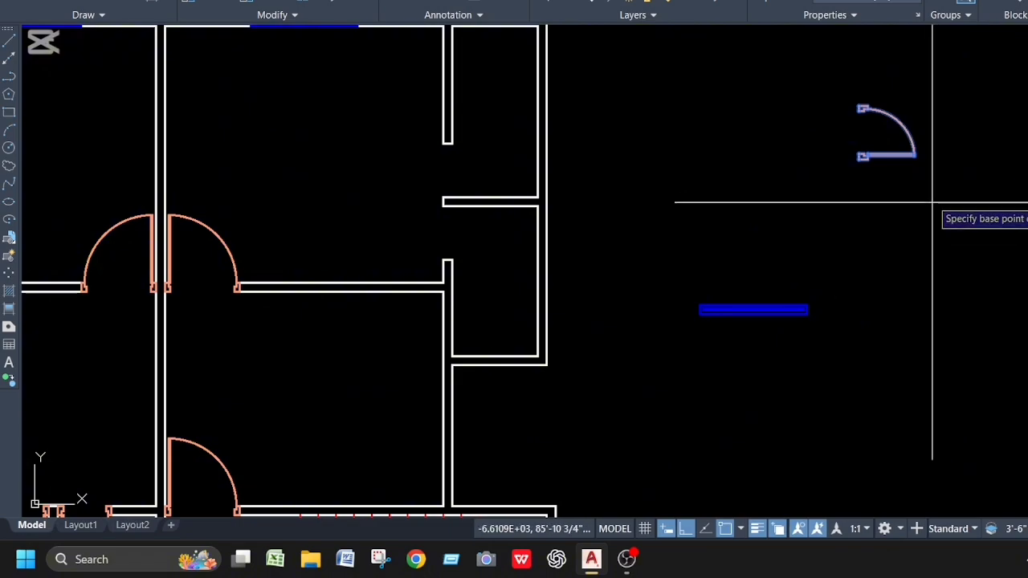
{"action": "scroll", "coordinate": [855, 150], "scroll_direction": "up", "scroll_amount": 4}
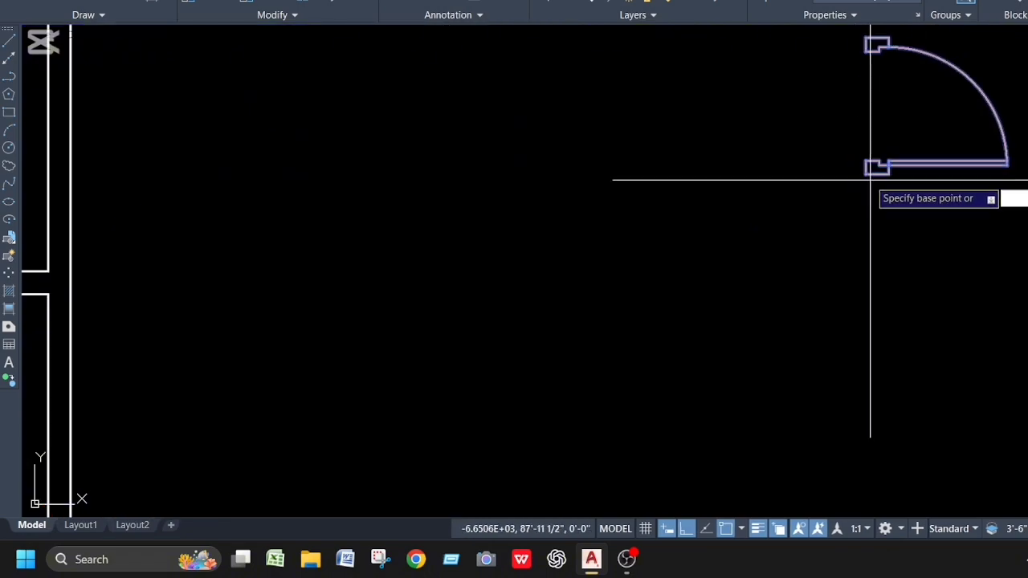
{"action": "left_click", "coordinate": [865, 171]}
{"action": "scroll", "coordinate": [734, 222], "scroll_direction": "down", "scroll_amount": 5}
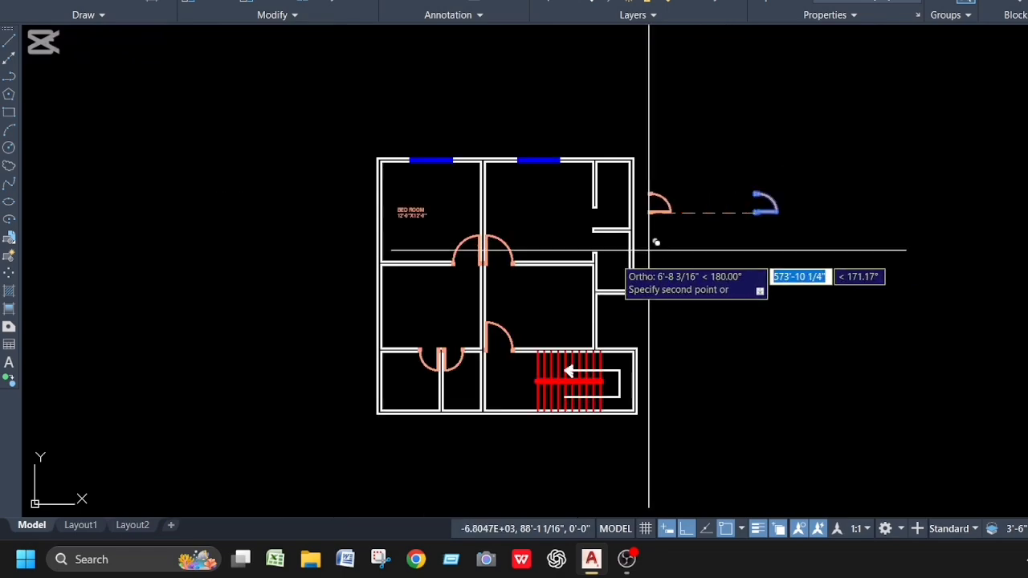
{"action": "scroll", "coordinate": [598, 206], "scroll_direction": "up", "scroll_amount": 4}
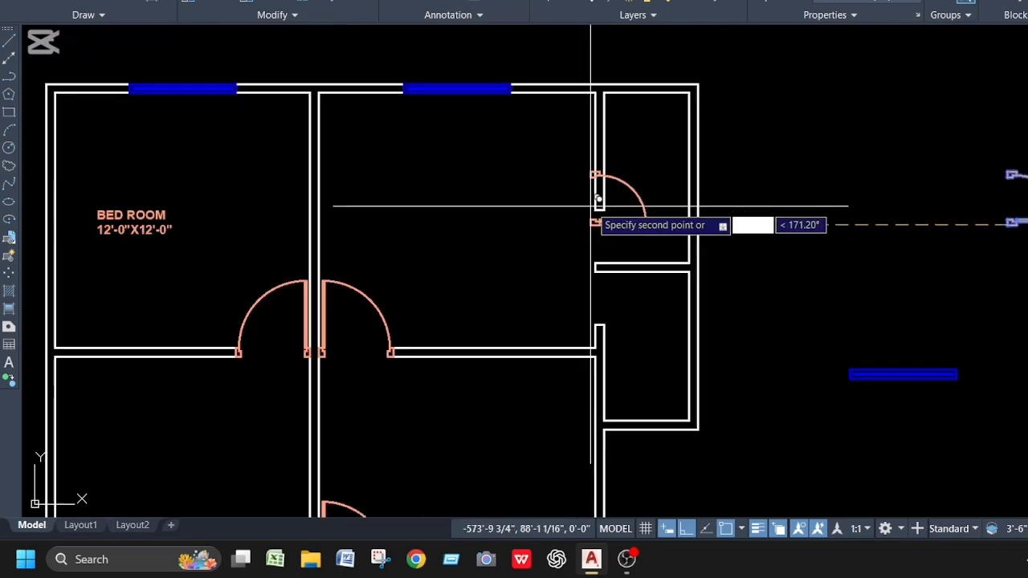
{"action": "scroll", "coordinate": [598, 201], "scroll_direction": "up", "scroll_amount": 2}
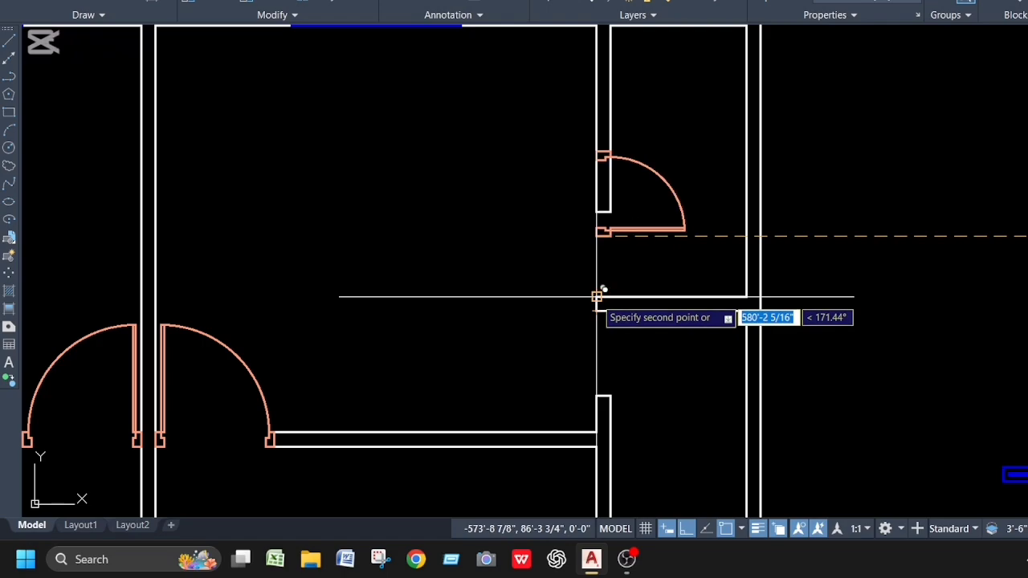
{"action": "left_click", "coordinate": [596, 297]}
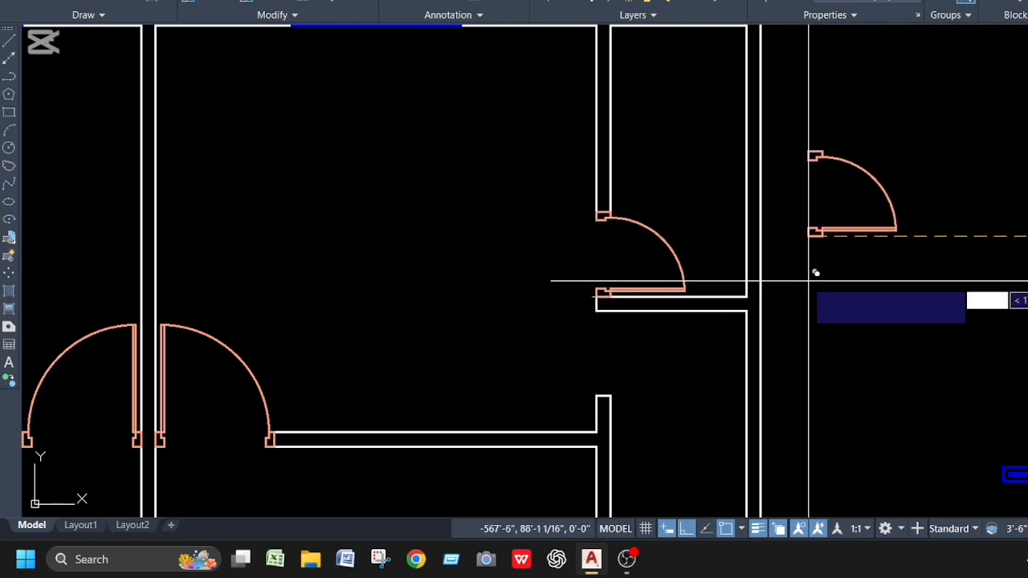
{"action": "scroll", "coordinate": [798, 278], "scroll_direction": "down", "scroll_amount": 4}
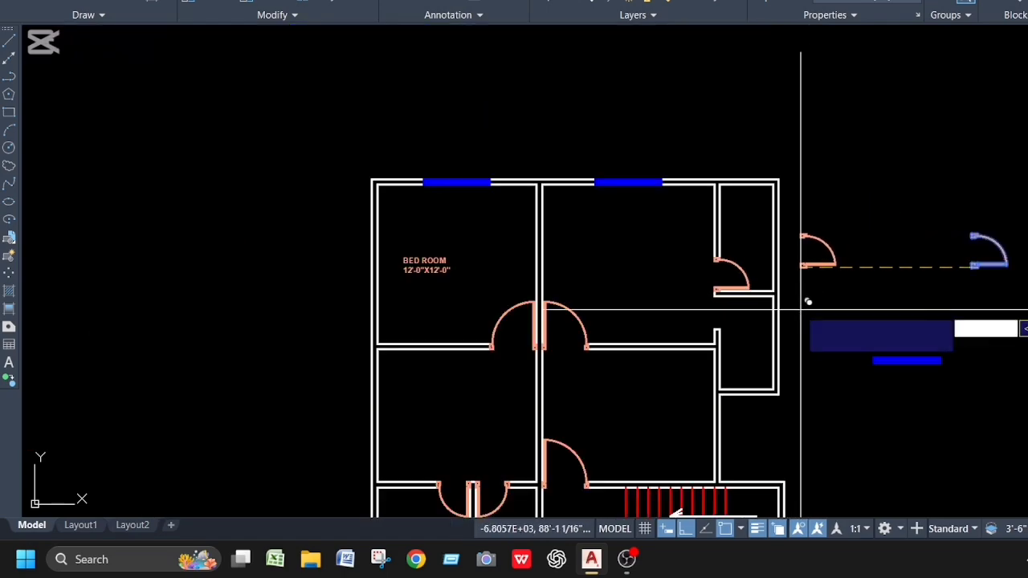
{"action": "key", "text": "Escape"}
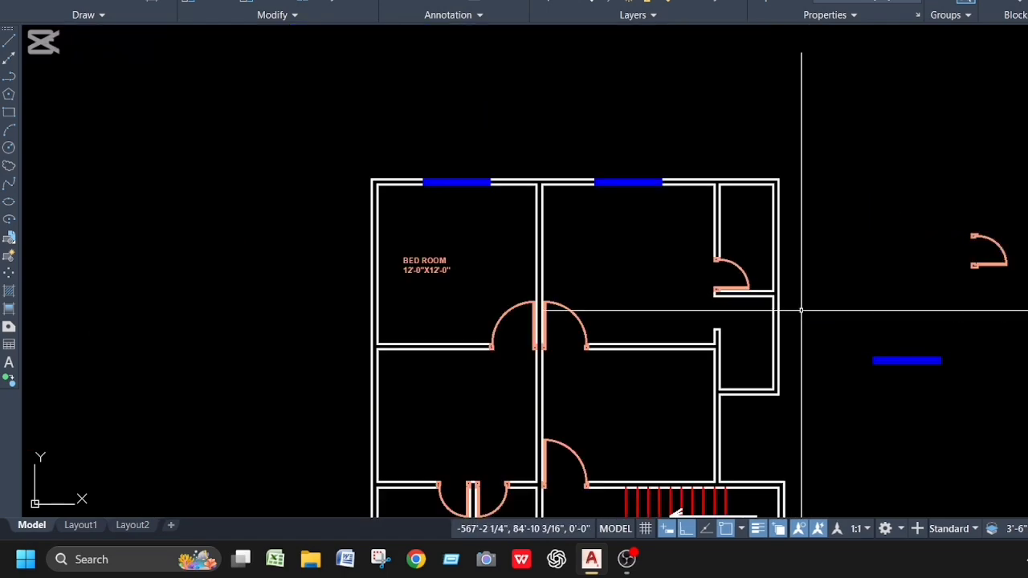
Step: Mirror the loose door about a horizontal line through its hinge jamb's outer lower corner, erasing the source
{"action": "left_click", "coordinate": [921, 187]}
{"action": "left_click", "coordinate": [1026, 325]}
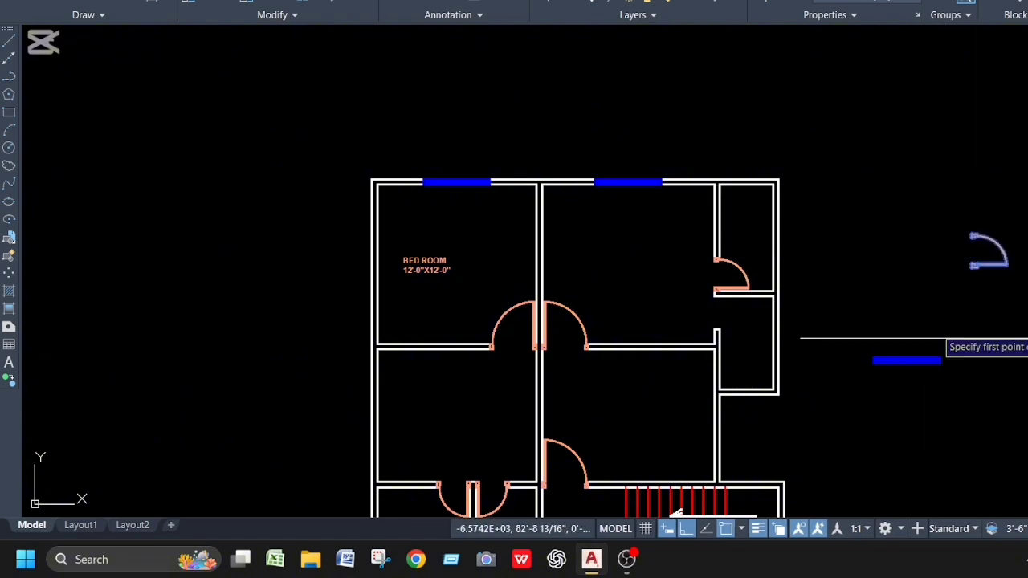
{"action": "scroll", "coordinate": [991, 282], "scroll_direction": "up", "scroll_amount": 5}
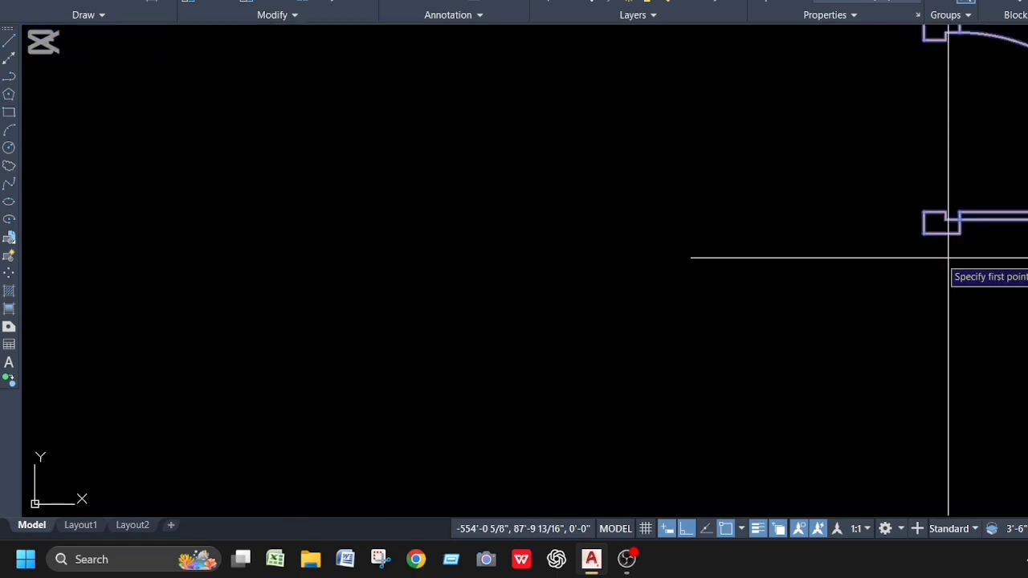
{"action": "left_click", "coordinate": [923, 234]}
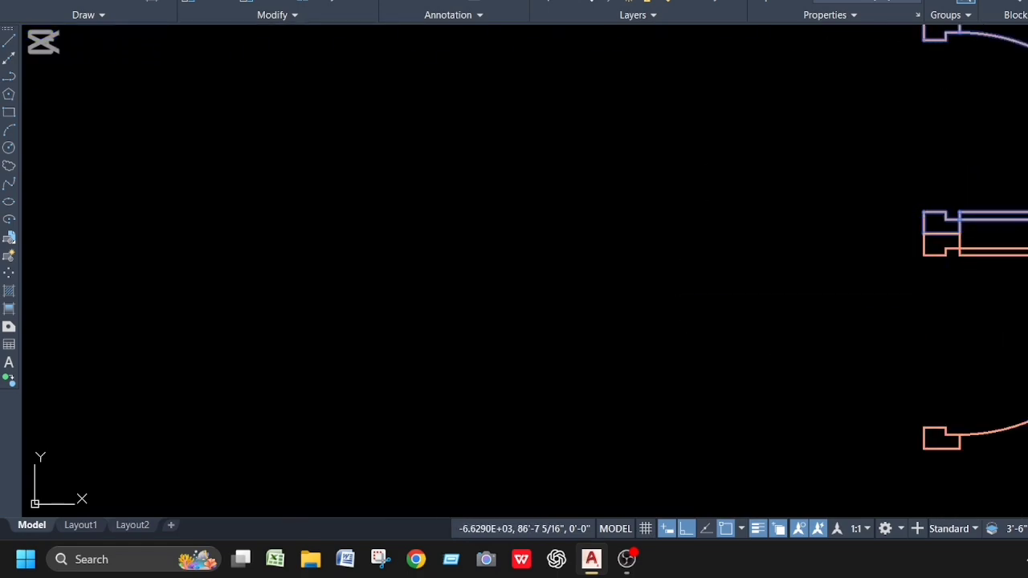
Step: Copy the mirrored door by its hinge jamb's outer upper corner into the opening of the small room below the upper-right partition wall
{"action": "scroll", "coordinate": [998, 296], "scroll_direction": "down", "scroll_amount": 4}
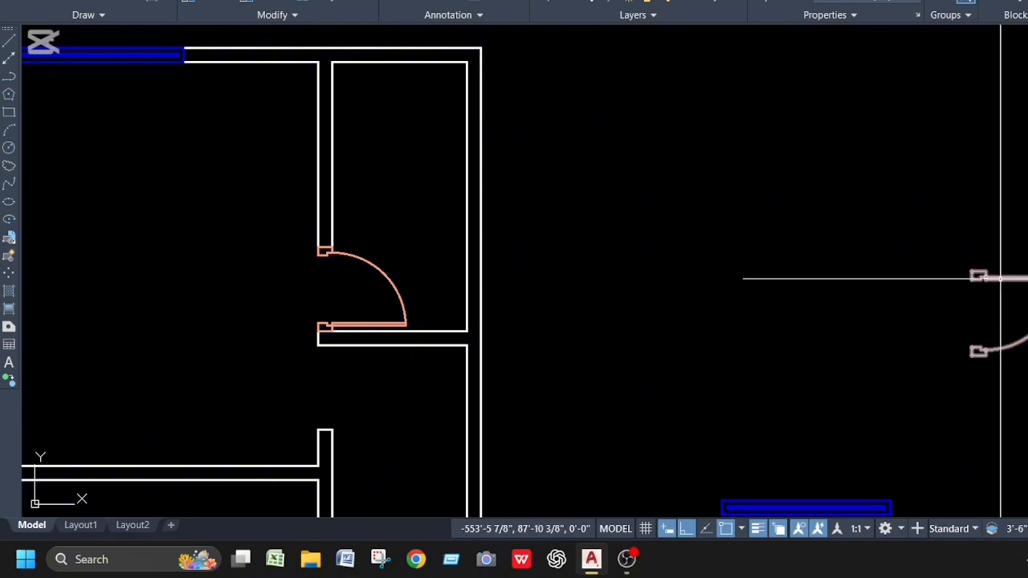
{"action": "left_click", "coordinate": [937, 220]}
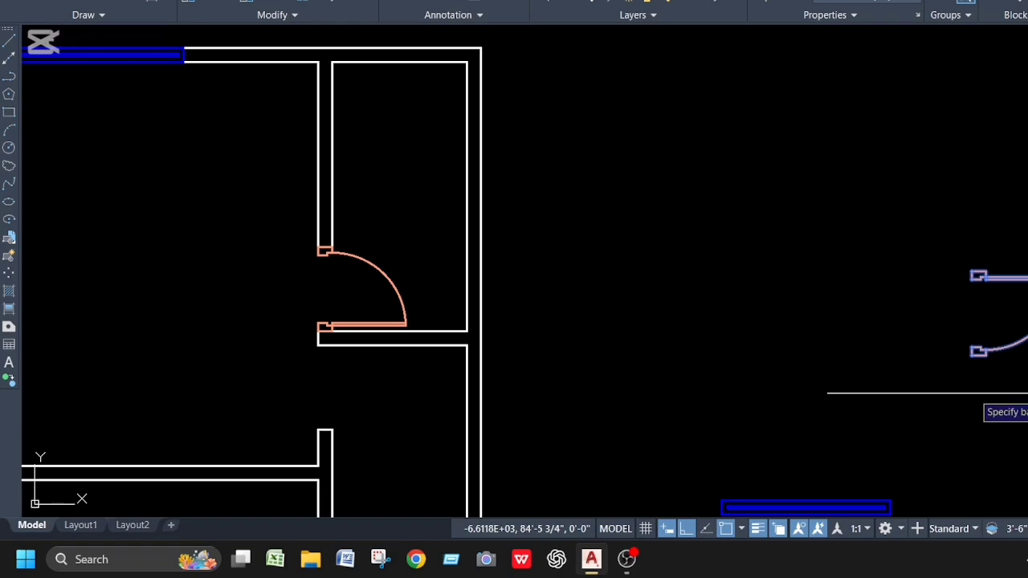
{"action": "left_click", "coordinate": [971, 273]}
{"action": "scroll", "coordinate": [654, 287], "scroll_direction": "down", "scroll_amount": 4}
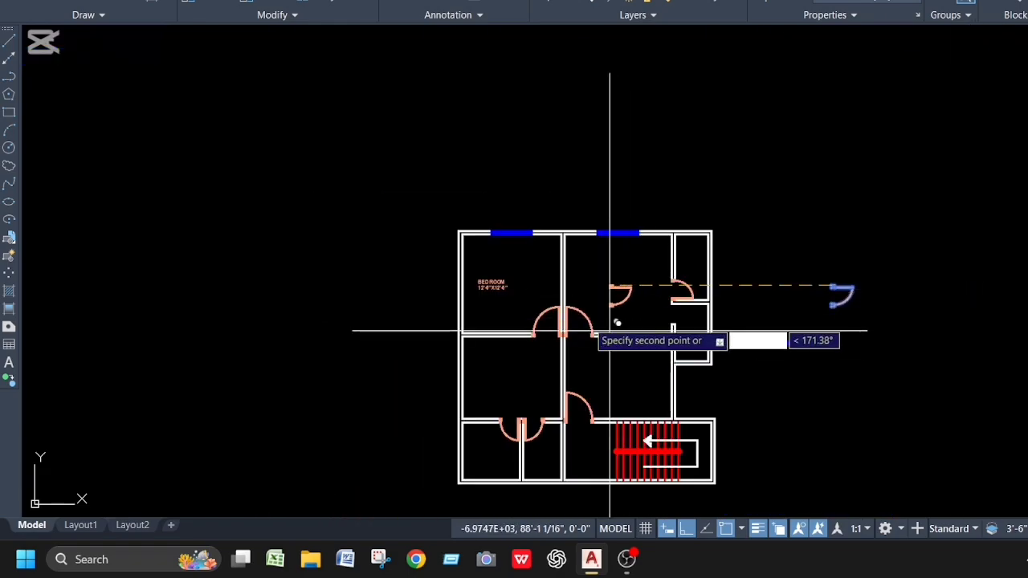
{"action": "scroll", "coordinate": [610, 330], "scroll_direction": "up", "scroll_amount": 2}
{"action": "scroll", "coordinate": [743, 323], "scroll_direction": "up", "scroll_amount": 4}
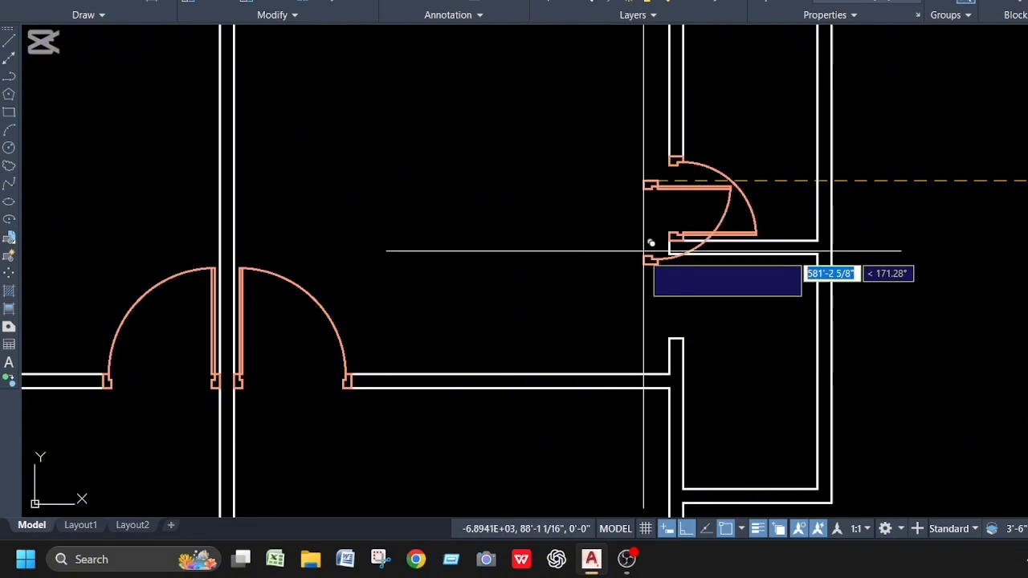
{"action": "scroll", "coordinate": [674, 253], "scroll_direction": "up", "scroll_amount": 5}
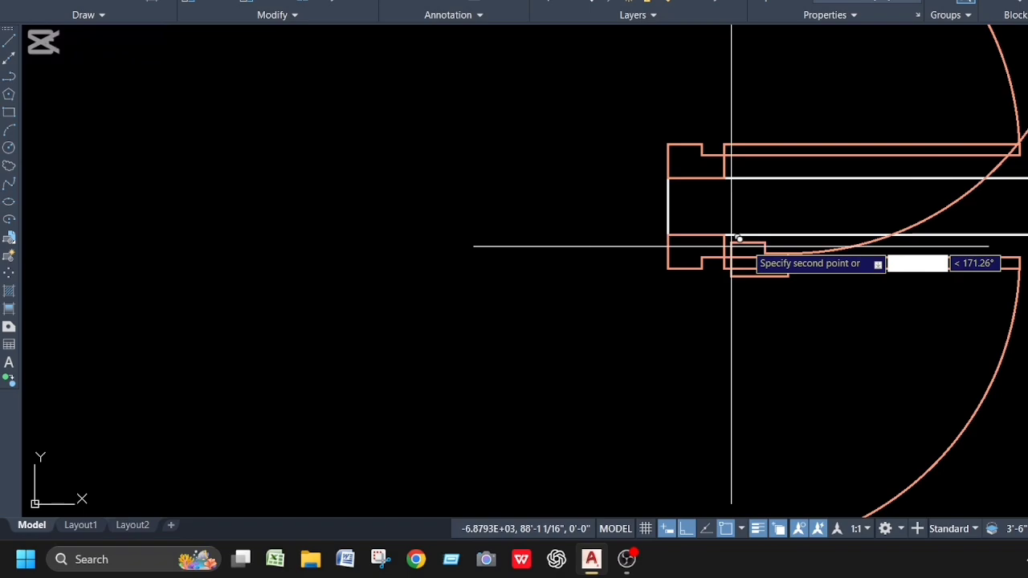
{"action": "scroll", "coordinate": [730, 246], "scroll_direction": "down", "scroll_amount": 5}
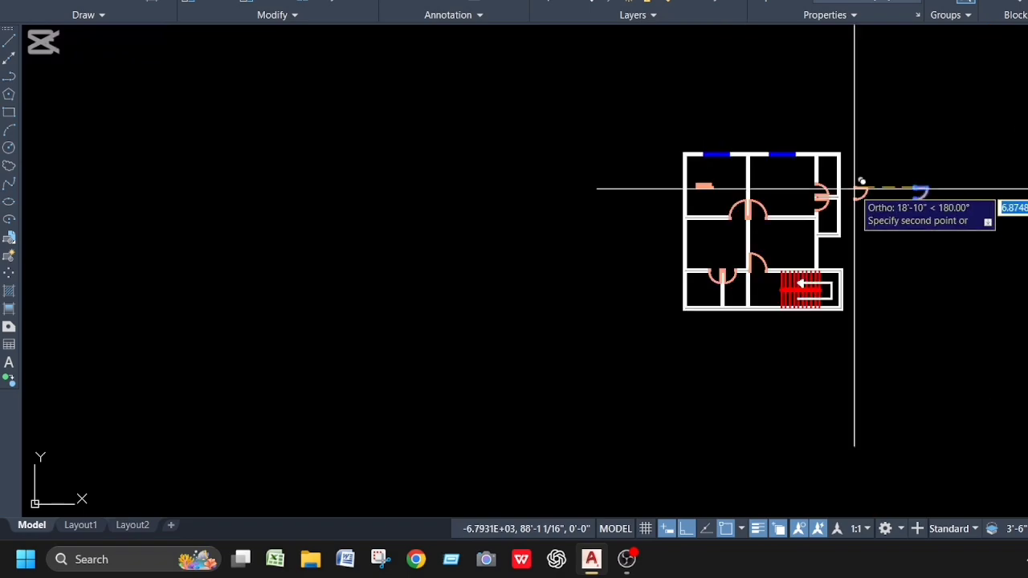
Step: End the door copying and delete the leftover loose door outside the plan
{"action": "left_click", "coordinate": [854, 189]}
{"action": "scroll", "coordinate": [796, 223], "scroll_direction": "up", "scroll_amount": 4}
{"action": "scroll", "coordinate": [800, 228], "scroll_direction": "down", "scroll_amount": 2}
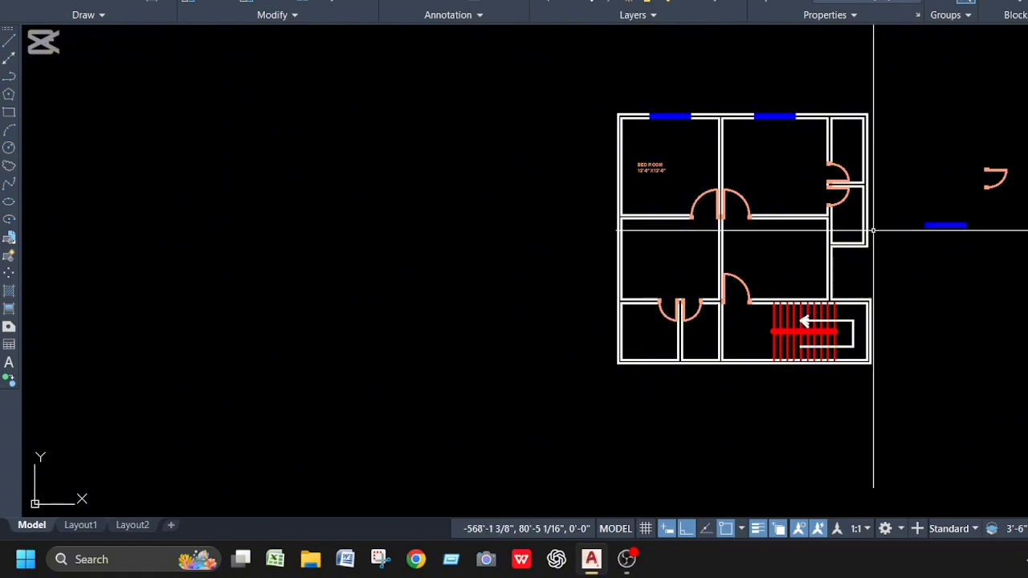
{"action": "left_click", "coordinate": [954, 143]}
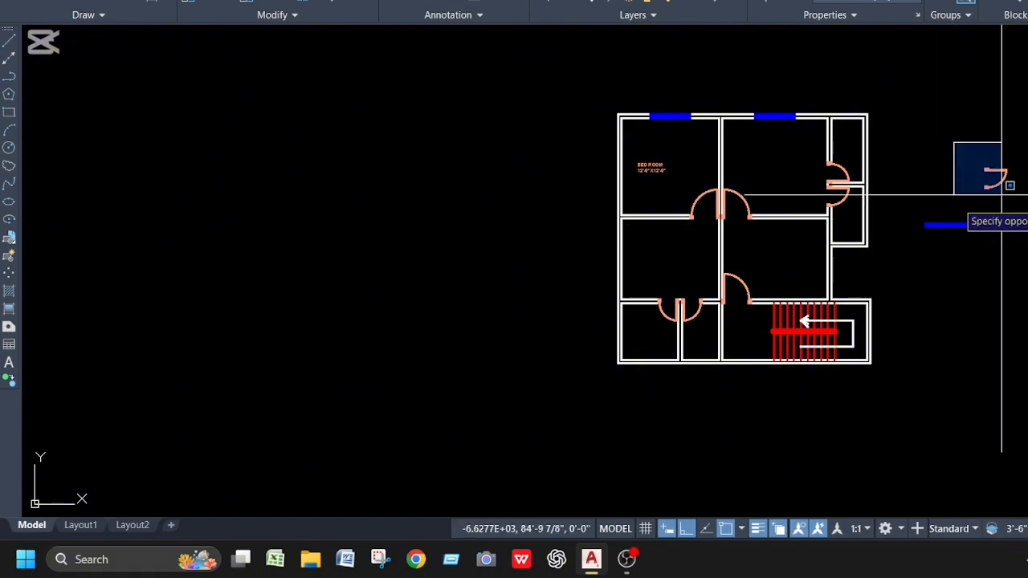
{"action": "left_click", "coordinate": [1016, 203]}
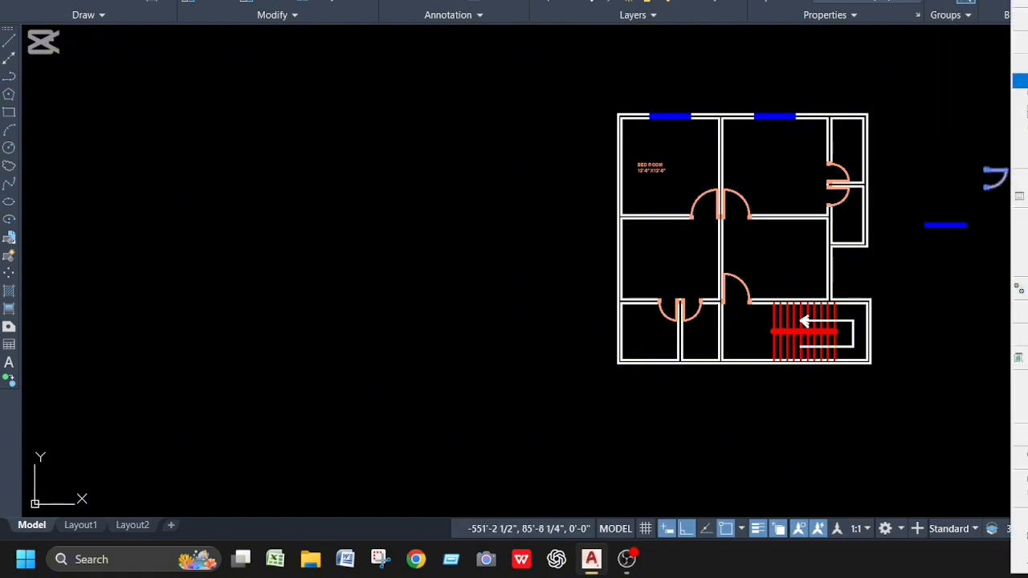
{"action": "key", "text": "Delete"}
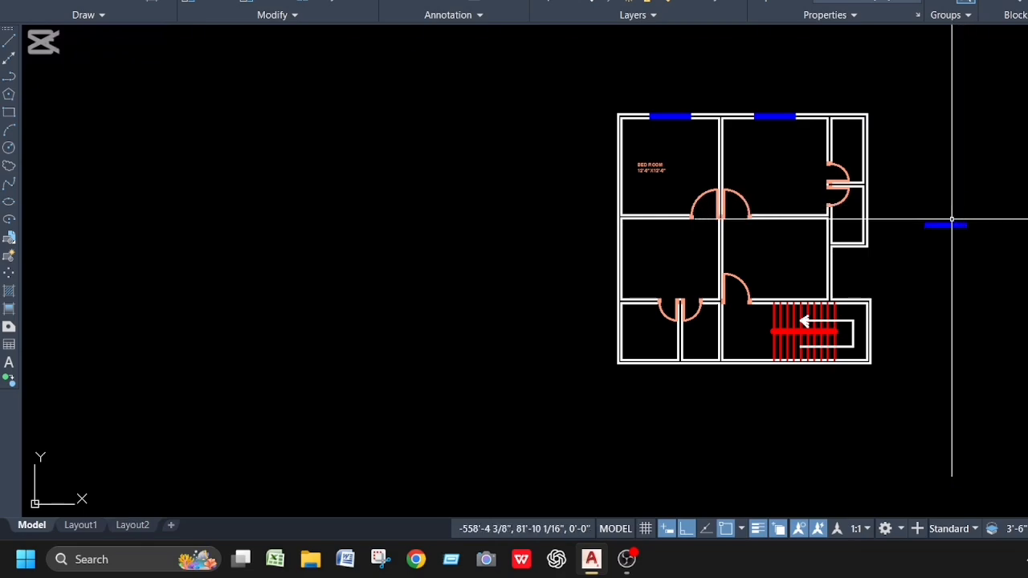
Step: Copy the loose window by the midpoint of its upper edge into the lower-left room's bottom wall, centred on the inner wall face
{"action": "left_click", "coordinate": [908, 179]}
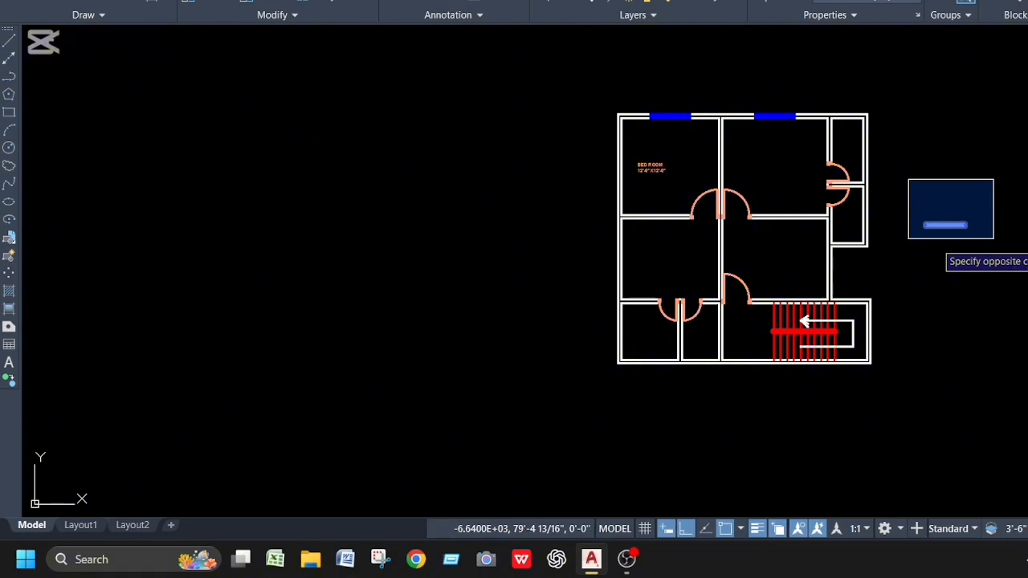
{"action": "left_click", "coordinate": [1021, 250]}
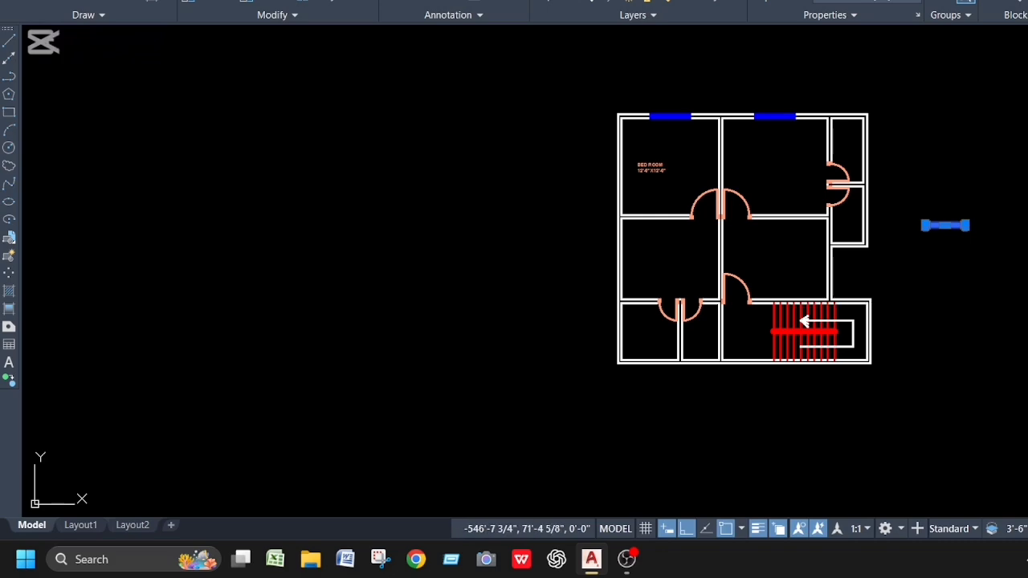
{"action": "type", "text": "co"}
{"action": "scroll", "coordinate": [961, 225], "scroll_direction": "up", "scroll_amount": 4}
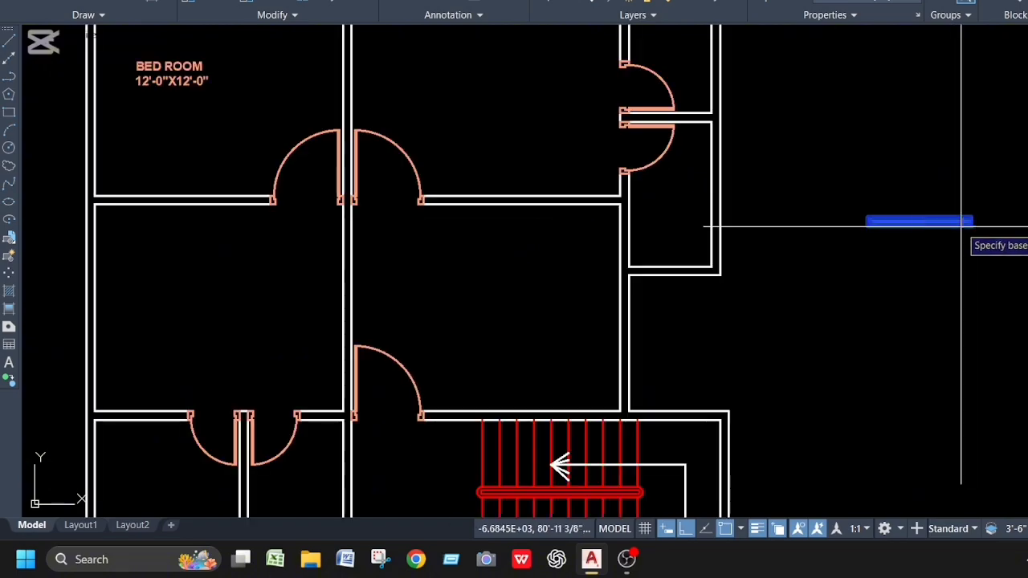
{"action": "scroll", "coordinate": [961, 225], "scroll_direction": "down", "scroll_amount": 2}
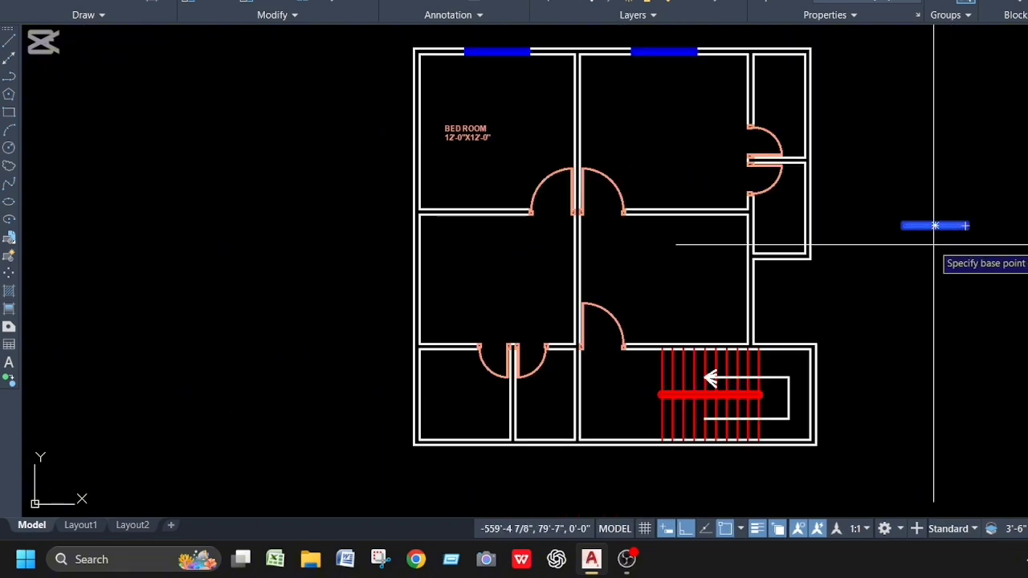
{"action": "scroll", "coordinate": [931, 223], "scroll_direction": "up", "scroll_amount": 4}
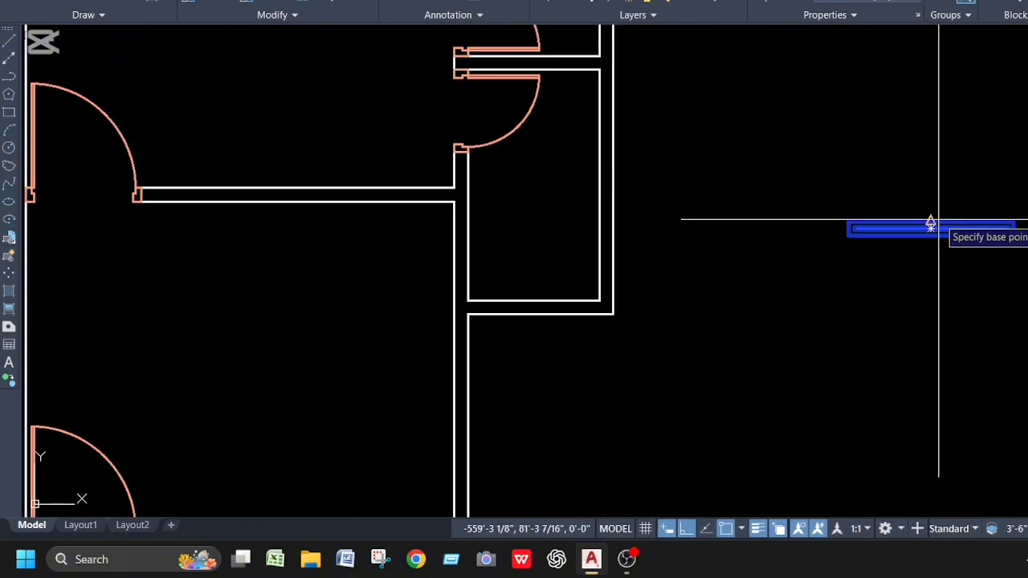
{"action": "left_click", "coordinate": [930, 223]}
{"action": "scroll", "coordinate": [888, 245], "scroll_direction": "down", "scroll_amount": 5}
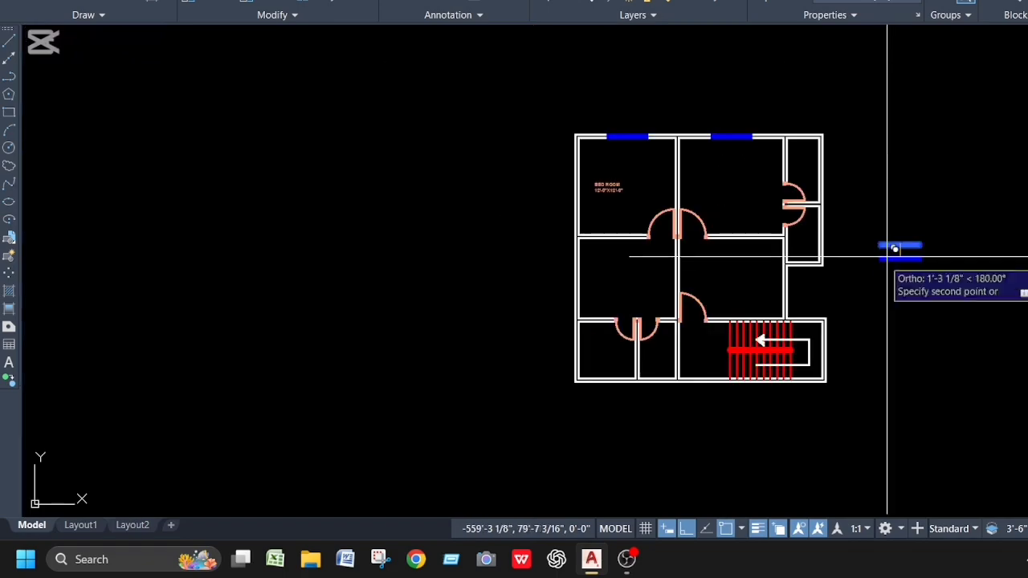
{"action": "scroll", "coordinate": [771, 323], "scroll_direction": "up", "scroll_amount": 8}
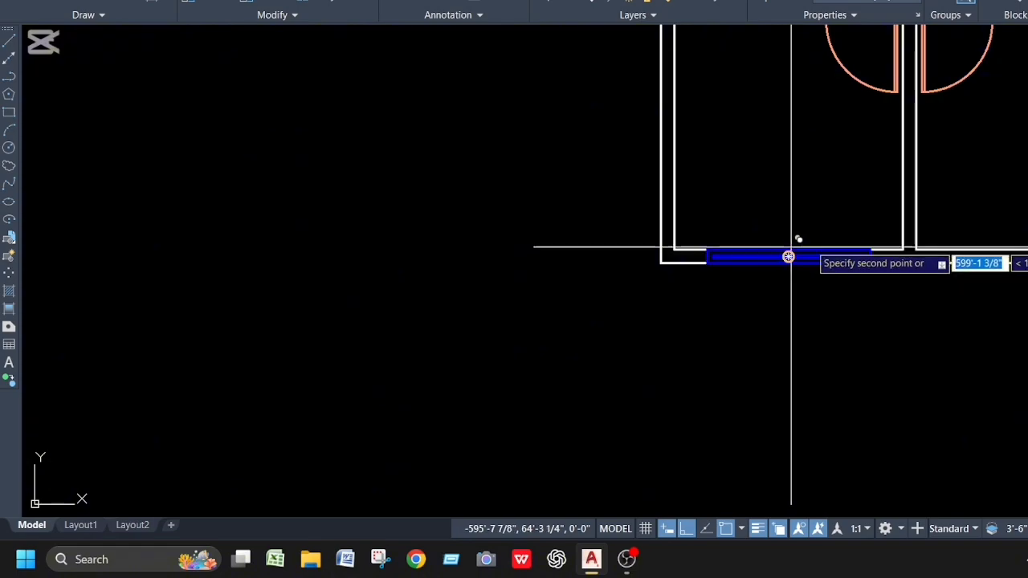
{"action": "scroll", "coordinate": [811, 249], "scroll_direction": "down", "scroll_amount": 6}
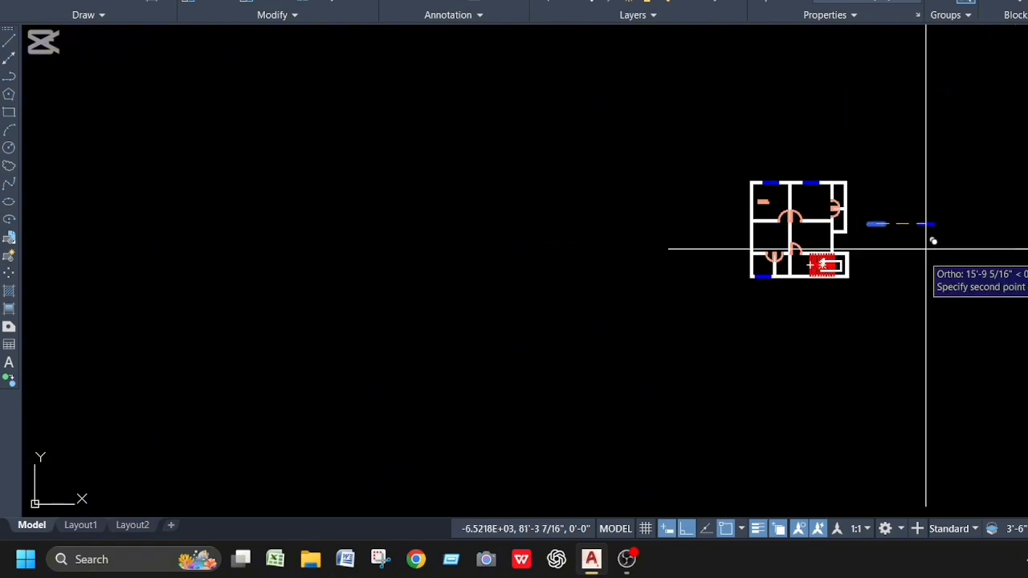
{"action": "left_click", "coordinate": [915, 260]}
{"action": "scroll", "coordinate": [892, 220], "scroll_direction": "up", "scroll_amount": 4}
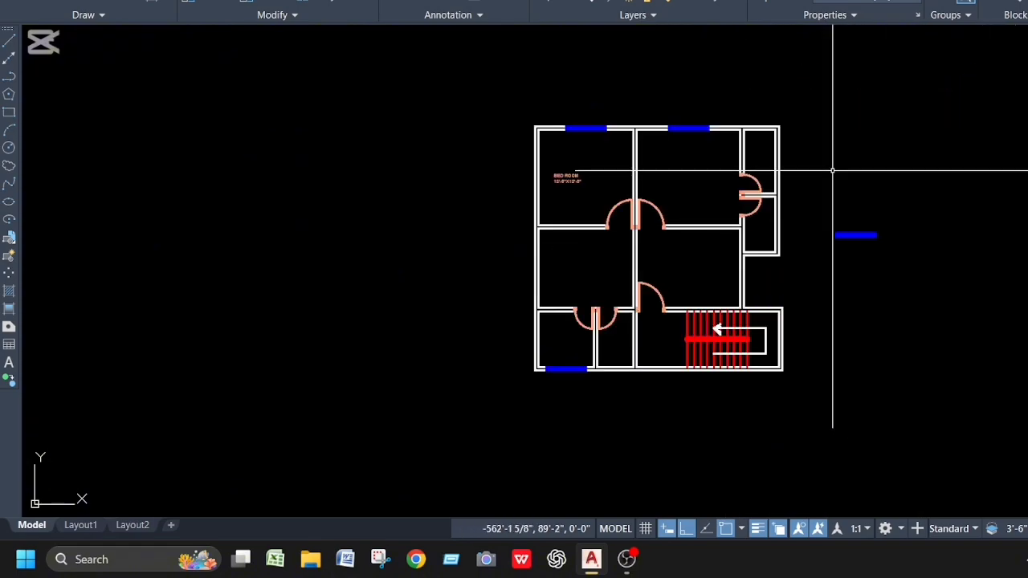
Step: Rotate the loose window outside the plan 90° counterclockwise about its upper-left corner, so it stands vertical
{"action": "left_click", "coordinate": [798, 188]}
{"action": "left_click", "coordinate": [883, 257]}
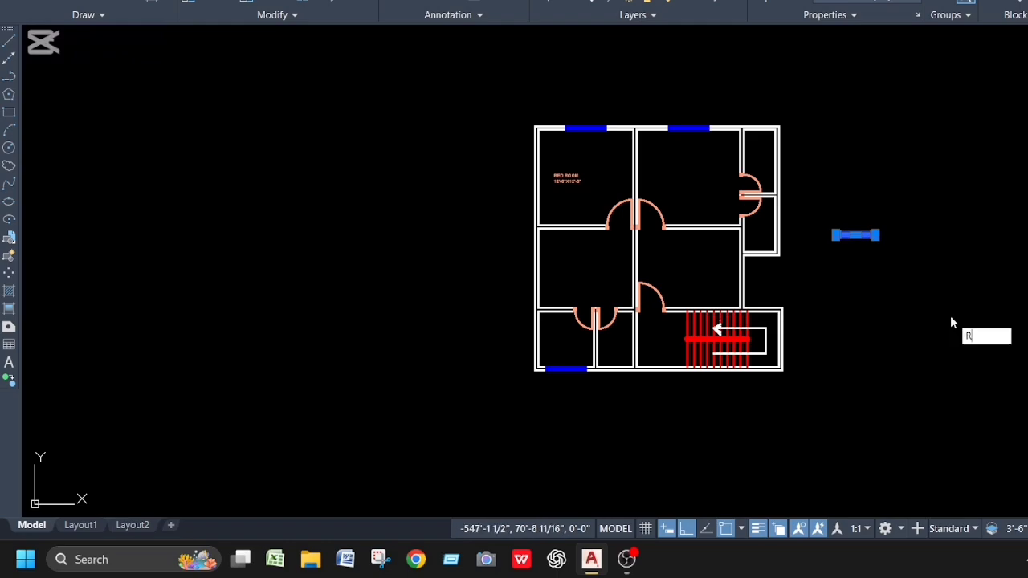
{"action": "type", "text": "O"}
{"action": "key", "text": "Return"}
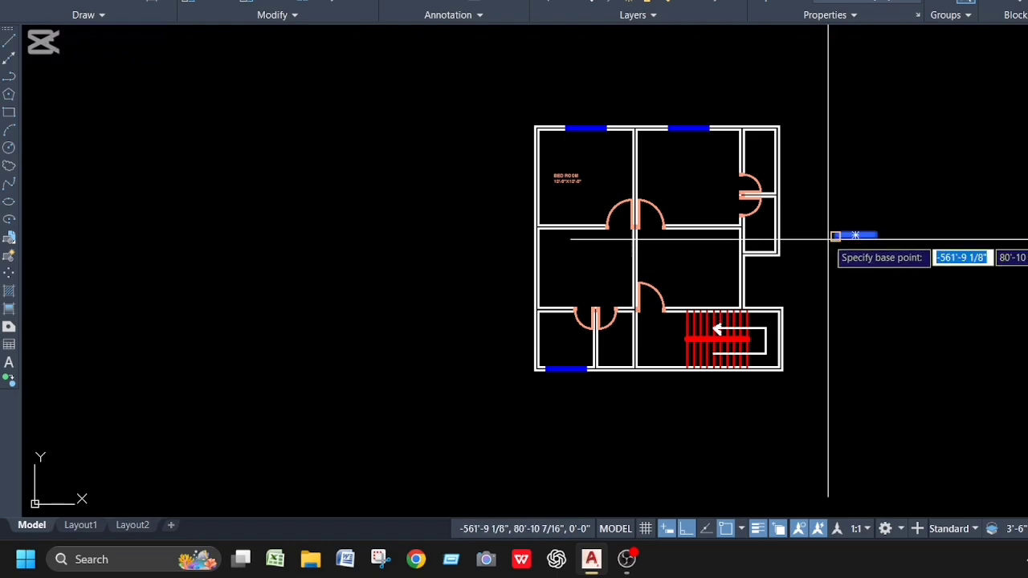
{"action": "left_click", "coordinate": [834, 234]}
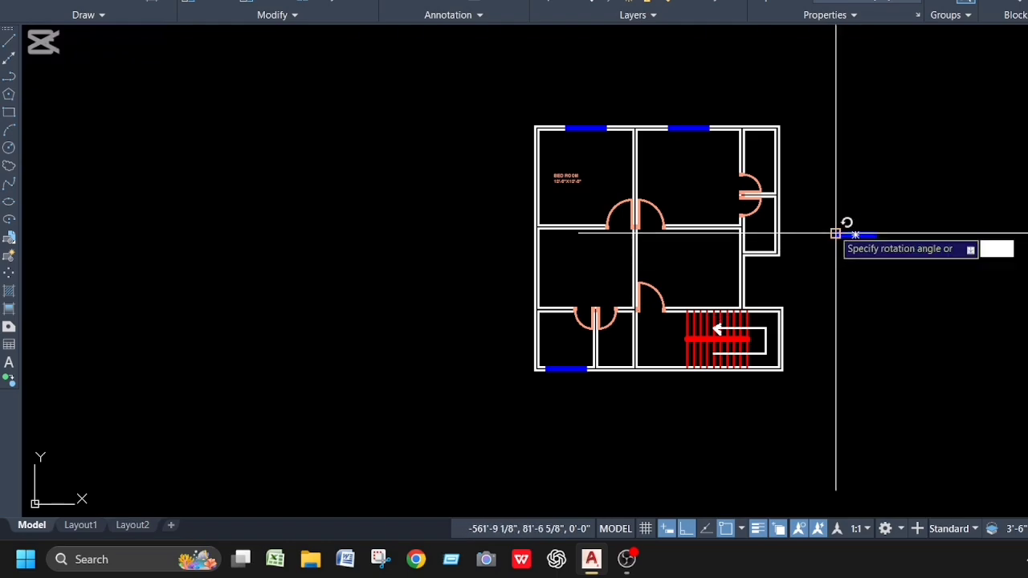
{"action": "left_click", "coordinate": [823, 174]}
{"action": "scroll", "coordinate": [832, 179], "scroll_direction": "up", "scroll_amount": 2}
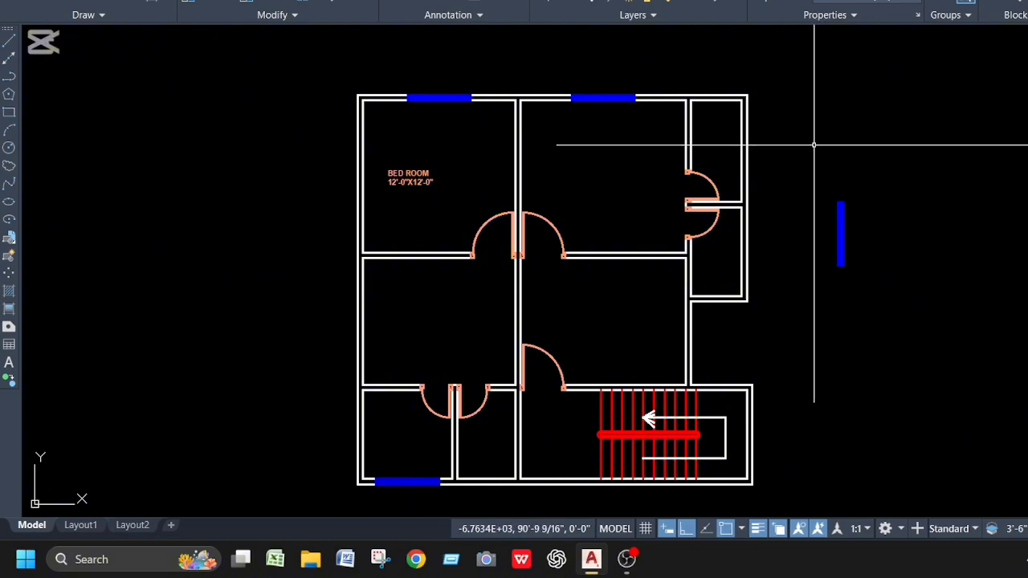
Step: Copy the vertical window by its right long edge's midpoint into the bedroom's left outer wall, centred on the inner wall face
{"action": "left_click", "coordinate": [813, 145]}
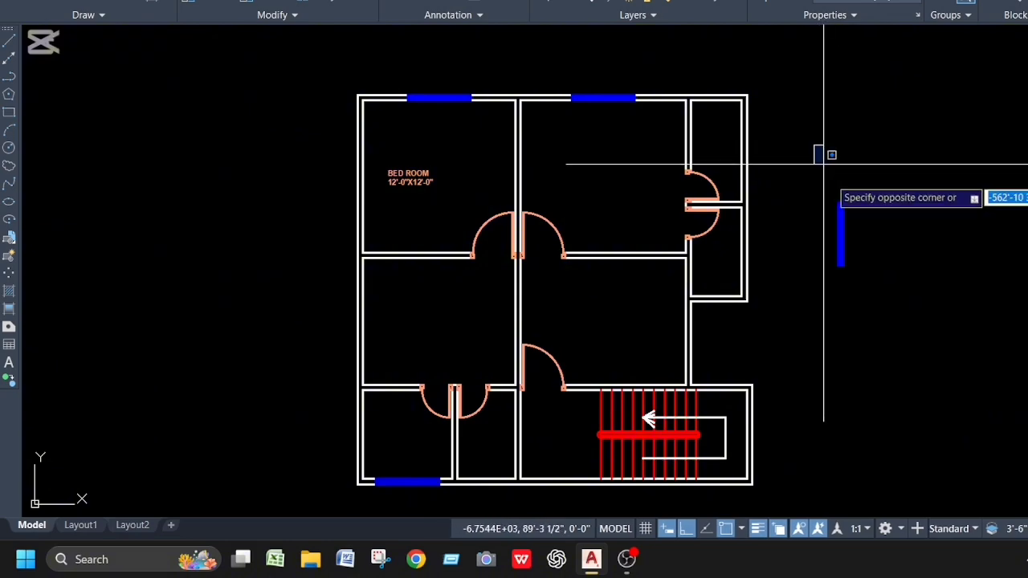
{"action": "left_click", "coordinate": [888, 291]}
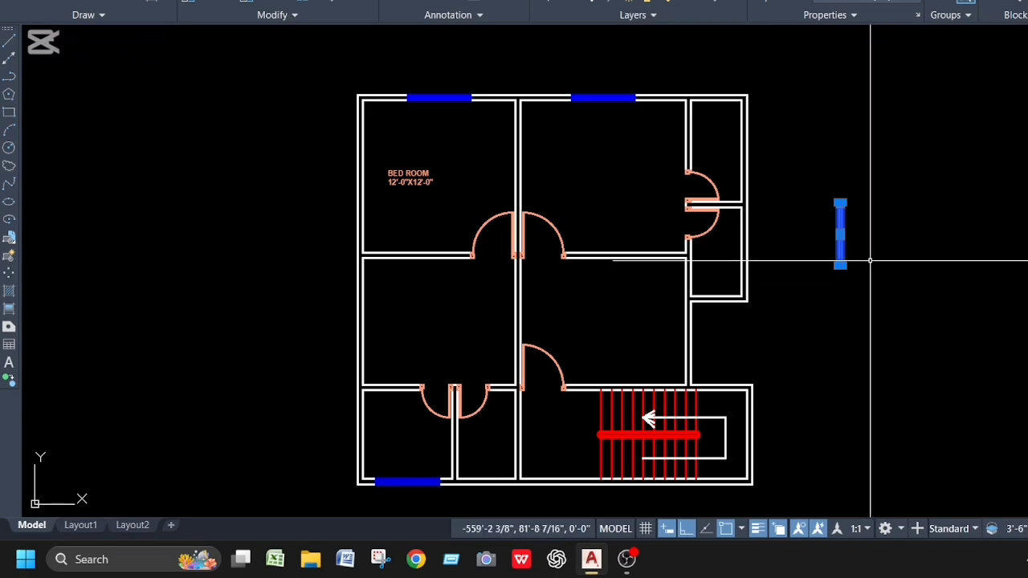
{"action": "type", "text": "cp"}
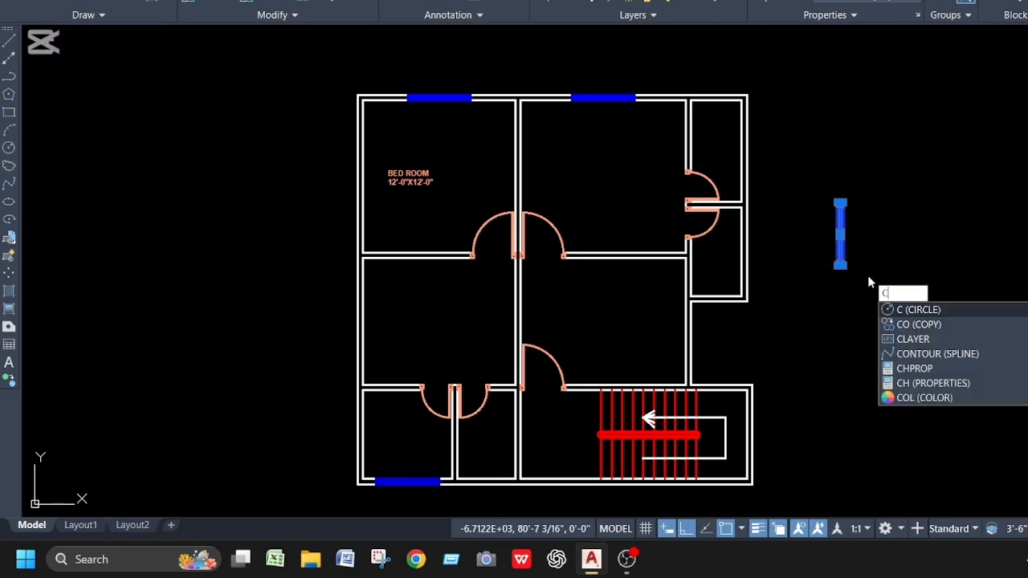
{"action": "key", "text": "Return"}
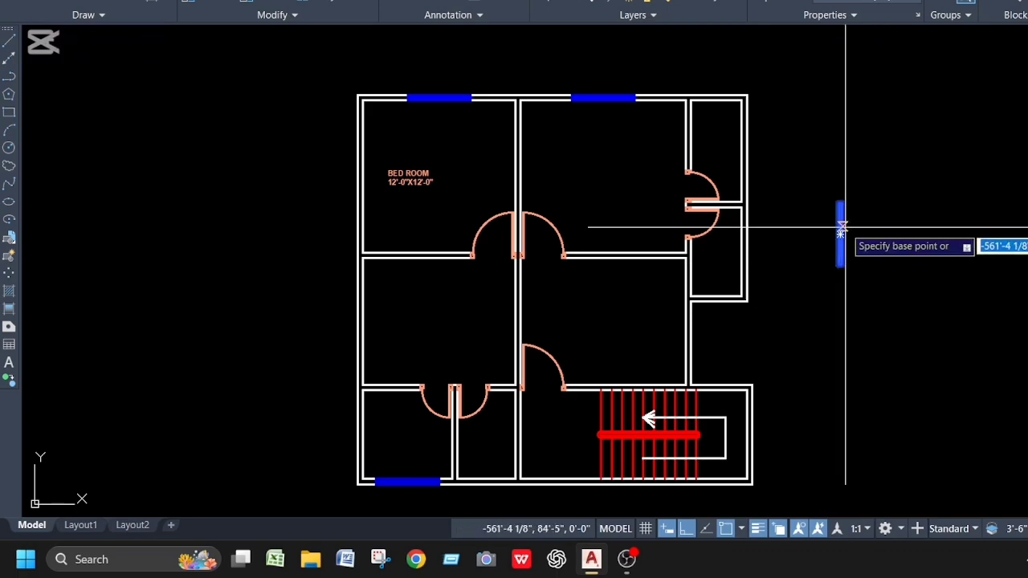
{"action": "scroll", "coordinate": [839, 224], "scroll_direction": "up", "scroll_amount": 3}
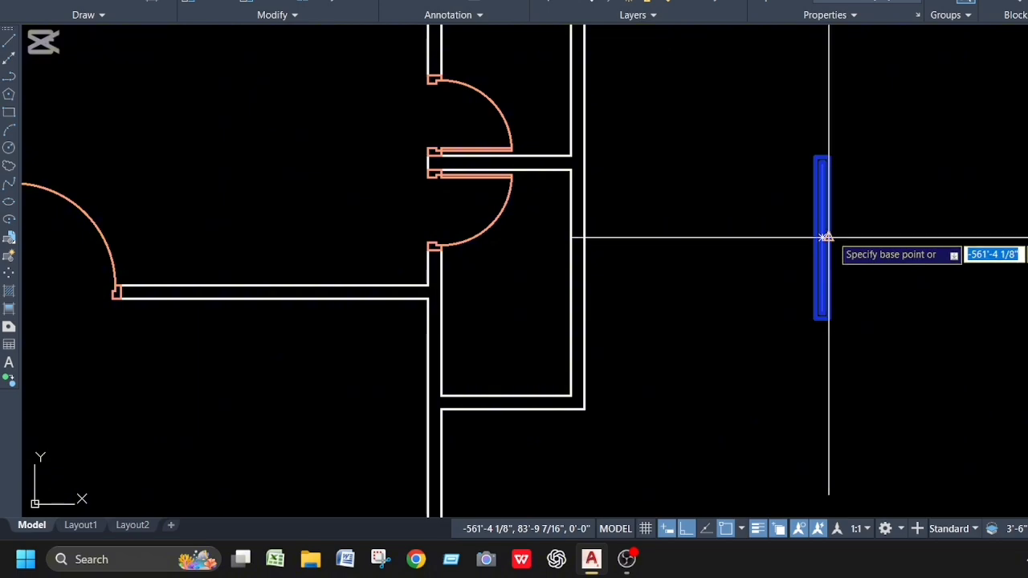
{"action": "left_click", "coordinate": [825, 238]}
{"action": "scroll", "coordinate": [794, 273], "scroll_direction": "down", "scroll_amount": 5}
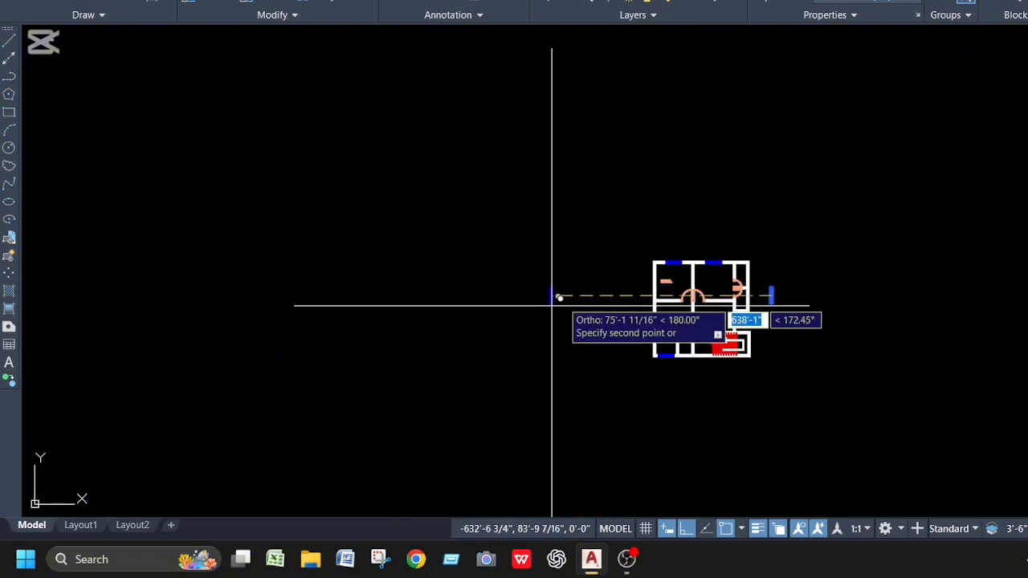
{"action": "scroll", "coordinate": [656, 269], "scroll_direction": "up", "scroll_amount": 4}
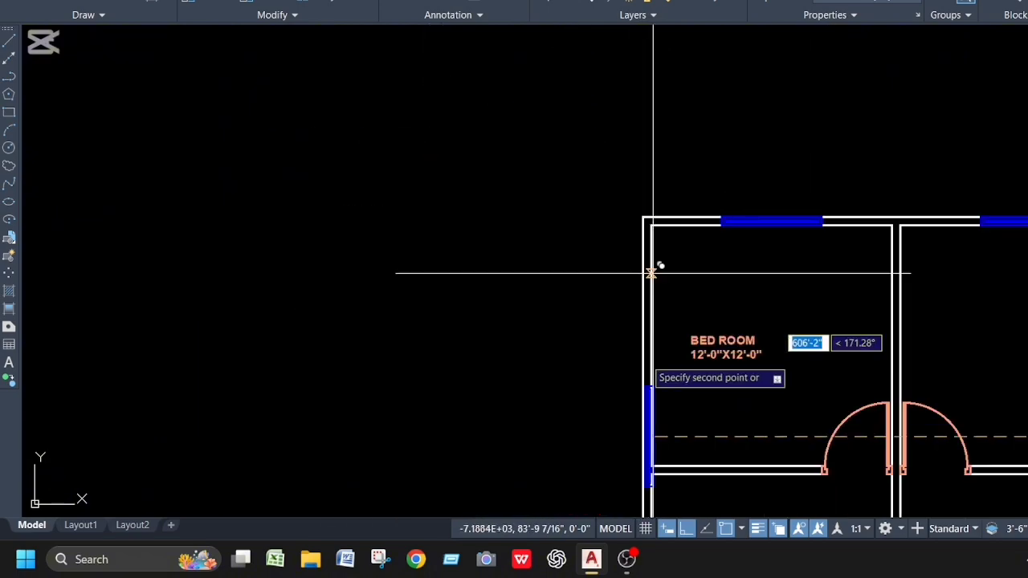
{"action": "scroll", "coordinate": [654, 275], "scroll_direction": "up", "scroll_amount": 3}
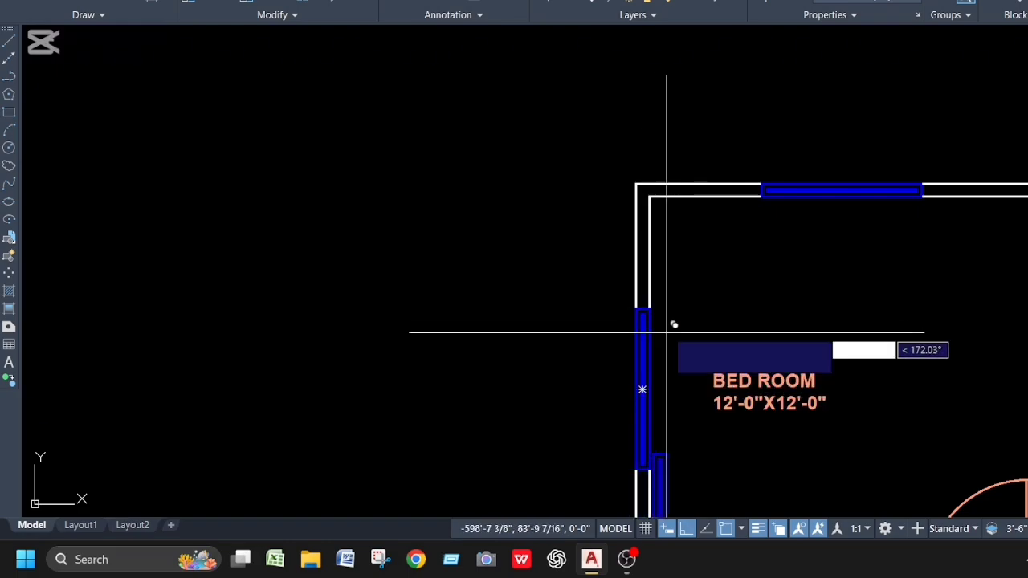
Step: Place two more window copies in the left outer wall, centred on the inner wall faces of the middle and lower-left rooms
{"action": "scroll", "coordinate": [674, 317], "scroll_direction": "down", "scroll_amount": 4}
{"action": "scroll", "coordinate": [680, 361], "scroll_direction": "up", "scroll_amount": 3}
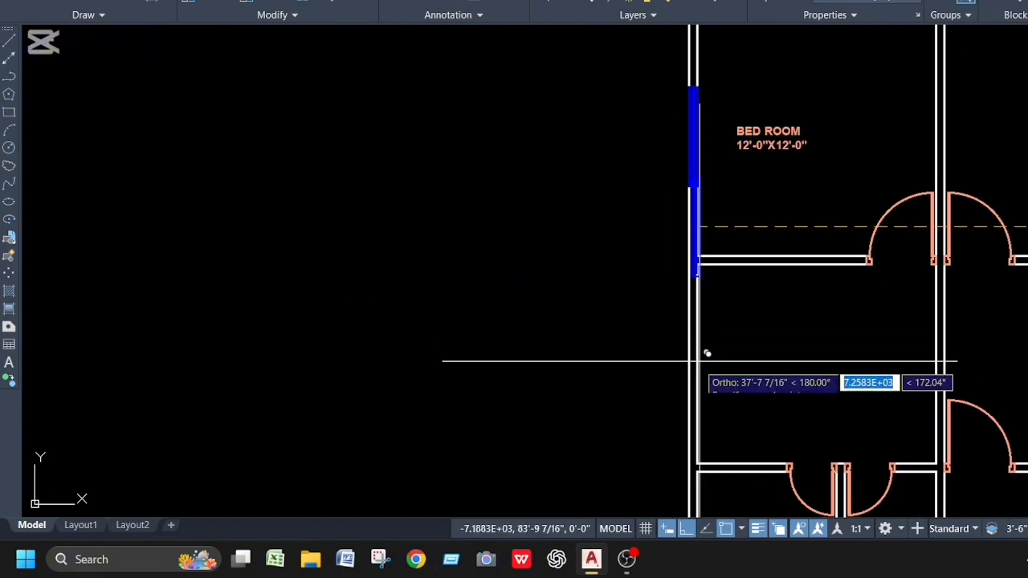
{"action": "scroll", "coordinate": [707, 337], "scroll_direction": "down", "scroll_amount": 5}
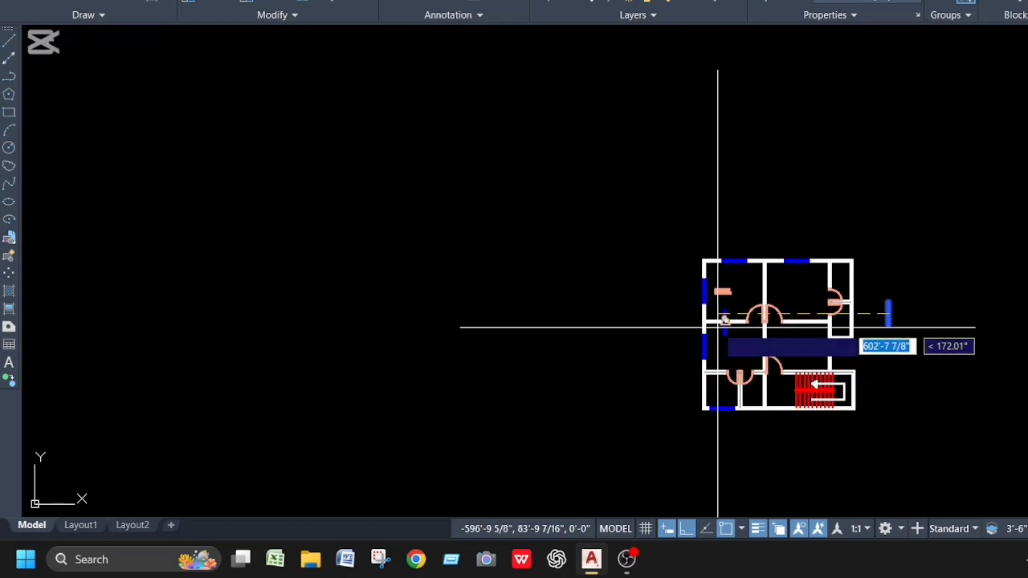
{"action": "scroll", "coordinate": [700, 394], "scroll_direction": "up", "scroll_amount": 5}
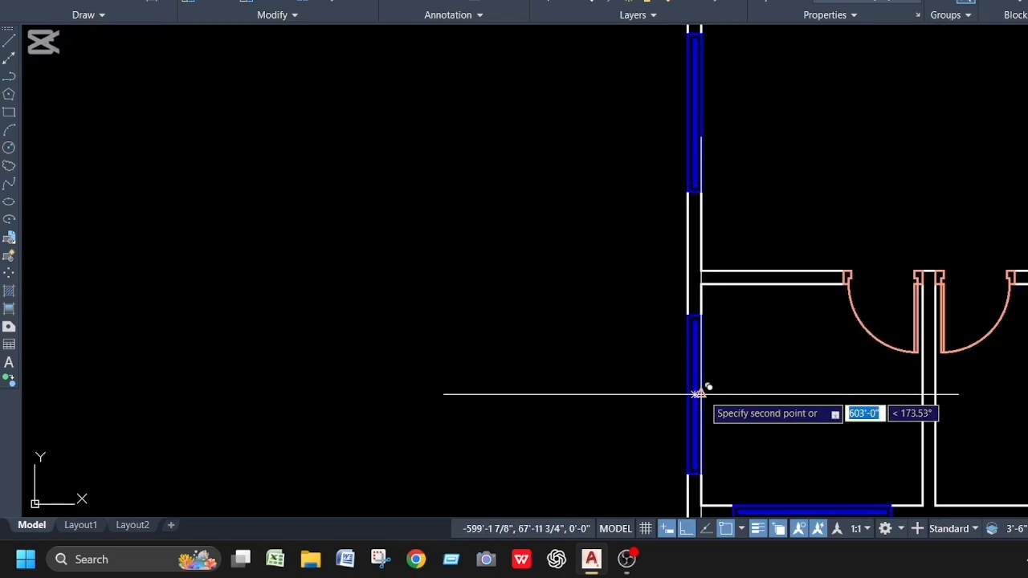
{"action": "scroll", "coordinate": [699, 394], "scroll_direction": "down", "scroll_amount": 4}
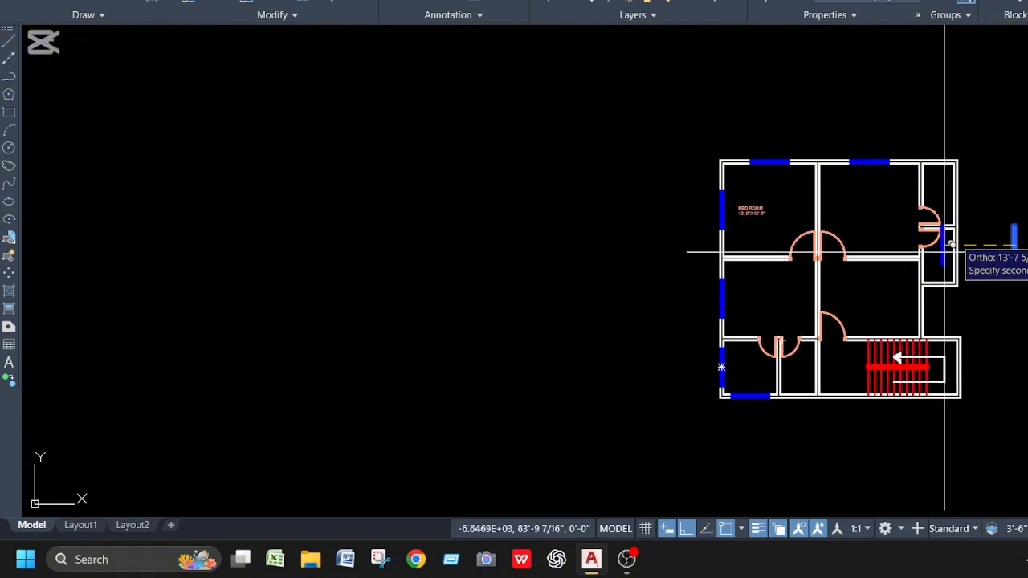
{"action": "key", "text": "Escape"}
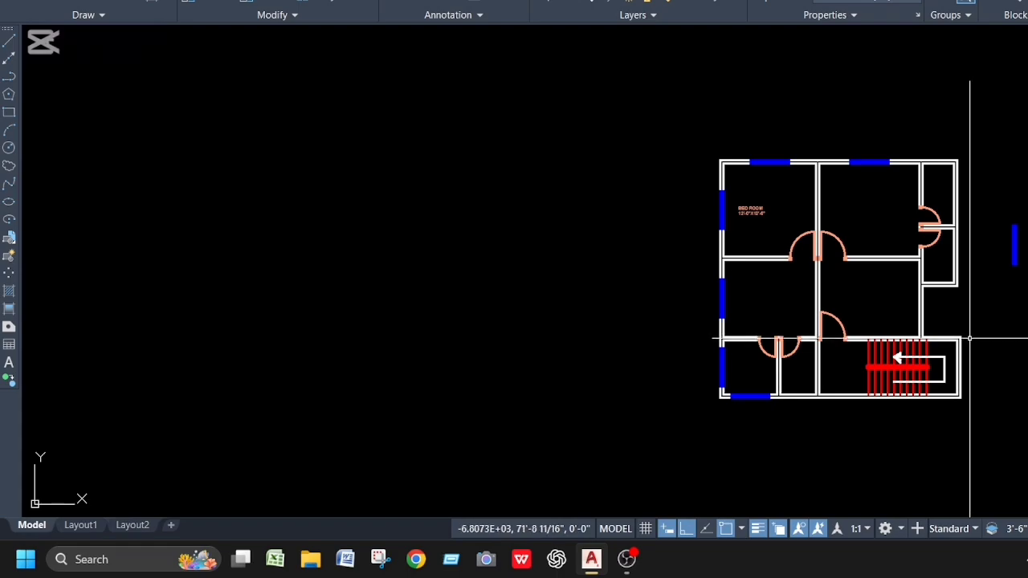
Step: Copy the loose vertical window by its long edge's midpoint into the stair room's right outer wall, centred on the inner wall face
{"action": "left_click", "coordinate": [995, 201]}
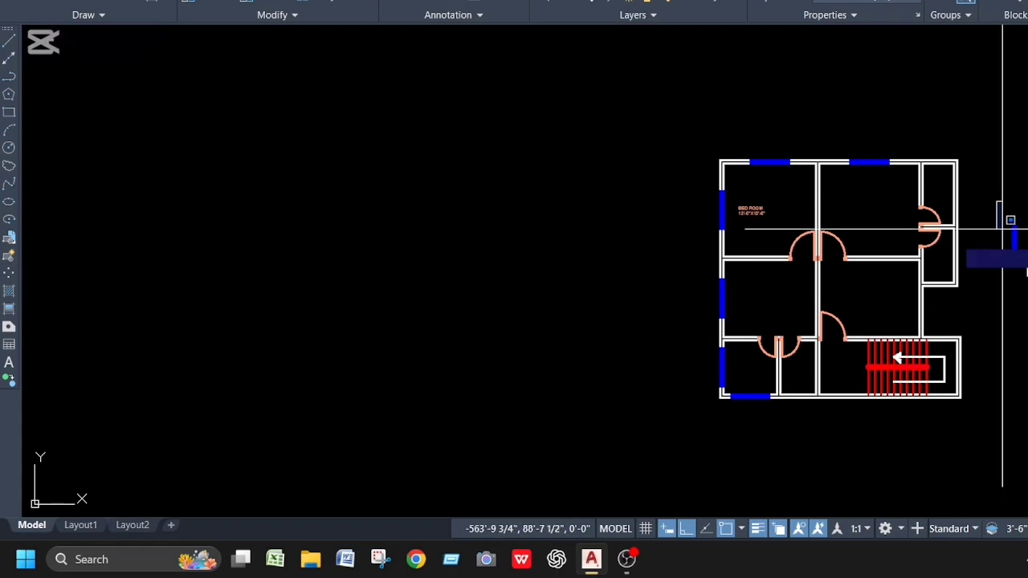
{"action": "left_click", "coordinate": [1026, 328]}
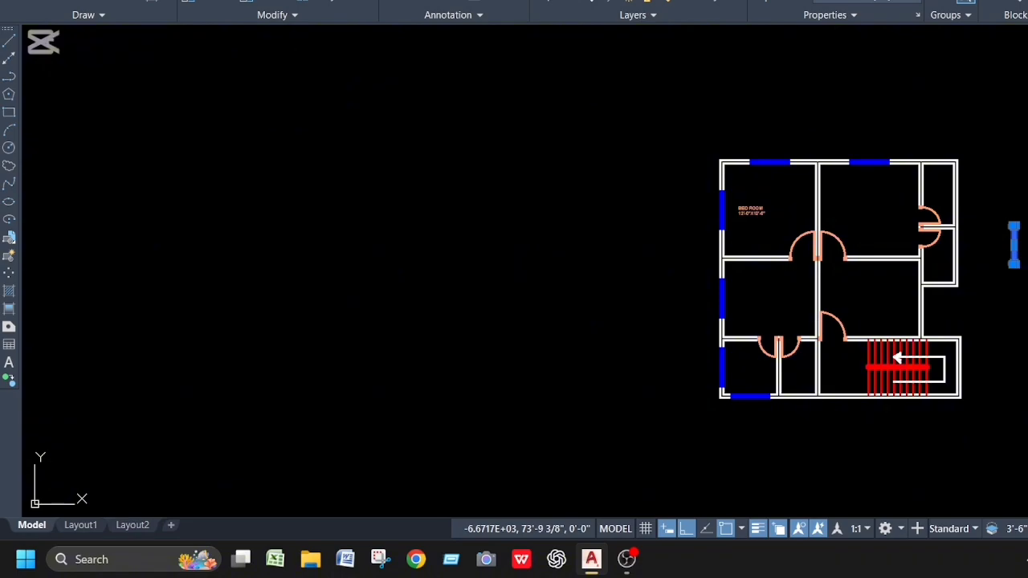
{"action": "type", "text": "co"}
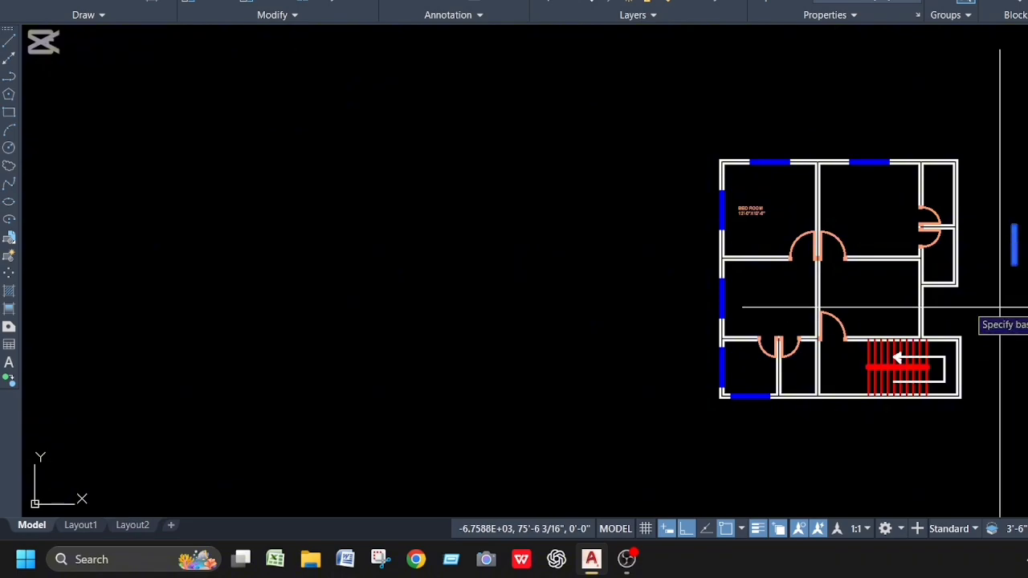
{"action": "scroll", "coordinate": [951, 261], "scroll_direction": "up", "scroll_amount": 7}
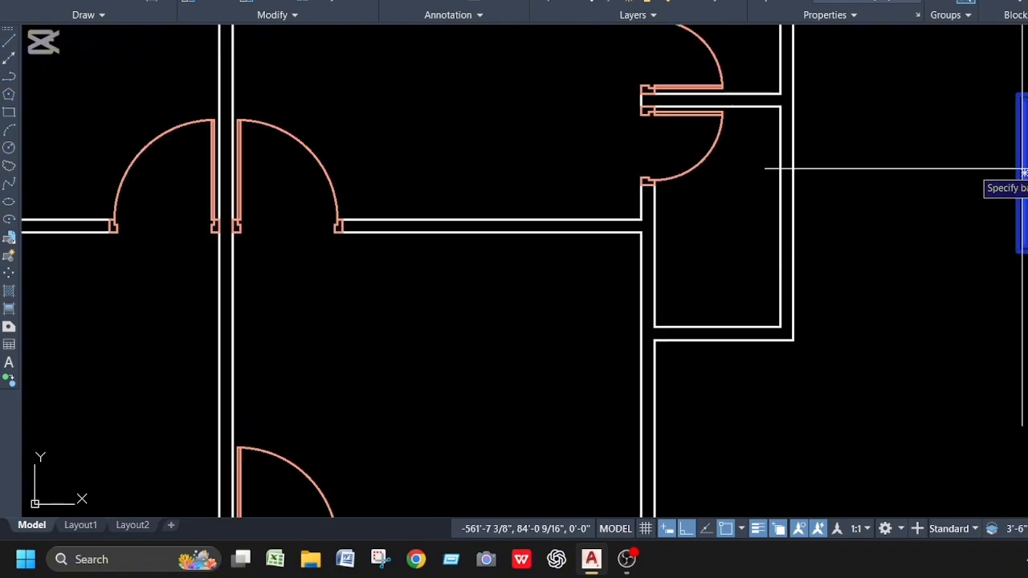
{"action": "scroll", "coordinate": [993, 294], "scroll_direction": "down", "scroll_amount": 4}
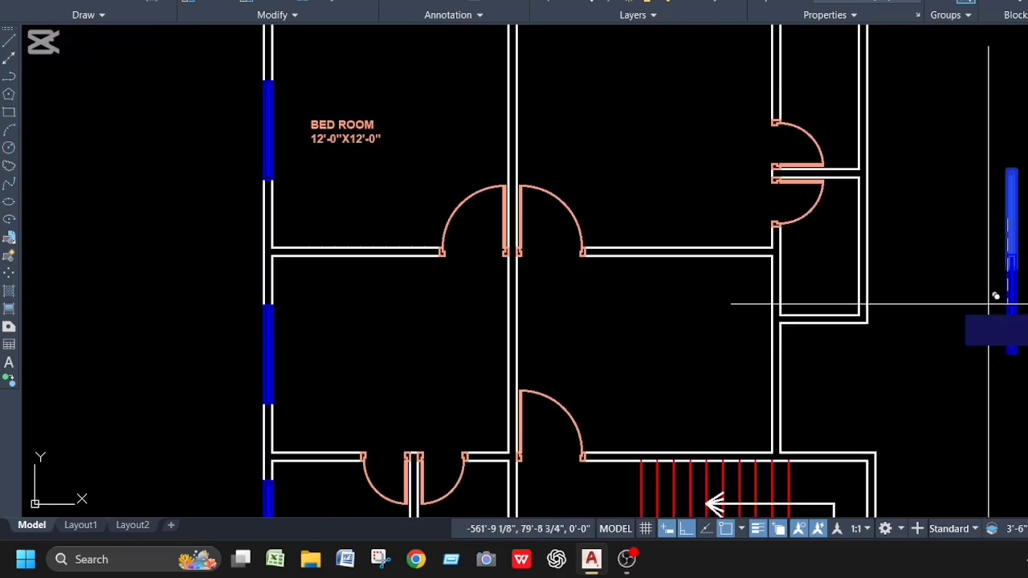
{"action": "left_click", "coordinate": [970, 419]}
{"action": "scroll", "coordinate": [957, 431], "scroll_direction": "down", "scroll_amount": 4}
{"action": "scroll", "coordinate": [943, 418], "scroll_direction": "up", "scroll_amount": 6}
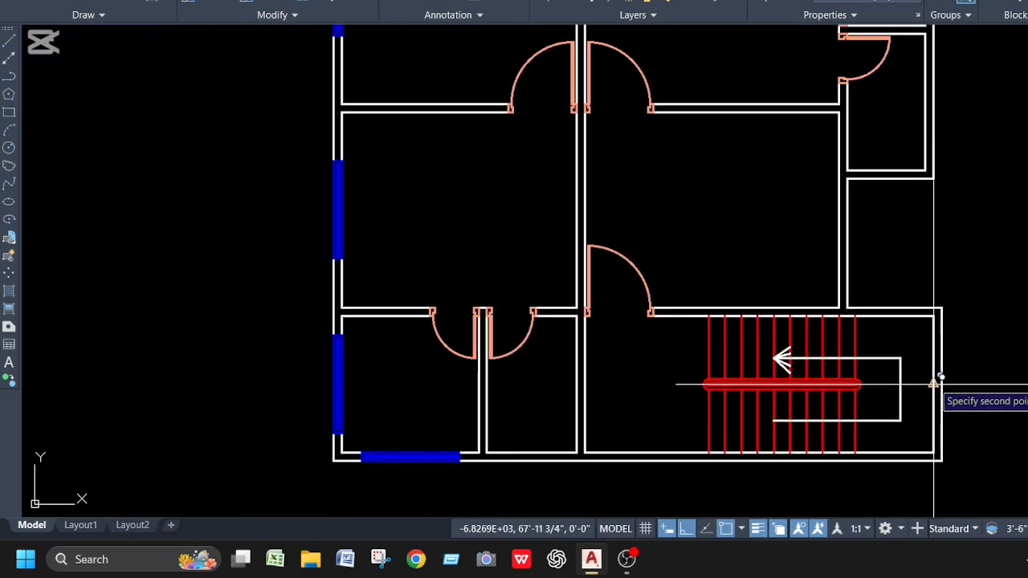
{"action": "scroll", "coordinate": [959, 342], "scroll_direction": "down", "scroll_amount": 3}
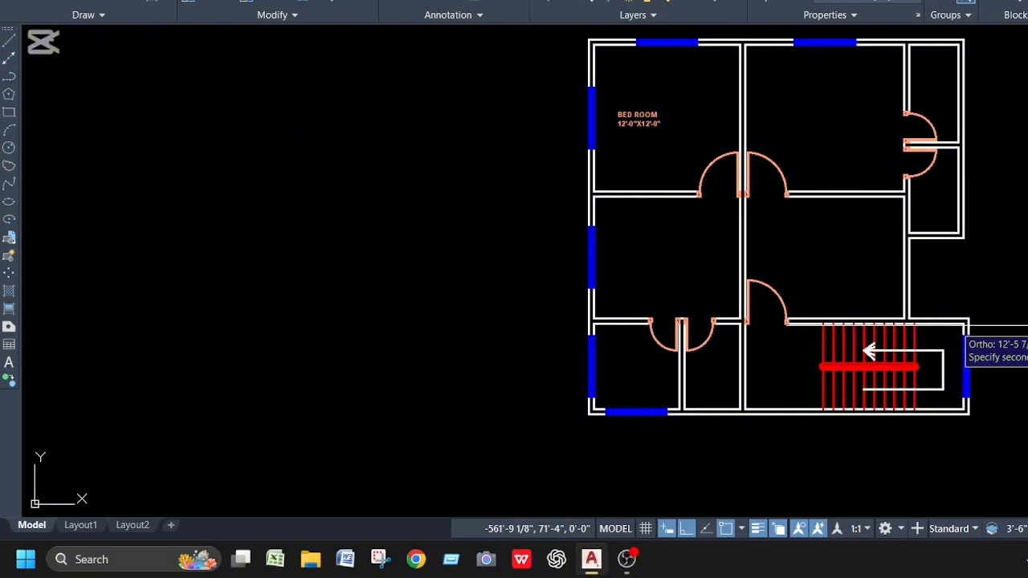
Step: Delete the loose vertical window outside the plan
{"action": "scroll", "coordinate": [1019, 331], "scroll_direction": "down", "scroll_amount": 2}
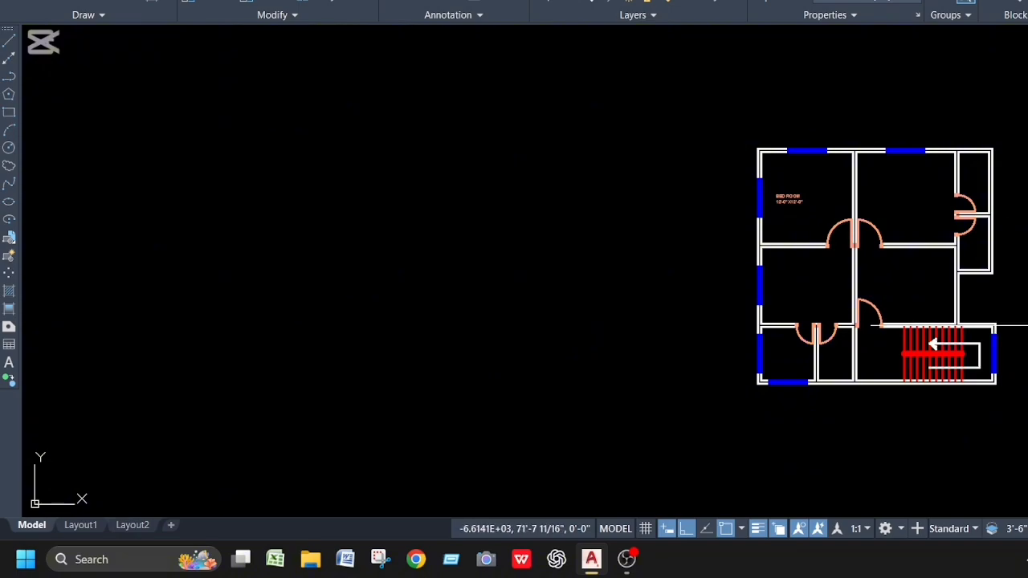
{"action": "scroll", "coordinate": [1026, 202], "scroll_direction": "up", "scroll_amount": 2}
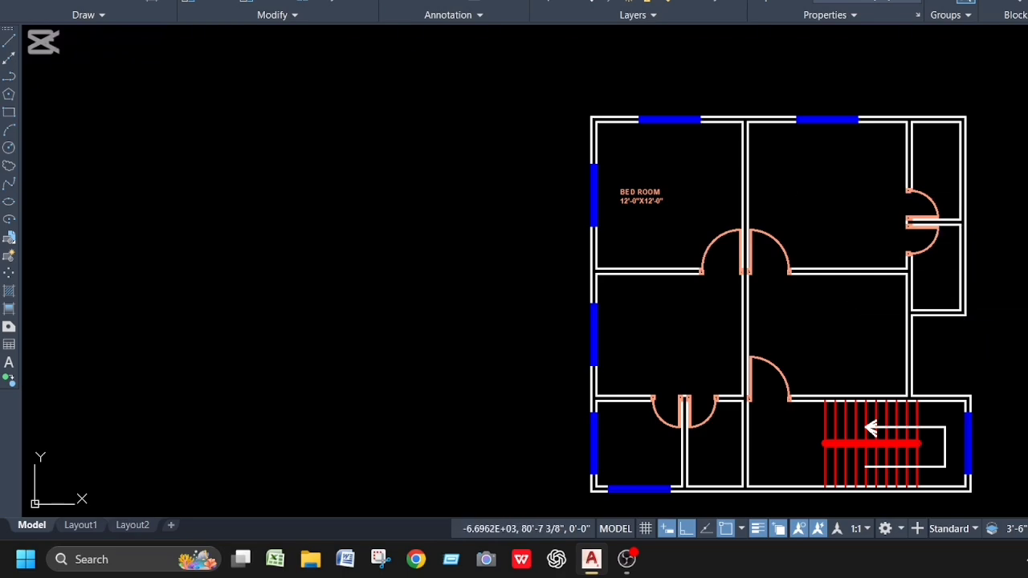
{"action": "scroll", "coordinate": [799, 271], "scroll_direction": "down", "scroll_amount": 2}
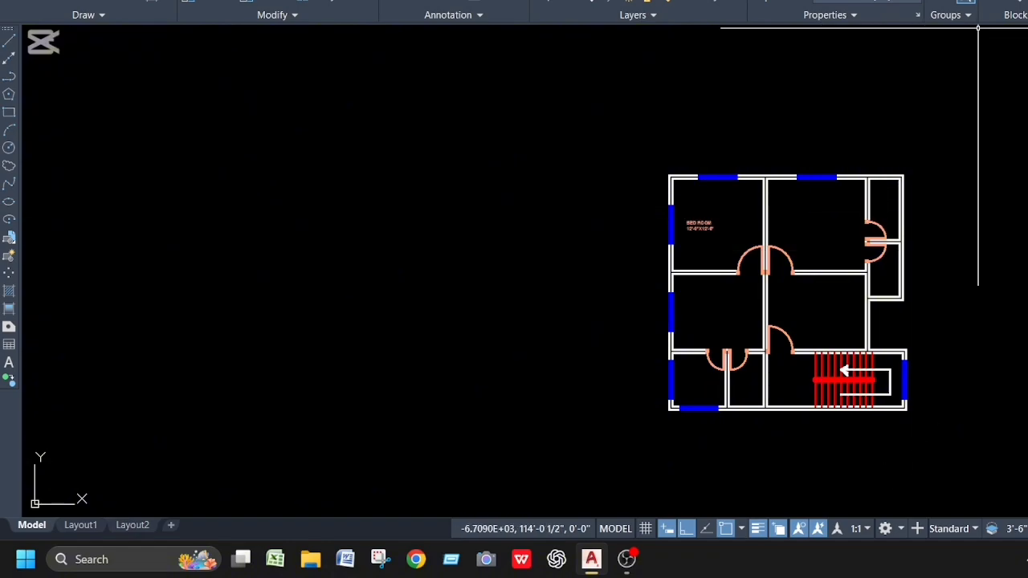
Step: Draw a small blue rectangle outside the plan, beside the small upper-right rooms, as the outline of a narrower window
{"action": "left_click", "coordinate": [643, 2]}
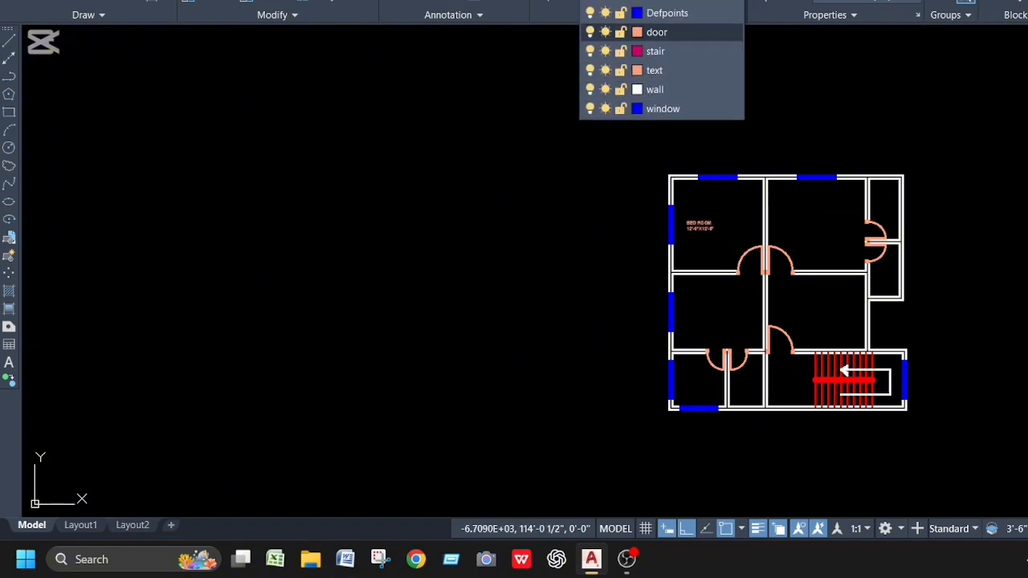
{"action": "left_click", "coordinate": [683, 20]}
{"action": "scroll", "coordinate": [944, 200], "scroll_direction": "up", "scroll_amount": 2}
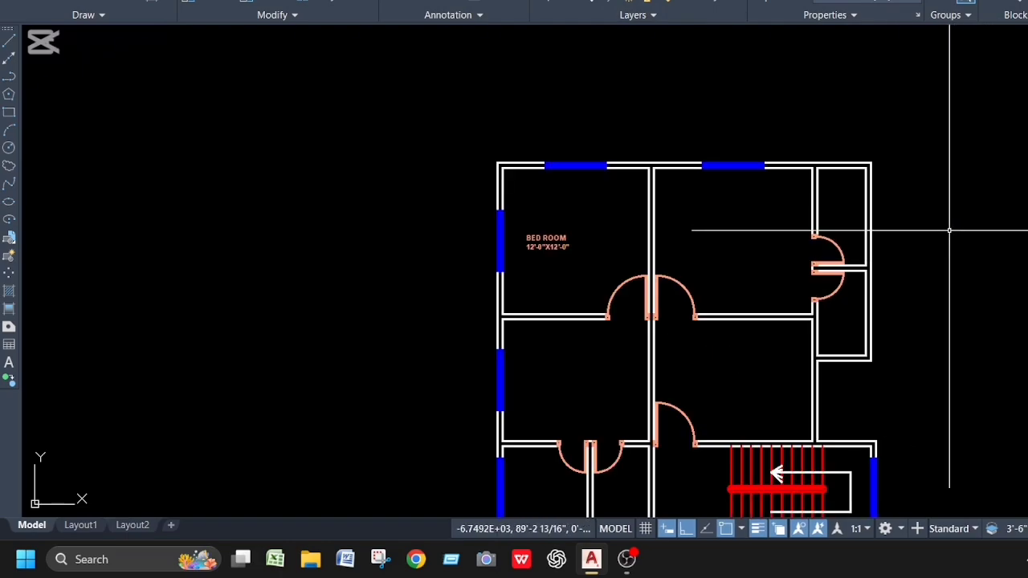
{"action": "type", "text": "RE"}
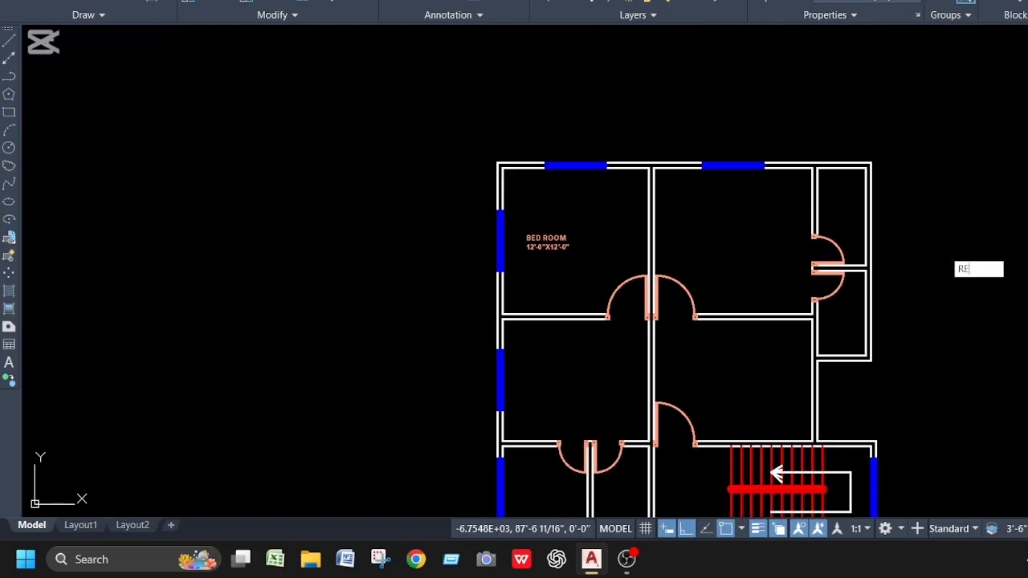
{"action": "type", "text": "C"}
{"action": "key", "text": "Return"}
{"action": "left_click", "coordinate": [933, 240]}
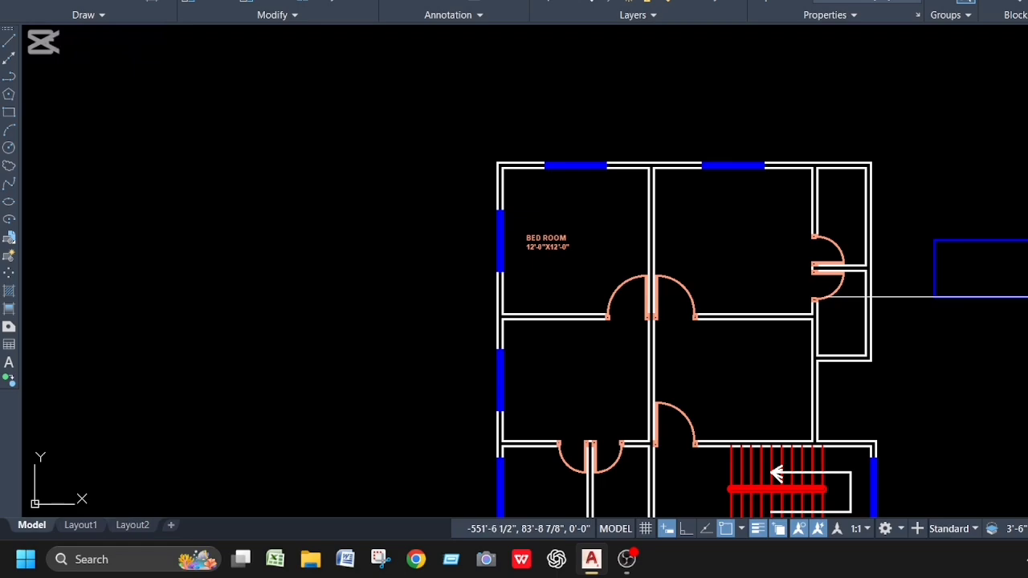
Step: Offset the small window rectangle inward to form the inner outline of the narrow window
{"action": "scroll", "coordinate": [929, 231], "scroll_direction": "up", "scroll_amount": 4}
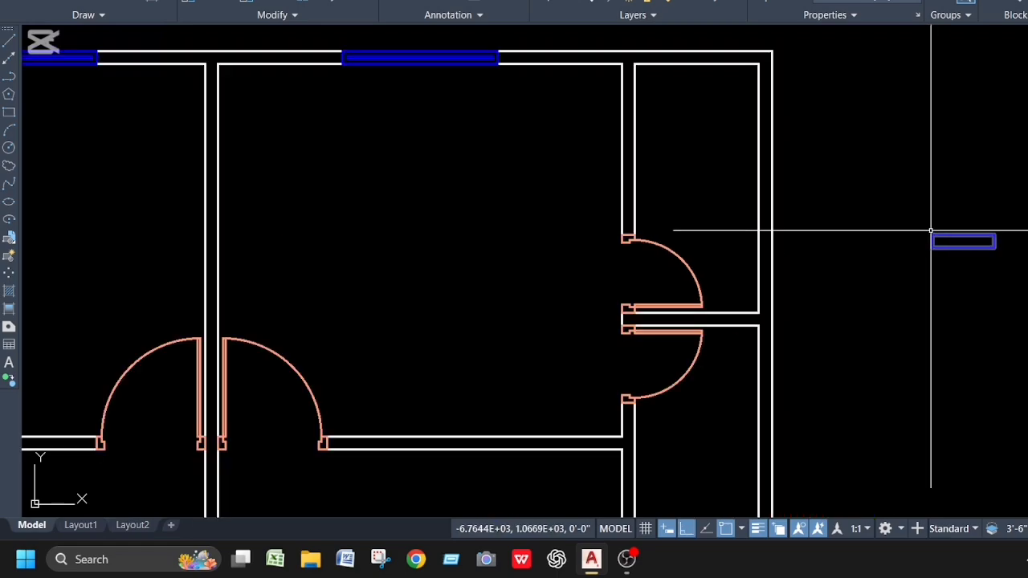
{"action": "left_click", "coordinate": [918, 215]}
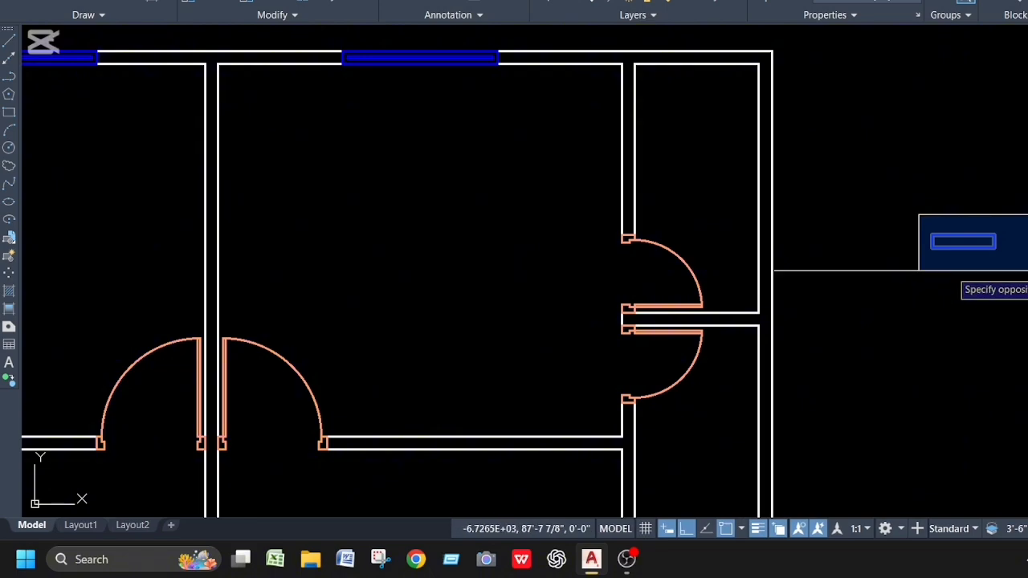
{"action": "key", "text": "Escape"}
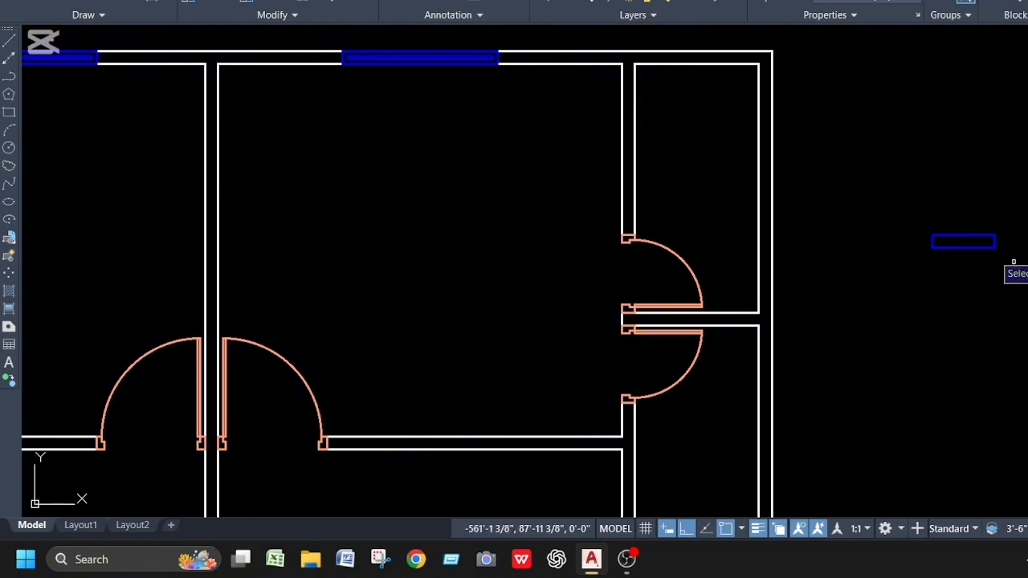
{"action": "scroll", "coordinate": [967, 247], "scroll_direction": "up", "scroll_amount": 3}
{"action": "left_click", "coordinate": [956, 243]}
{"action": "left_click", "coordinate": [959, 222]}
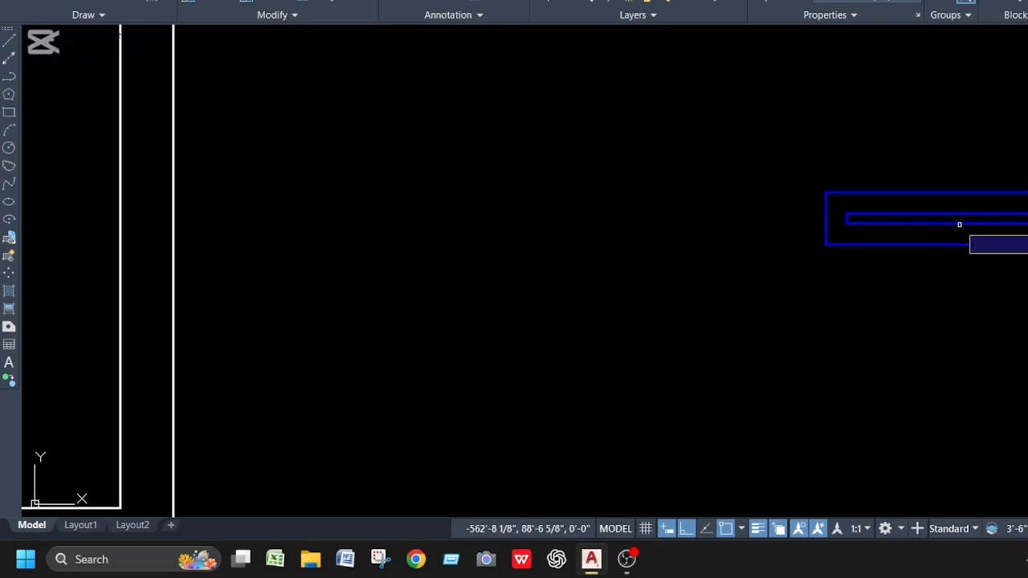
{"action": "scroll", "coordinate": [958, 223], "scroll_direction": "down", "scroll_amount": 5}
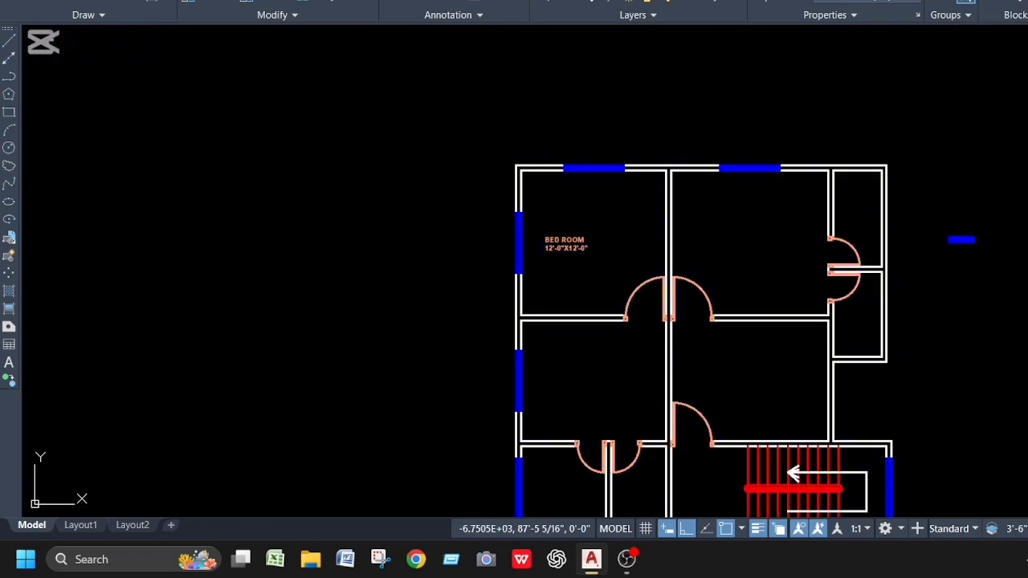
{"action": "key", "text": "Escape"}
Step: Copy the small window by its upper edge's midpoint into the bottom wall of the narrow room beside the lower-left room, centred on the inner face
{"action": "left_click", "coordinate": [929, 193]}
{"action": "left_click", "coordinate": [1027, 282]}
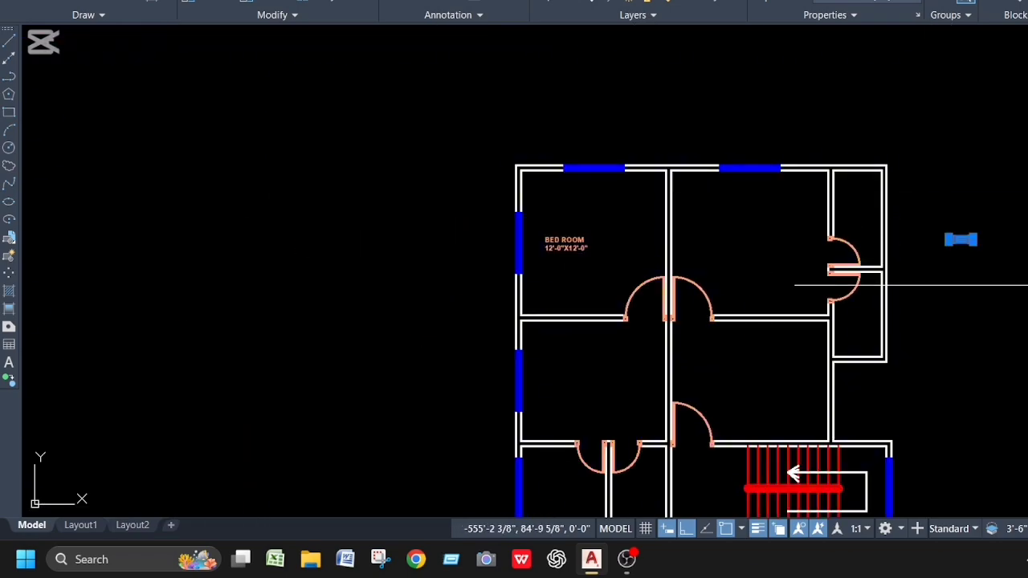
{"action": "type", "text": "co"}
{"action": "key", "text": "Return"}
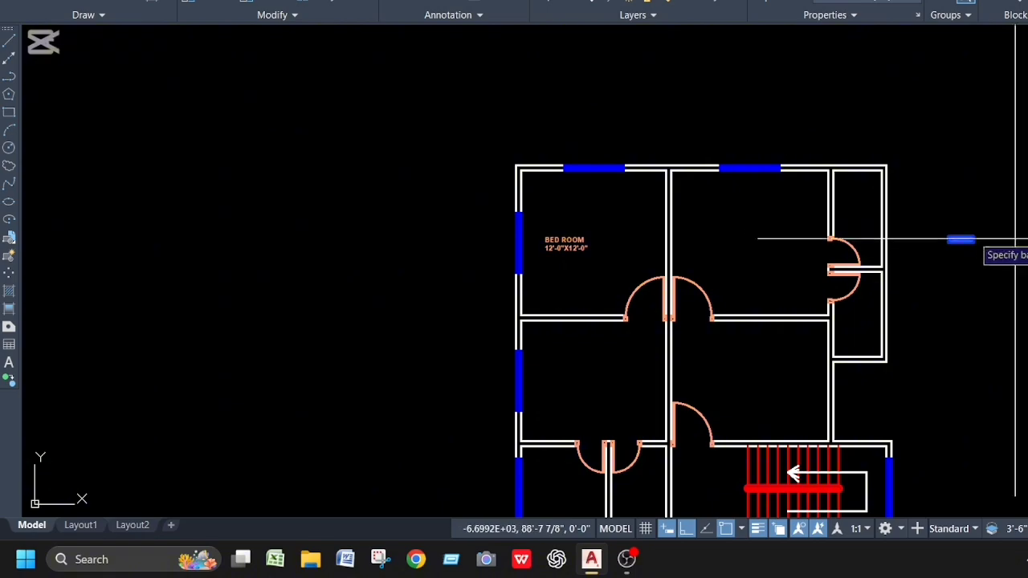
{"action": "scroll", "coordinate": [960, 235], "scroll_direction": "up", "scroll_amount": 6}
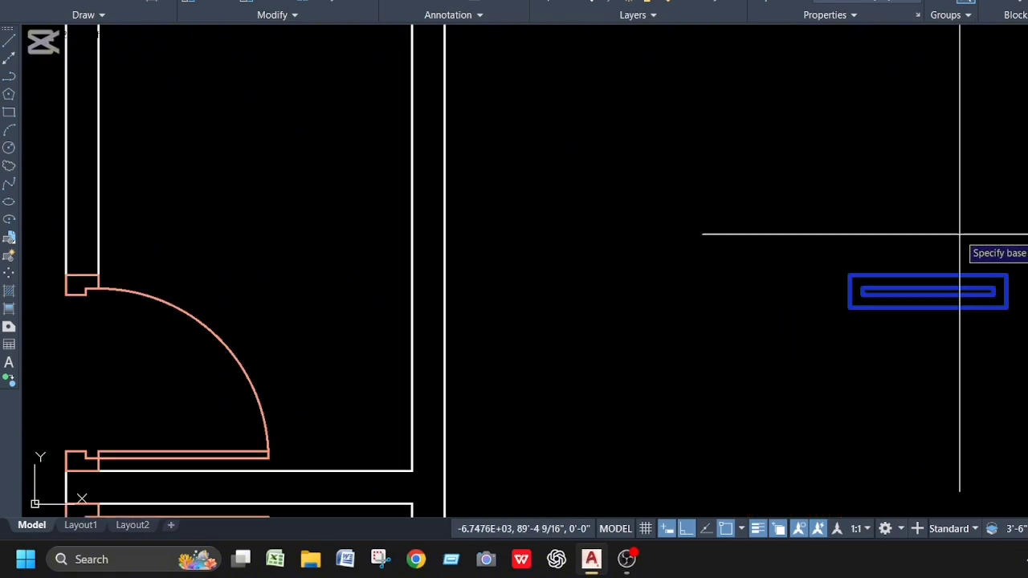
{"action": "left_click", "coordinate": [925, 275]}
{"action": "scroll", "coordinate": [924, 270], "scroll_direction": "down", "scroll_amount": 6}
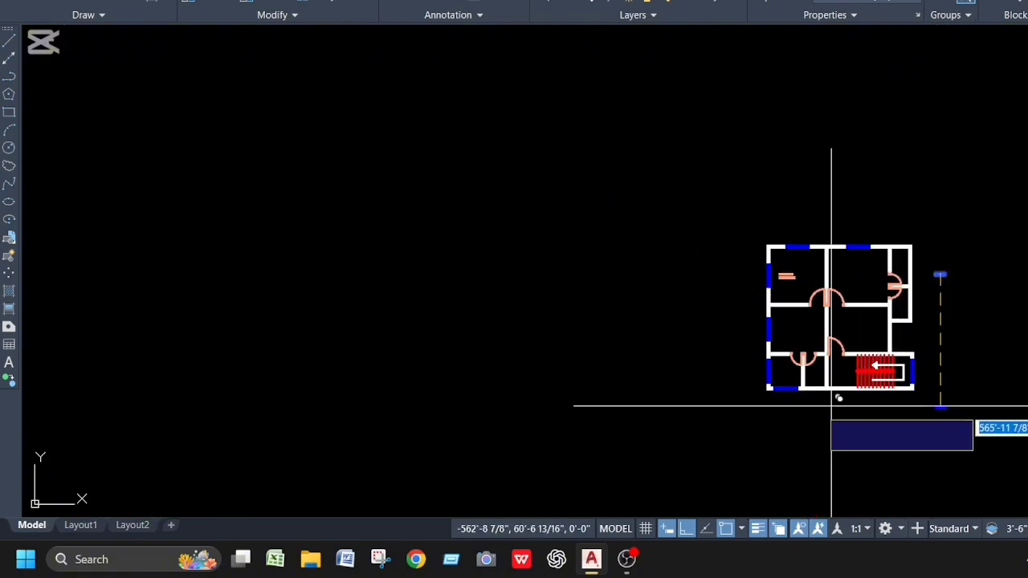
{"action": "scroll", "coordinate": [802, 385], "scroll_direction": "up", "scroll_amount": 6}
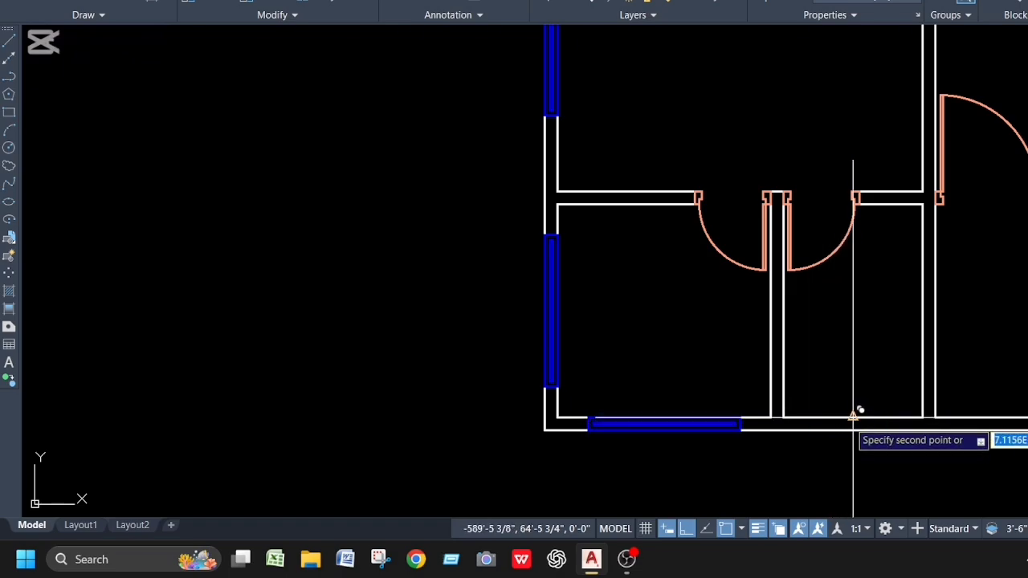
{"action": "scroll", "coordinate": [906, 374], "scroll_direction": "down", "scroll_amount": 5}
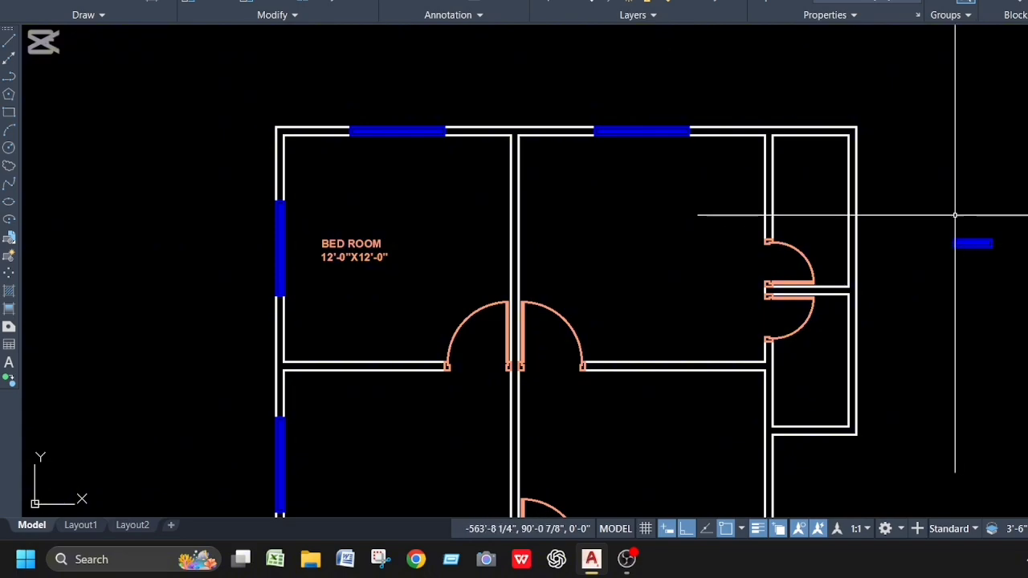
Step: Delete the loose small window outside the plan
{"action": "left_click", "coordinate": [924, 211]}
{"action": "left_click", "coordinate": [1026, 292]}
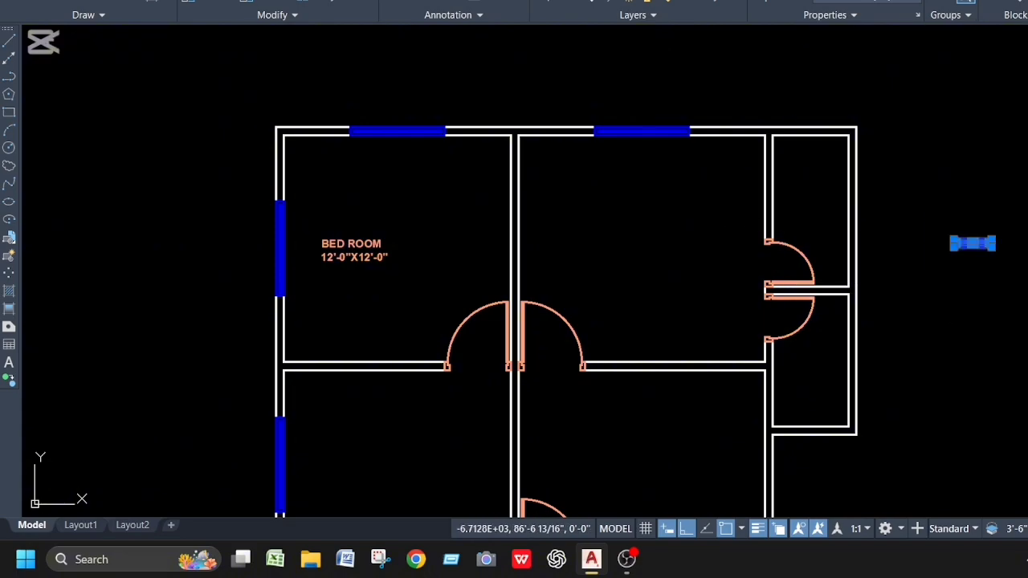
{"action": "scroll", "coordinate": [996, 199], "scroll_direction": "down", "scroll_amount": 4}
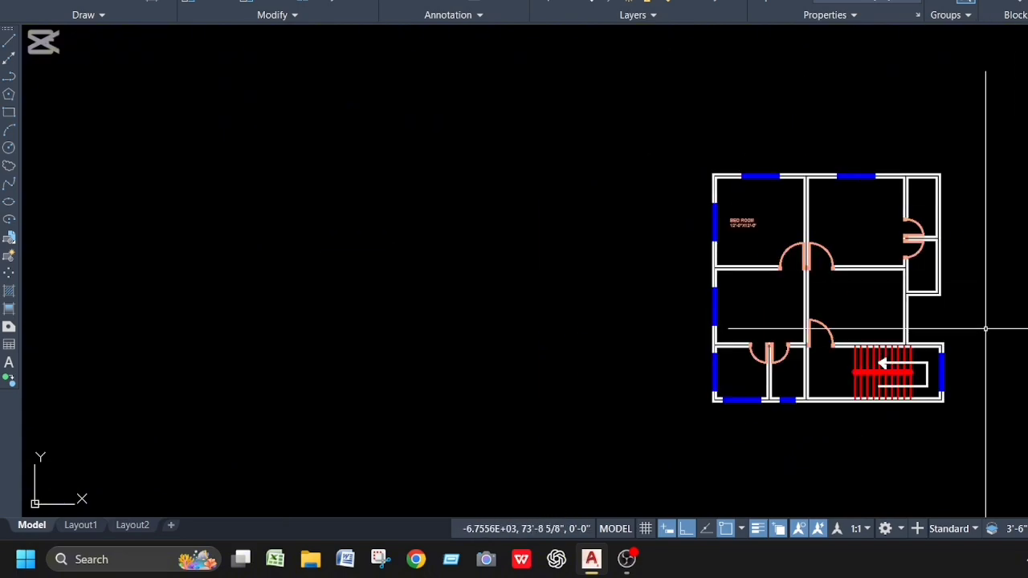